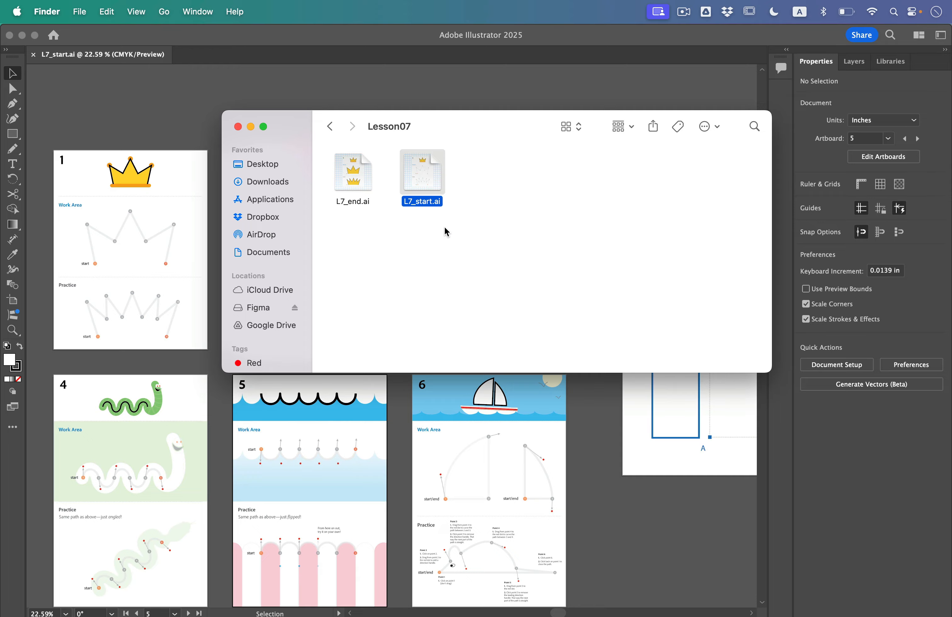
Step: Switch to Illustrator and save L7_start.ai in the Lesson07 folder as an Illustrator file named Pen_Drawing_ plus the author's surname, keeping the default options
{"action": "left_click", "coordinate": [447, 231]}
{"action": "left_click", "coordinate": [103, 108]}
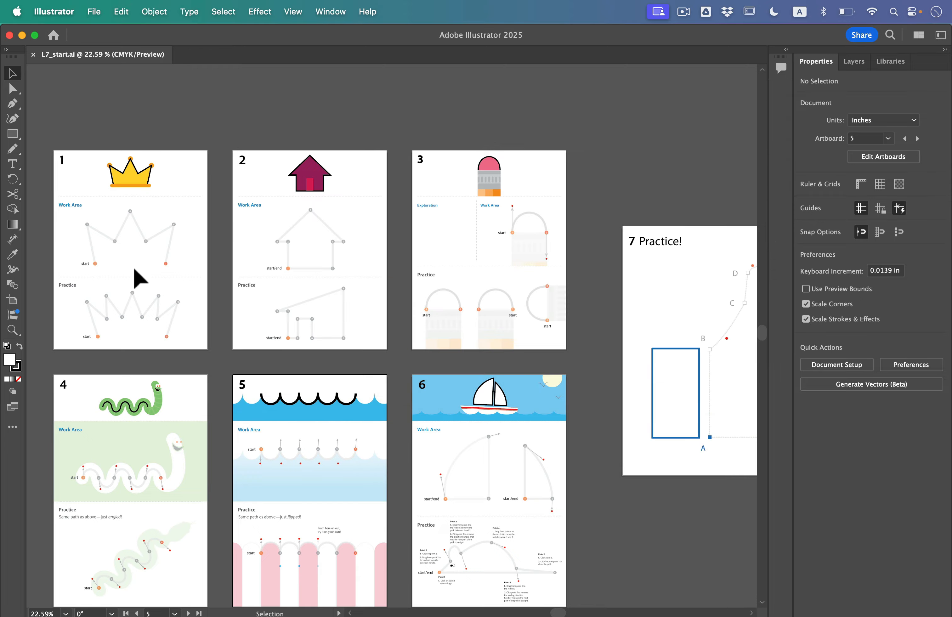
{"action": "scroll", "coordinate": [178, 290], "scroll_direction": "down", "scroll_amount": 4}
{"action": "scroll", "coordinate": [178, 290], "scroll_direction": "left", "scroll_amount": 3}
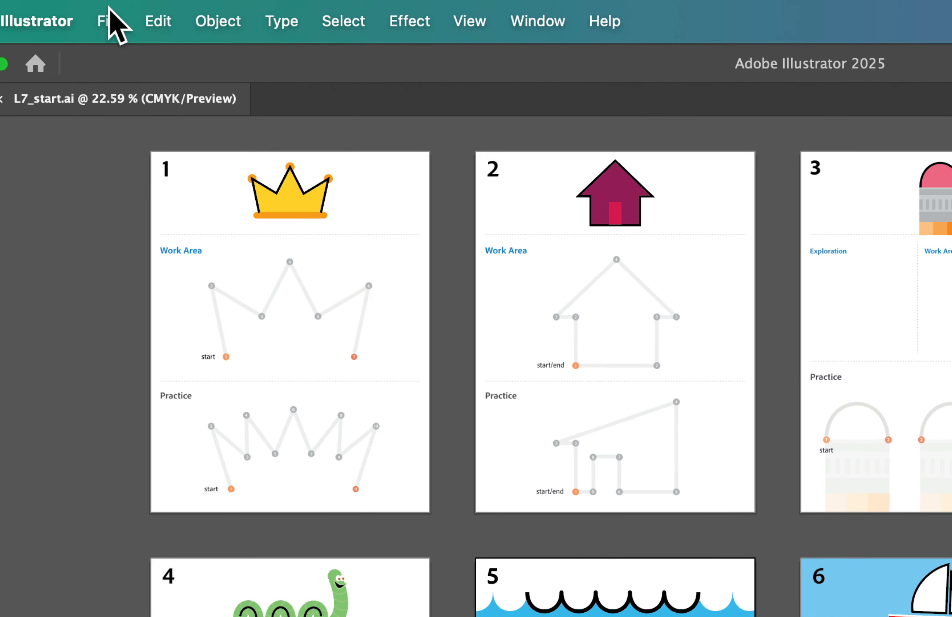
{"action": "left_click", "coordinate": [94, 12]}
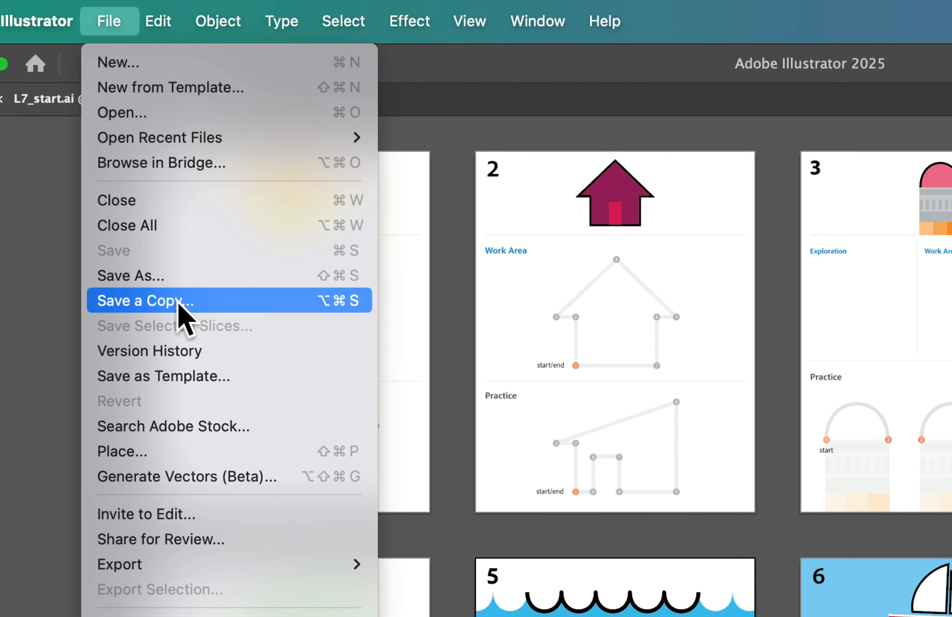
{"action": "left_click", "coordinate": [195, 280]}
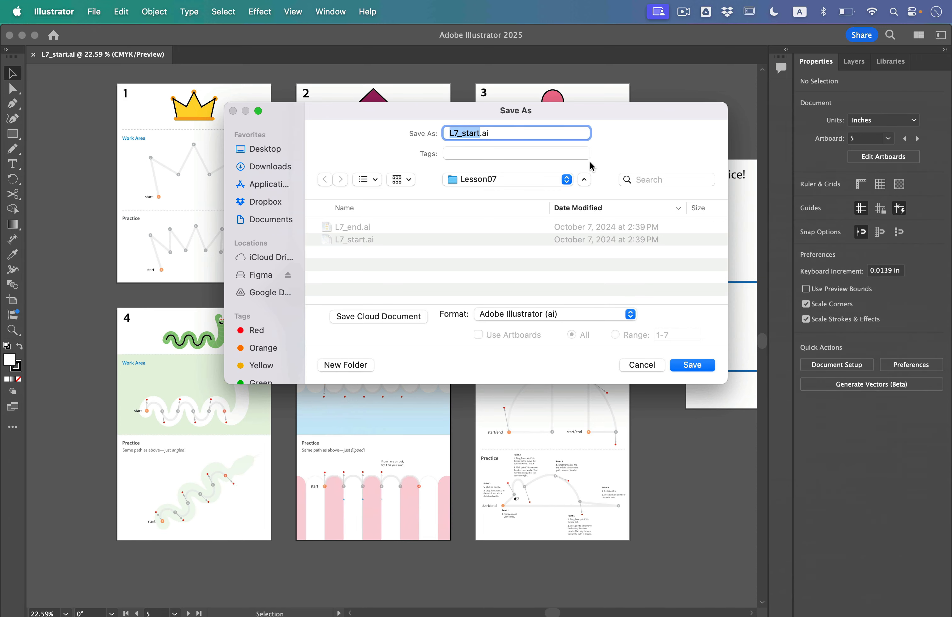
{"action": "key", "text": "Right"}
{"action": "key", "text": "BackSpace"}
{"action": "key", "text": "BackSpace"}
{"action": "key", "text": "BackSpace"}
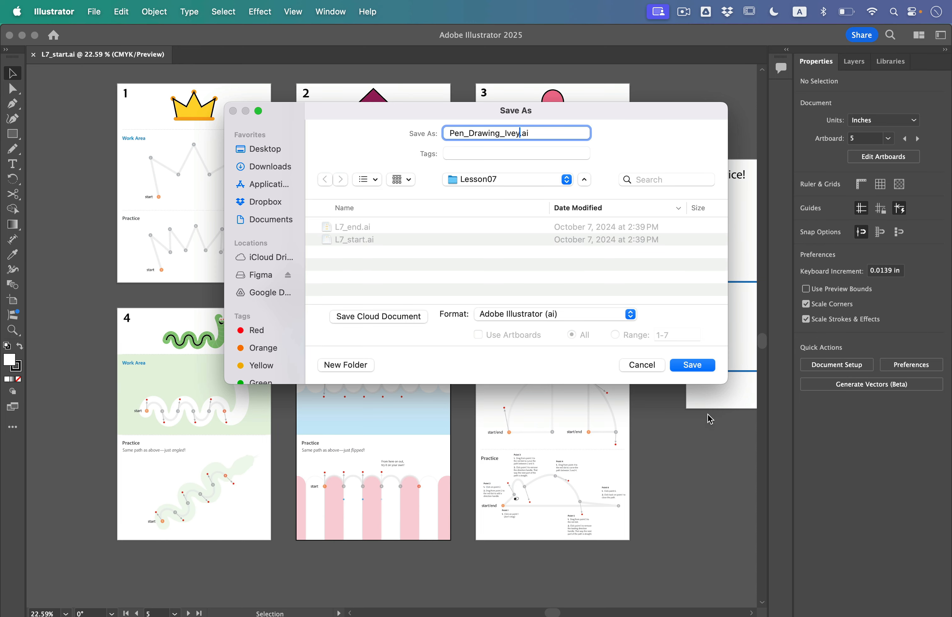
{"action": "left_click", "coordinate": [700, 373]}
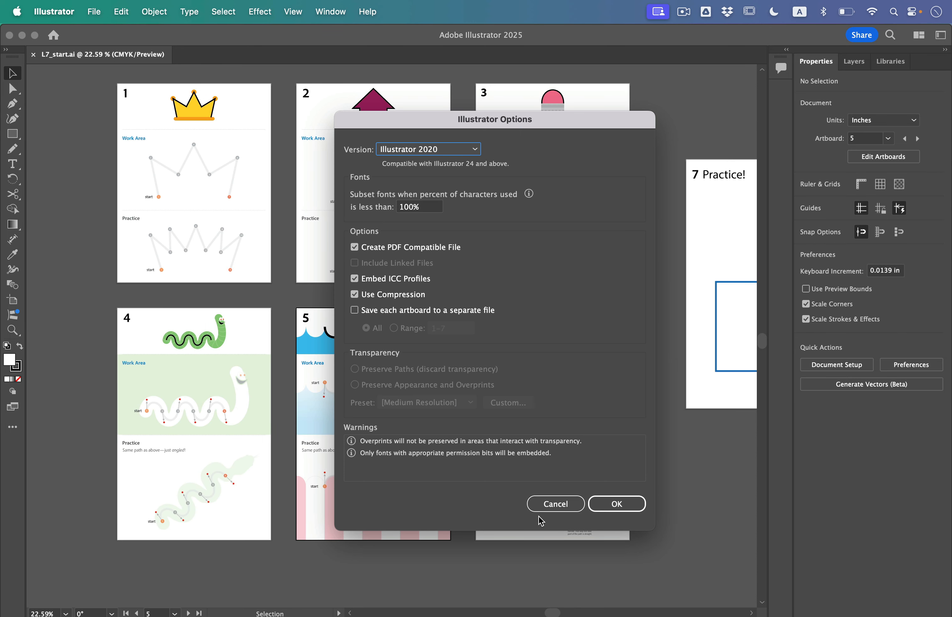
{"action": "left_click", "coordinate": [617, 503]}
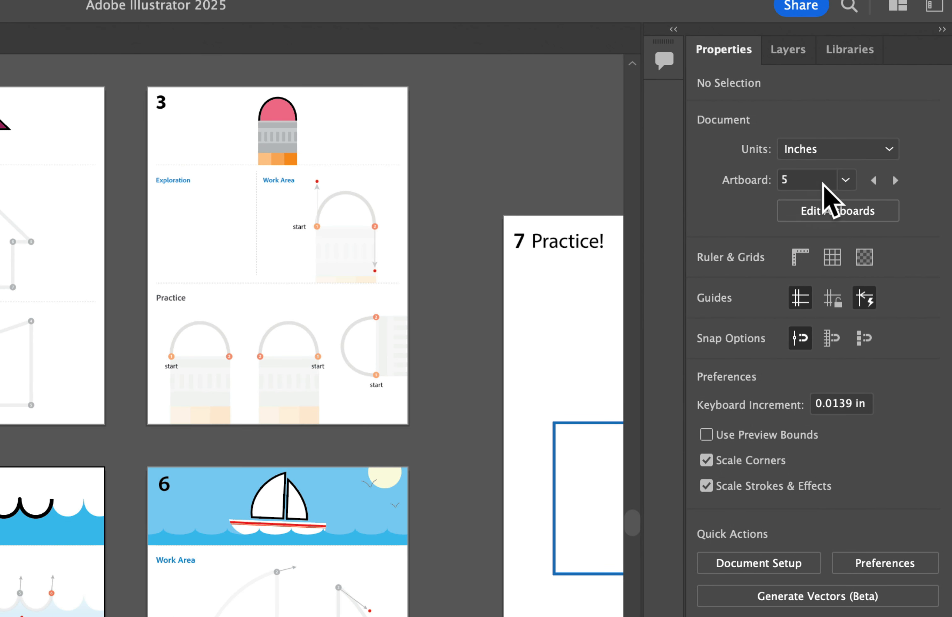
Step: On artboard 1, activate the Pen tool and set its appearance to no fill with a black 4 pt stroke
{"action": "left_click", "coordinate": [888, 138]}
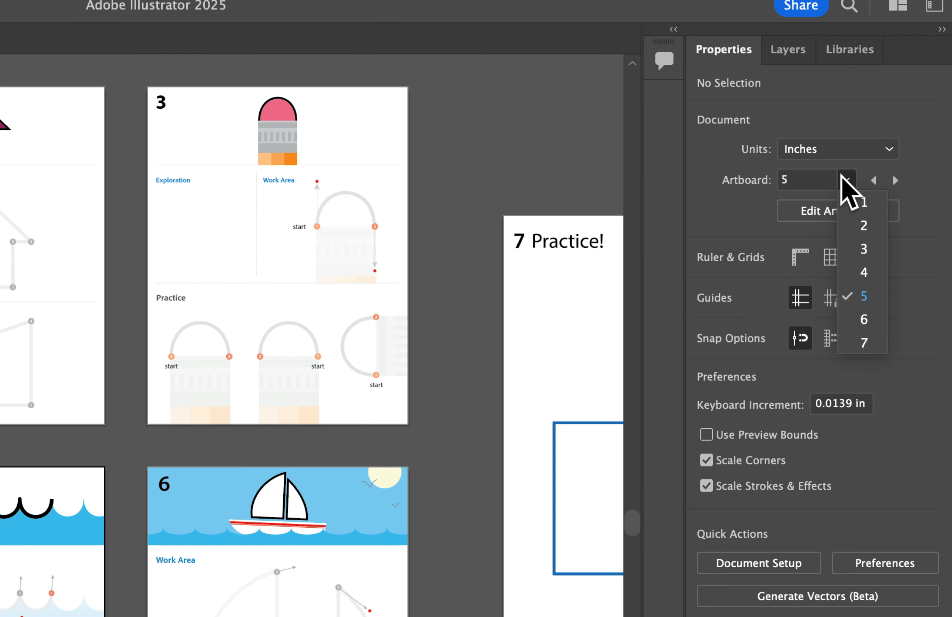
{"action": "left_click", "coordinate": [864, 202]}
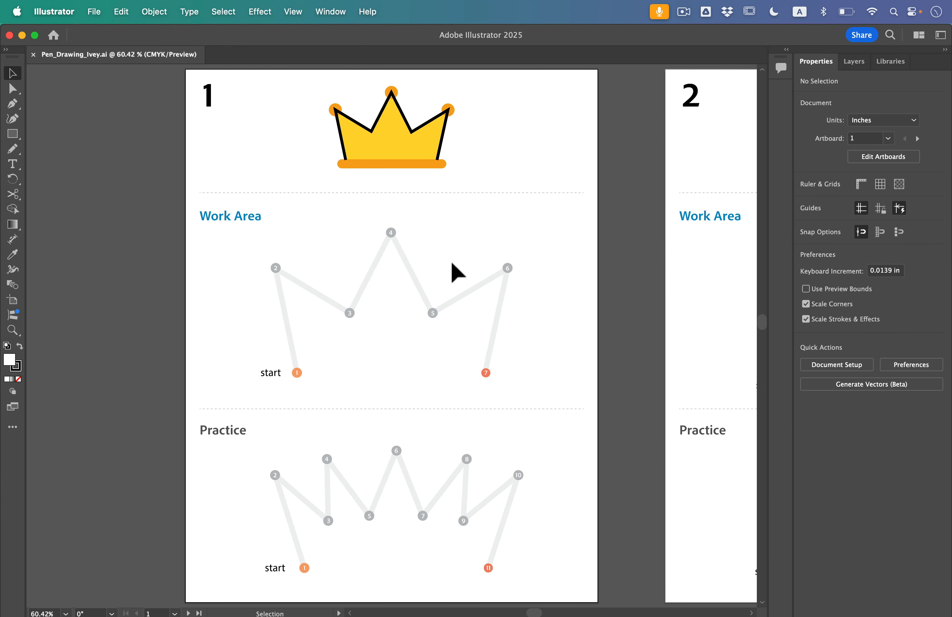
{"action": "scroll", "coordinate": [379, 333], "scroll_direction": "up", "scroll_amount": 5}
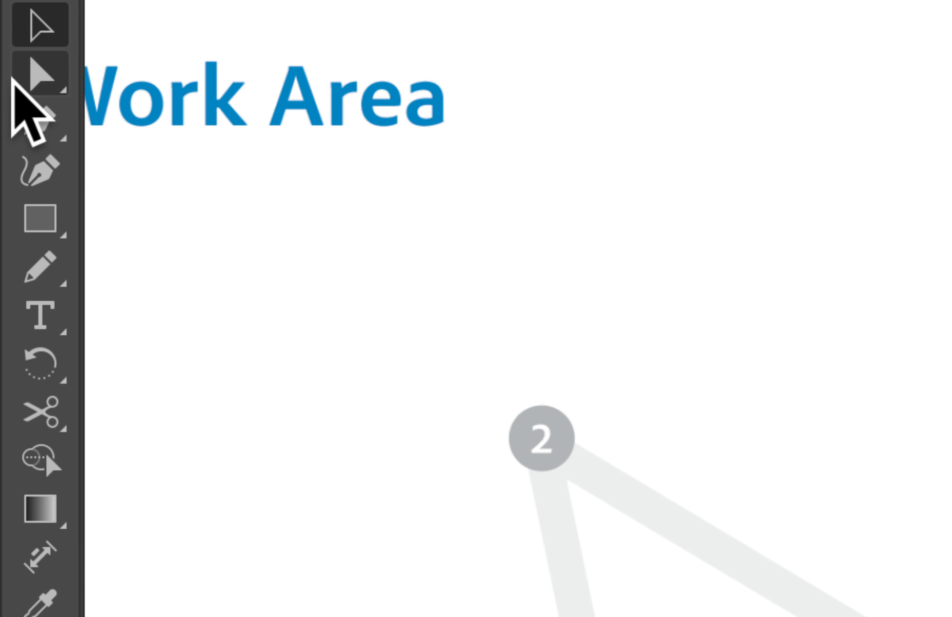
{"action": "left_click", "coordinate": [11, 103]}
{"action": "left_click", "coordinate": [36, 120]}
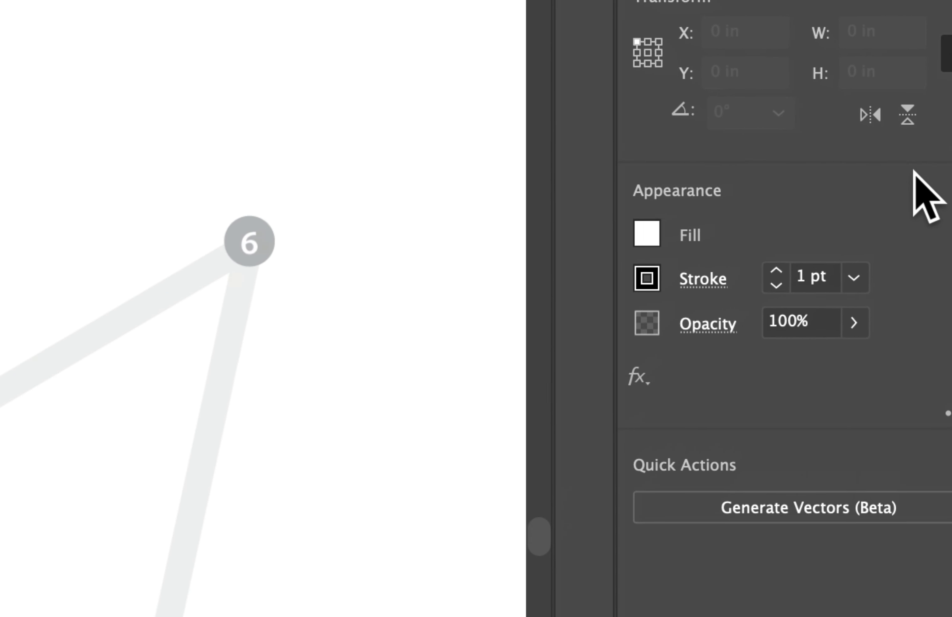
{"action": "left_click", "coordinate": [637, 237]}
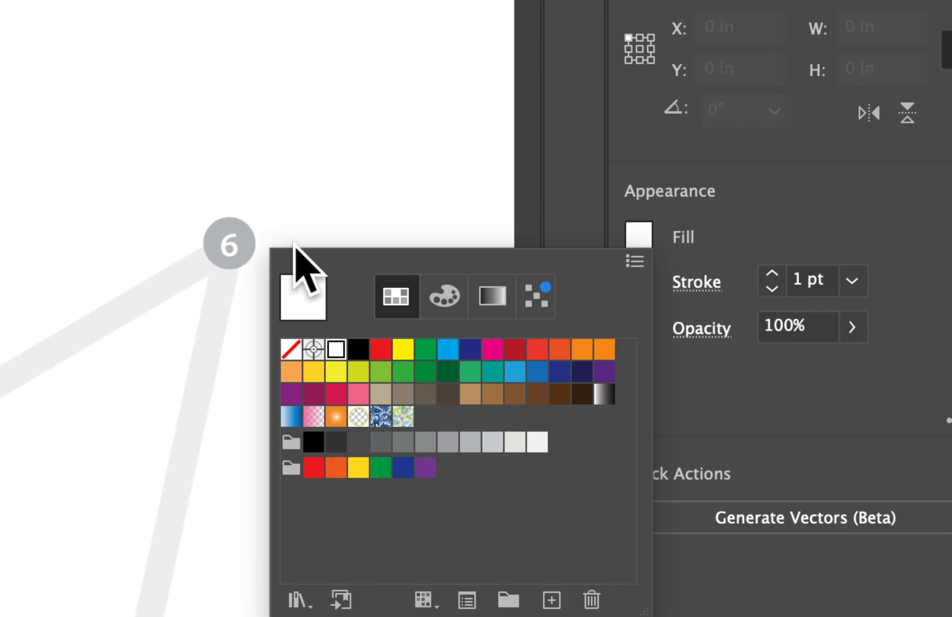
{"action": "left_click", "coordinate": [290, 349]}
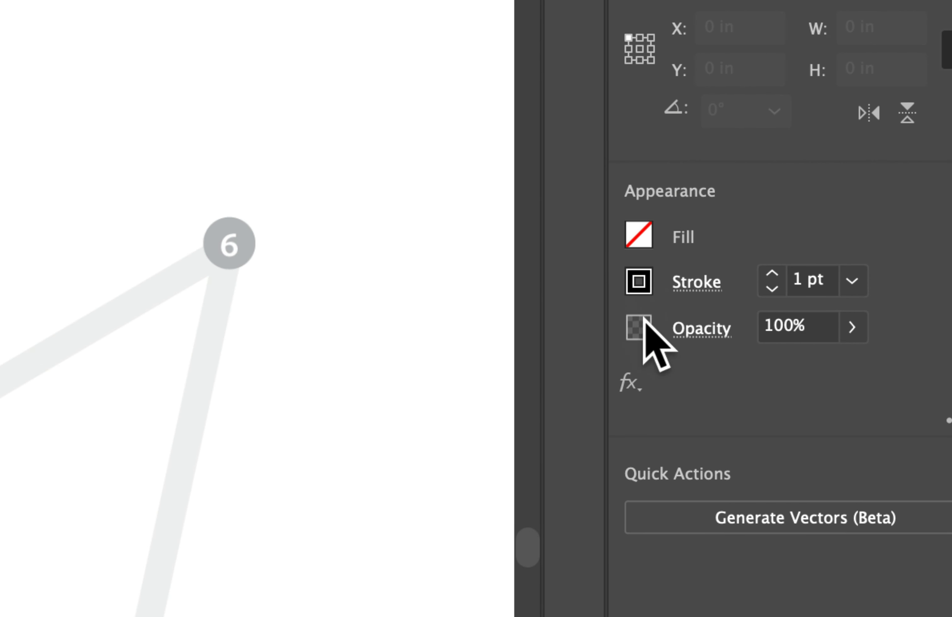
{"action": "left_click", "coordinate": [641, 281]}
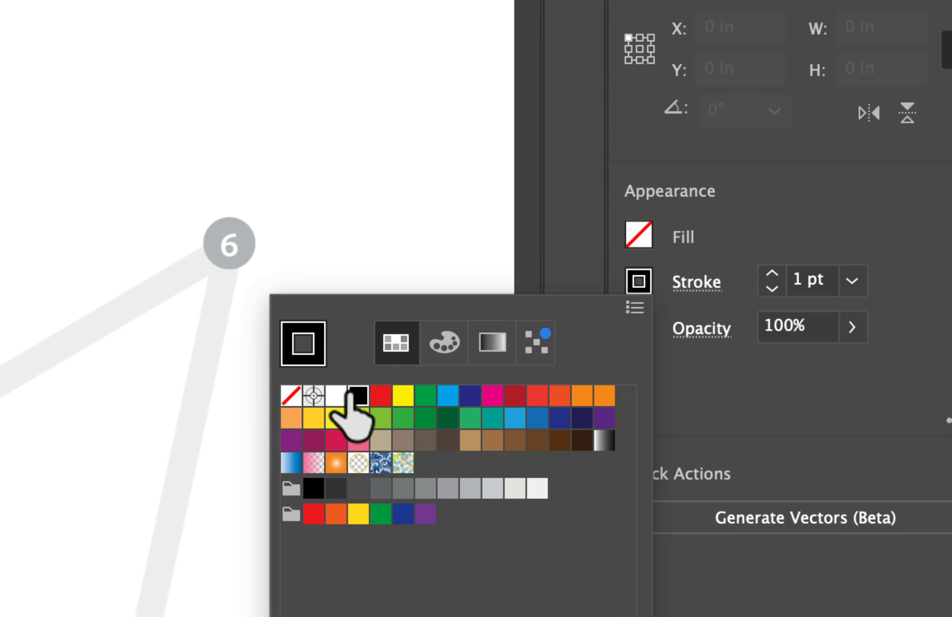
{"action": "left_click", "coordinate": [771, 275]}
{"action": "left_click", "coordinate": [771, 289]}
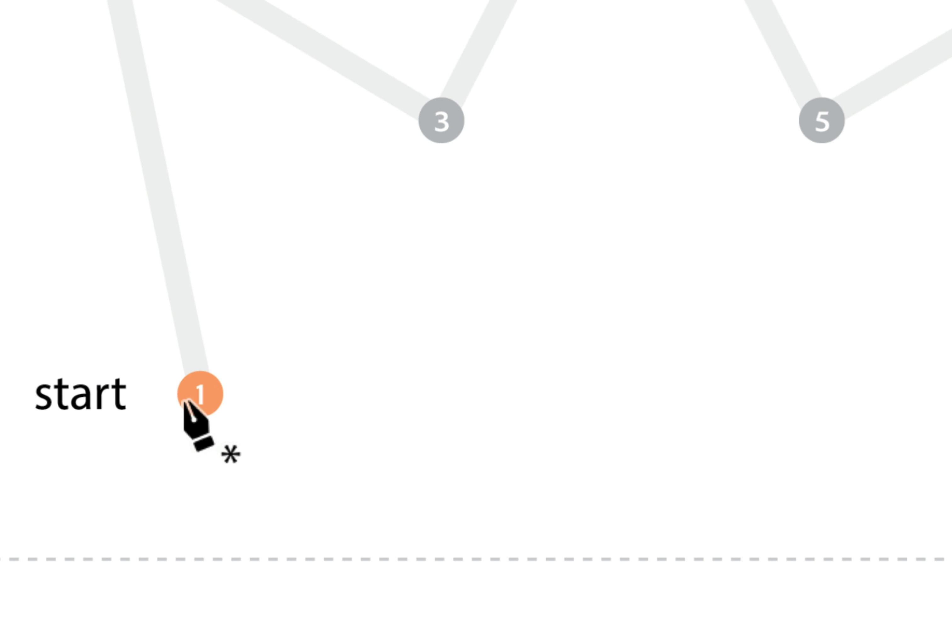
Step: Draw the open crown path with straight segments through template points 1 to 7 in the Work Area, and leave it deselected
{"action": "left_click", "coordinate": [196, 394]}
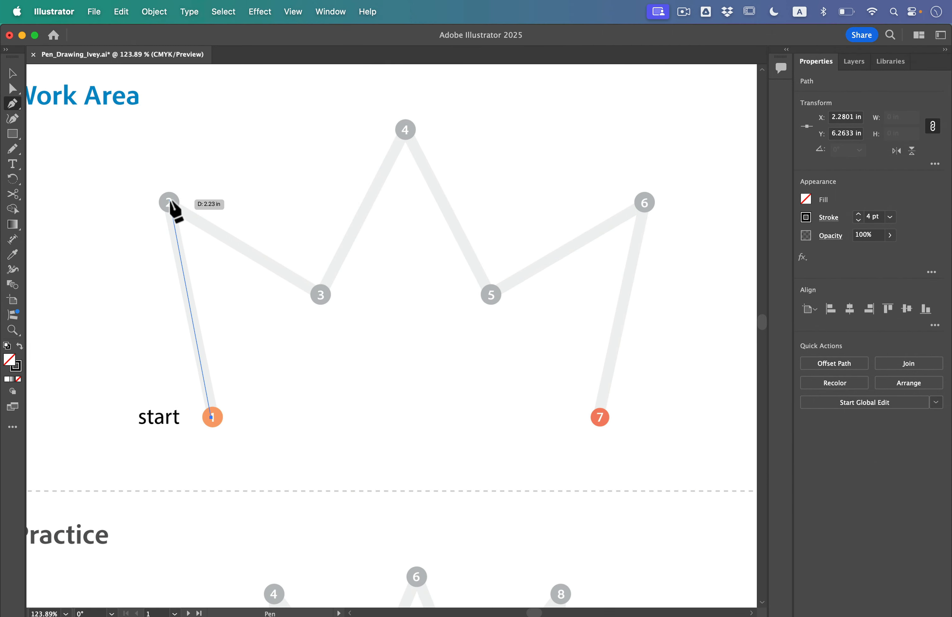
{"action": "left_click", "coordinate": [168, 200]}
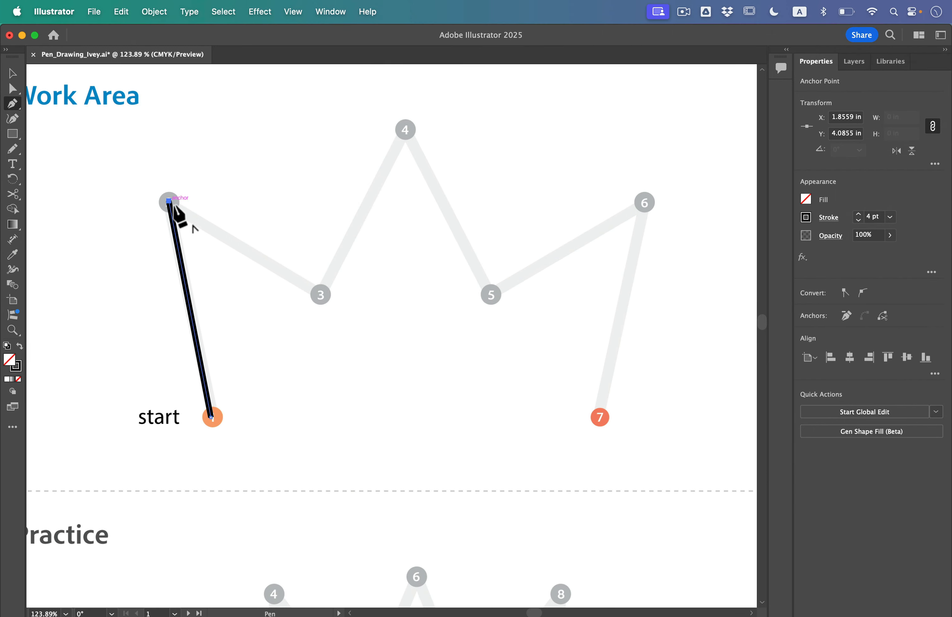
{"action": "left_click", "coordinate": [321, 296]}
{"action": "left_click", "coordinate": [406, 131]}
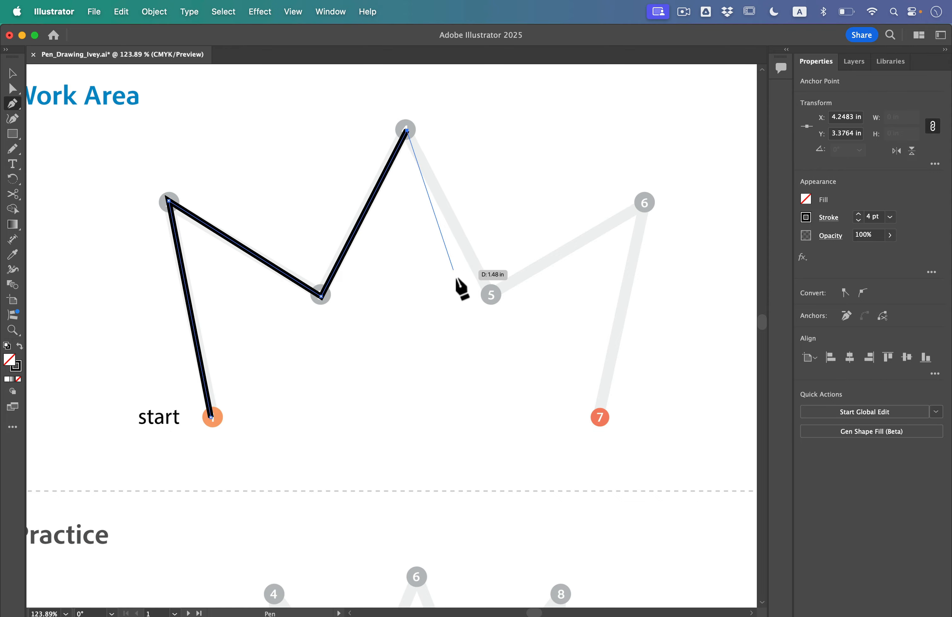
{"action": "left_click", "coordinate": [491, 296]}
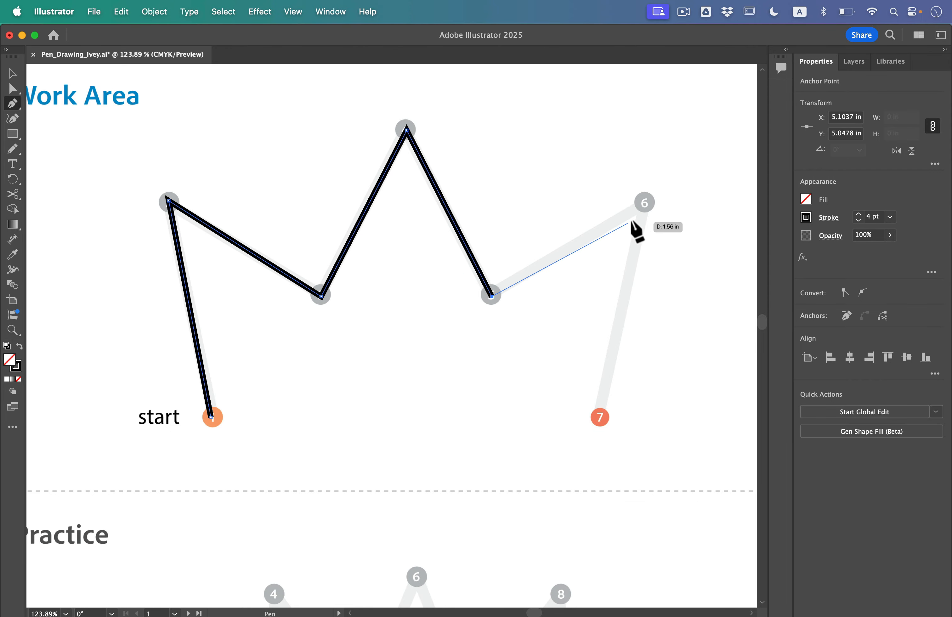
{"action": "left_click", "coordinate": [644, 203]}
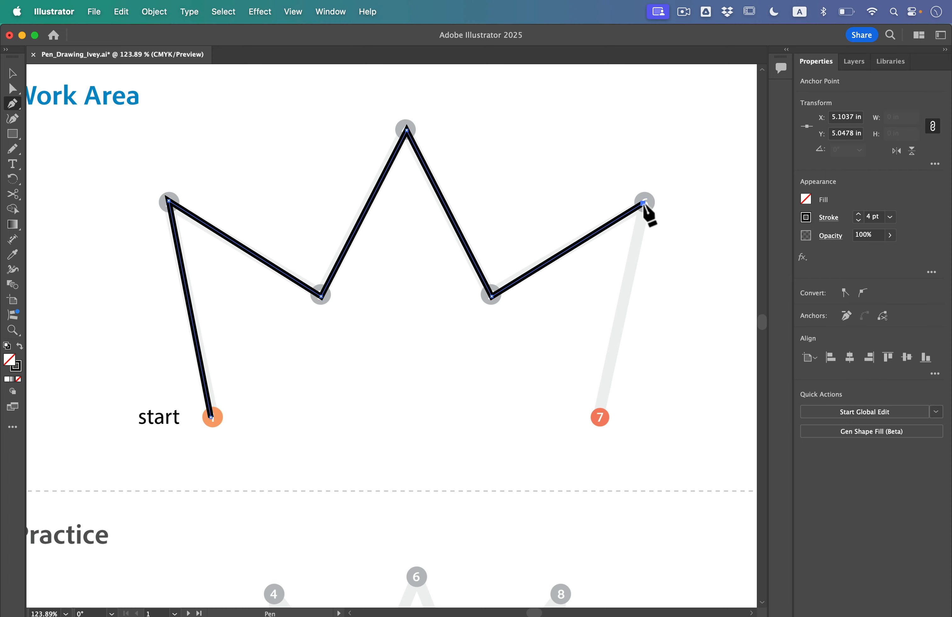
{"action": "left_click", "coordinate": [600, 419]}
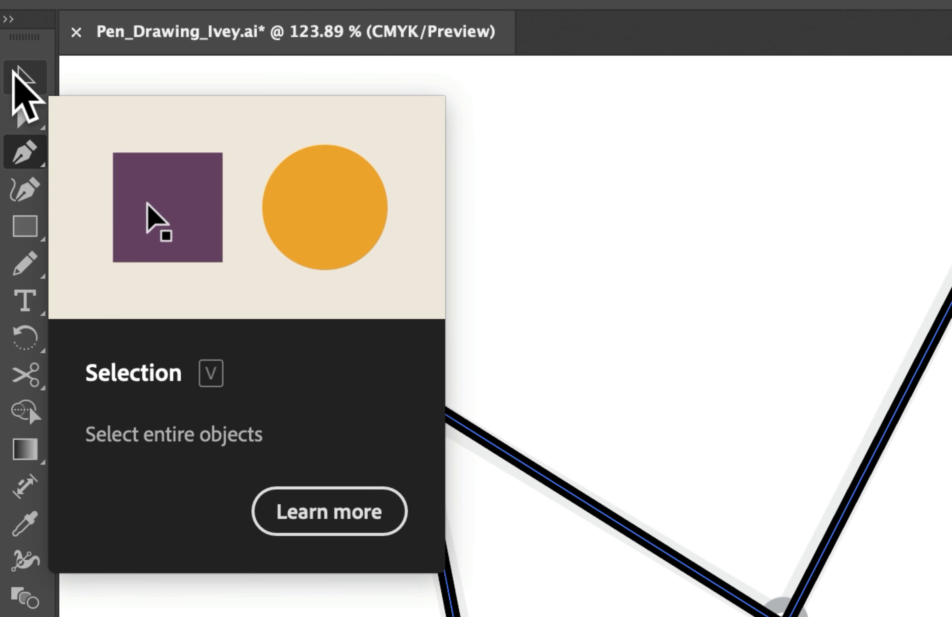
{"action": "left_click", "coordinate": [17, 69]}
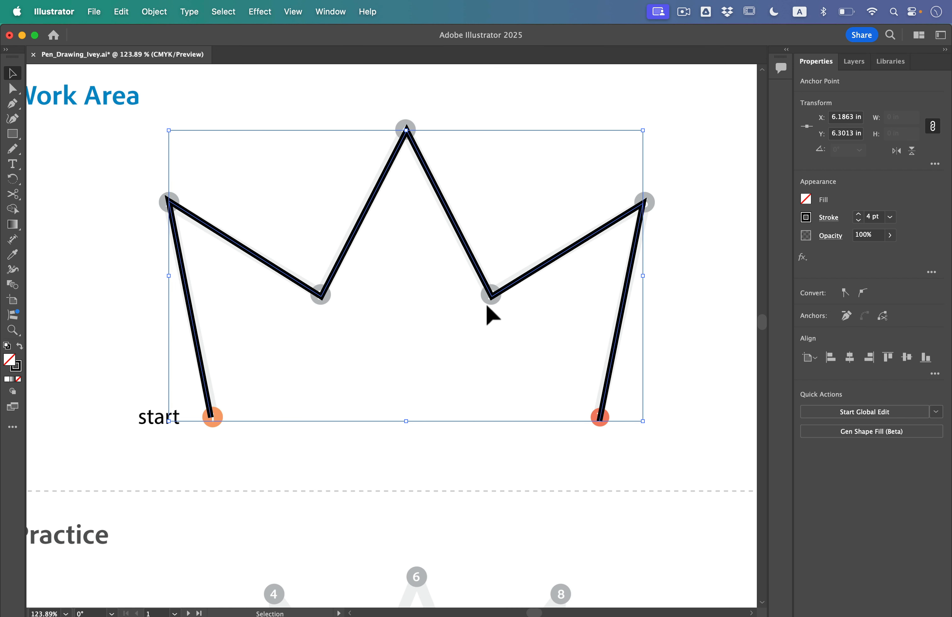
{"action": "left_click", "coordinate": [702, 353]}
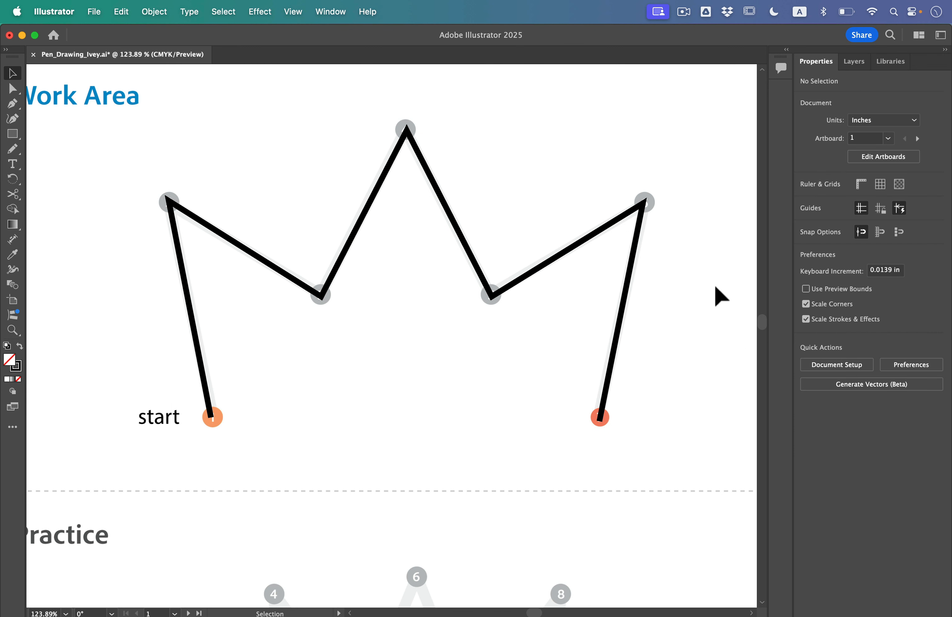
Step: Fill the crown path in the Work Area with the golden yellow swatch
{"action": "left_click", "coordinate": [633, 269]}
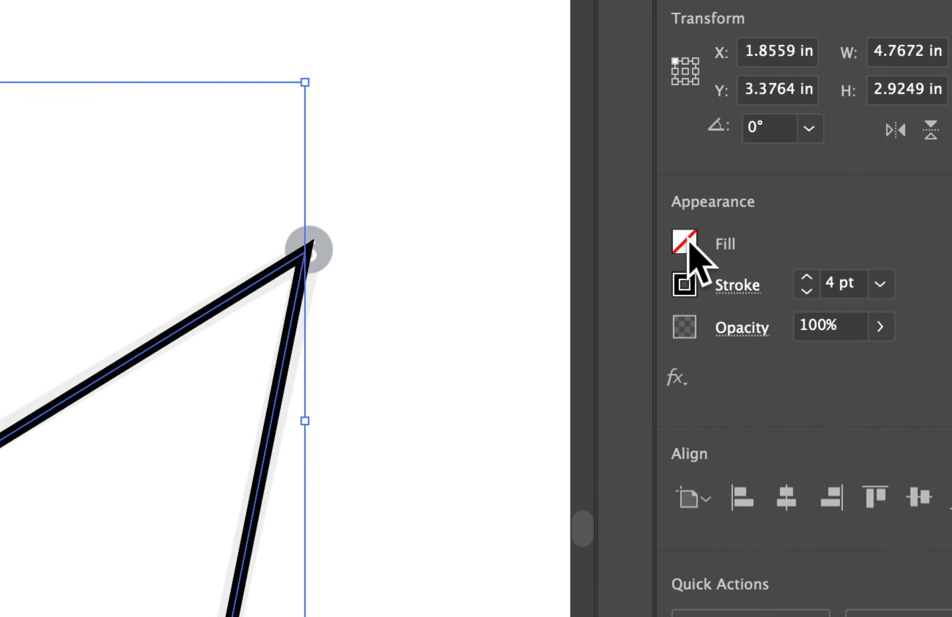
{"action": "left_click", "coordinate": [686, 243]}
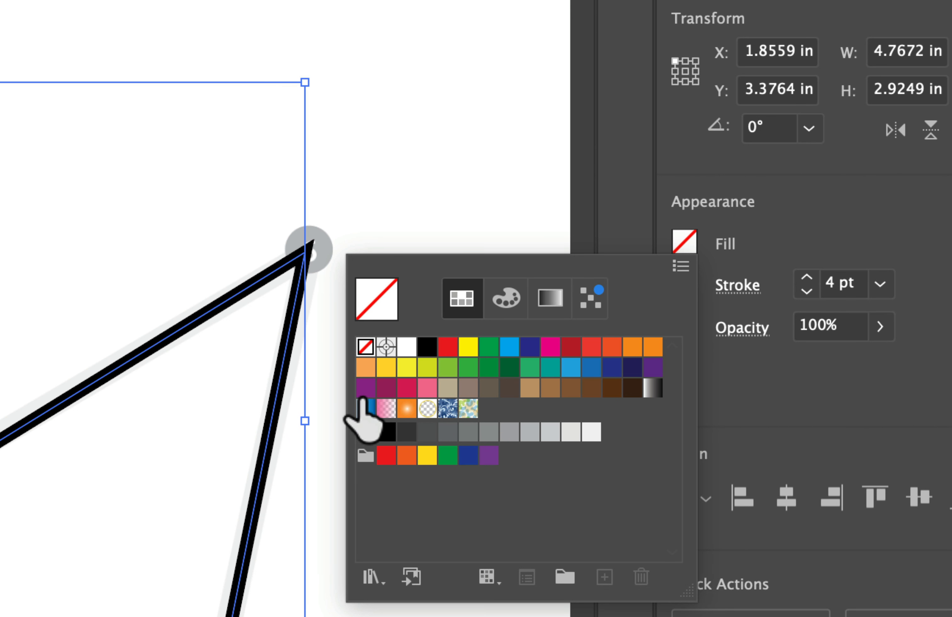
{"action": "left_click", "coordinate": [386, 367]}
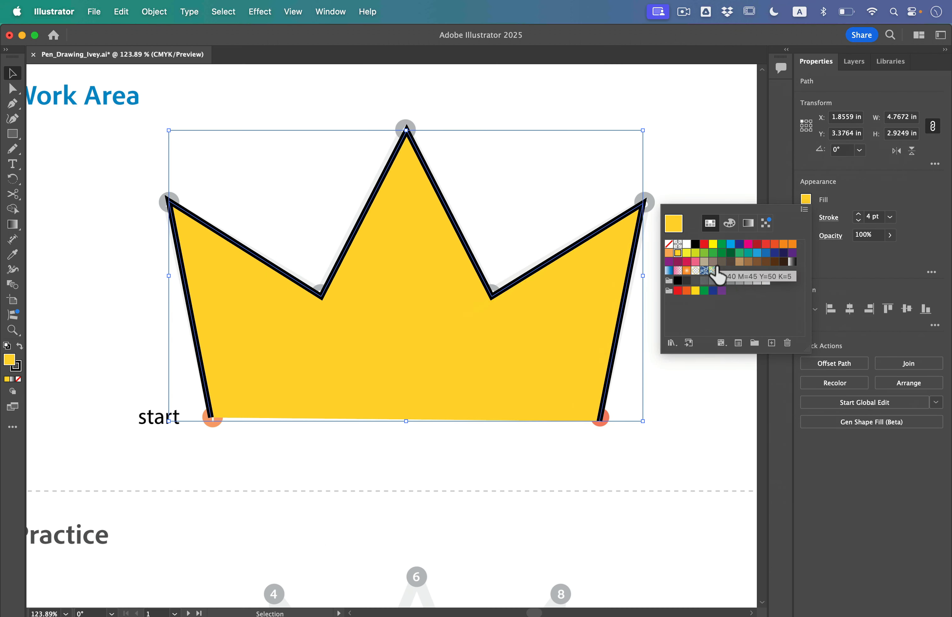
{"action": "left_click", "coordinate": [785, 400]}
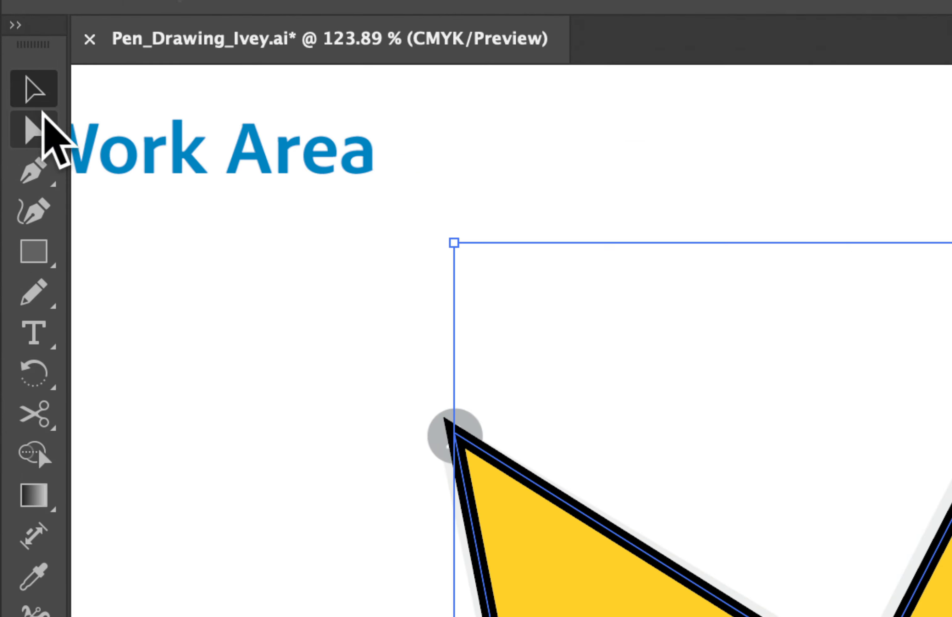
Step: Delete only the crown's path segment between points 5 and 6 using Direct Selection
{"action": "left_click", "coordinate": [12, 89]}
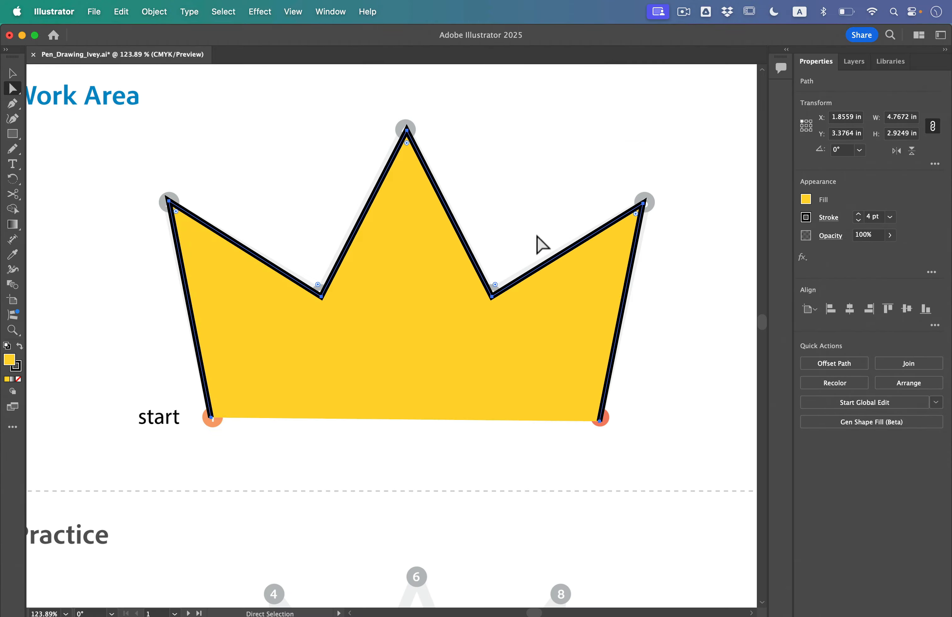
{"action": "left_click", "coordinate": [536, 236]}
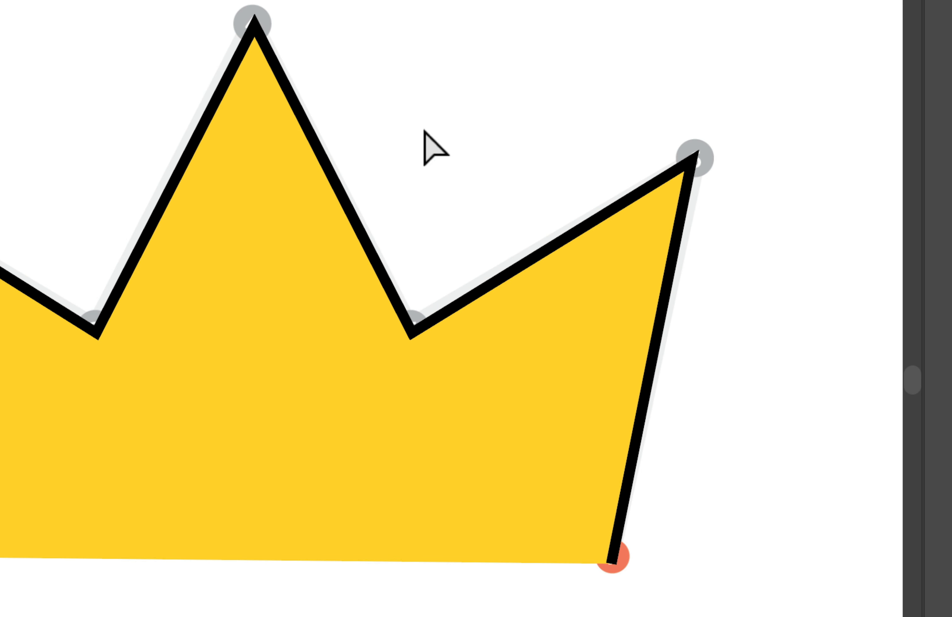
{"action": "left_click", "coordinate": [539, 253]}
{"action": "key", "text": "Delete"}
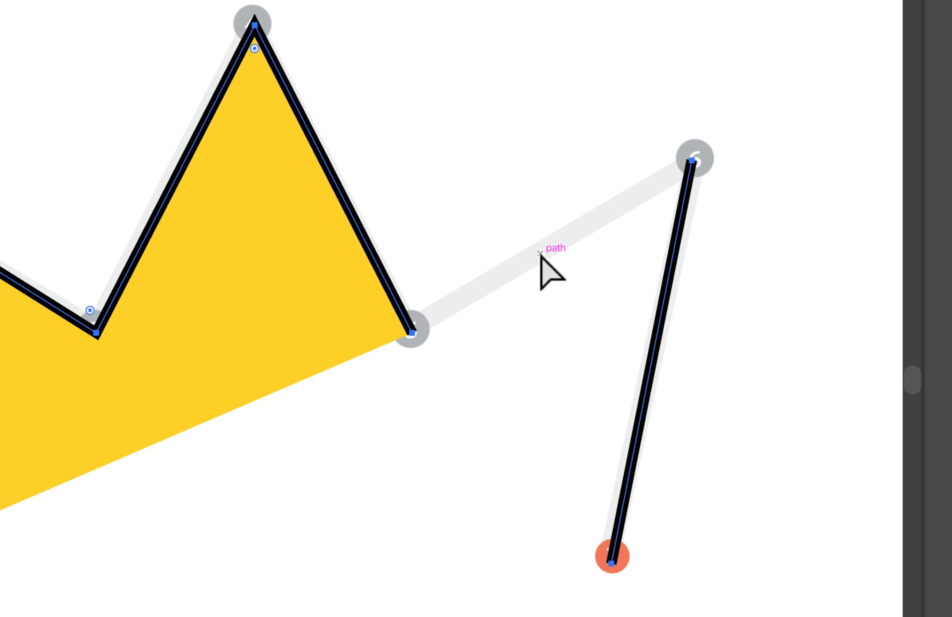
{"action": "left_click", "coordinate": [539, 253]}
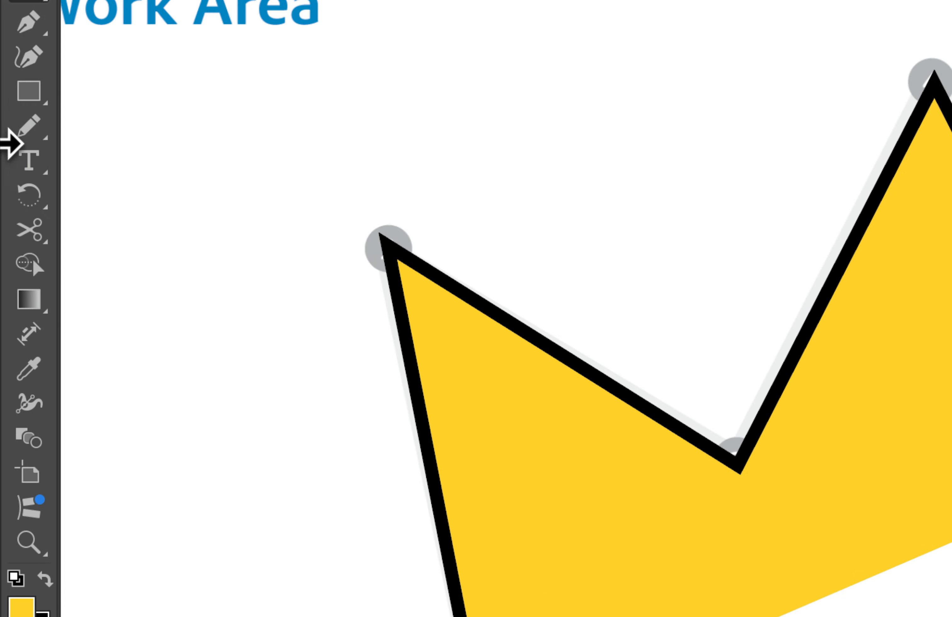
Step: Reconnect the crown's open ends at points 5 and 6 with a straight Pen tool segment, and deselect the path
{"action": "left_click", "coordinate": [12, 103]}
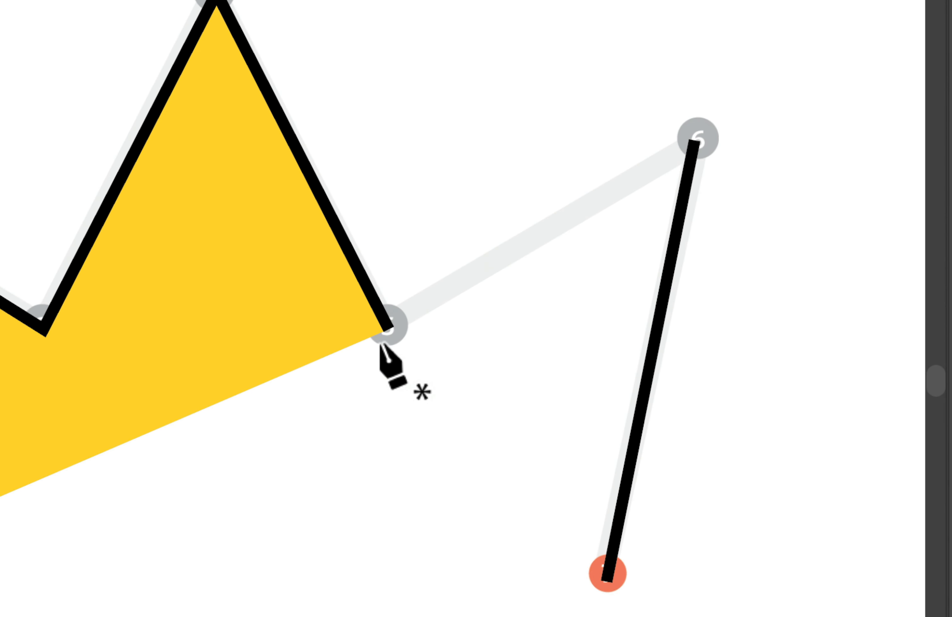
{"action": "left_click", "coordinate": [387, 330]}
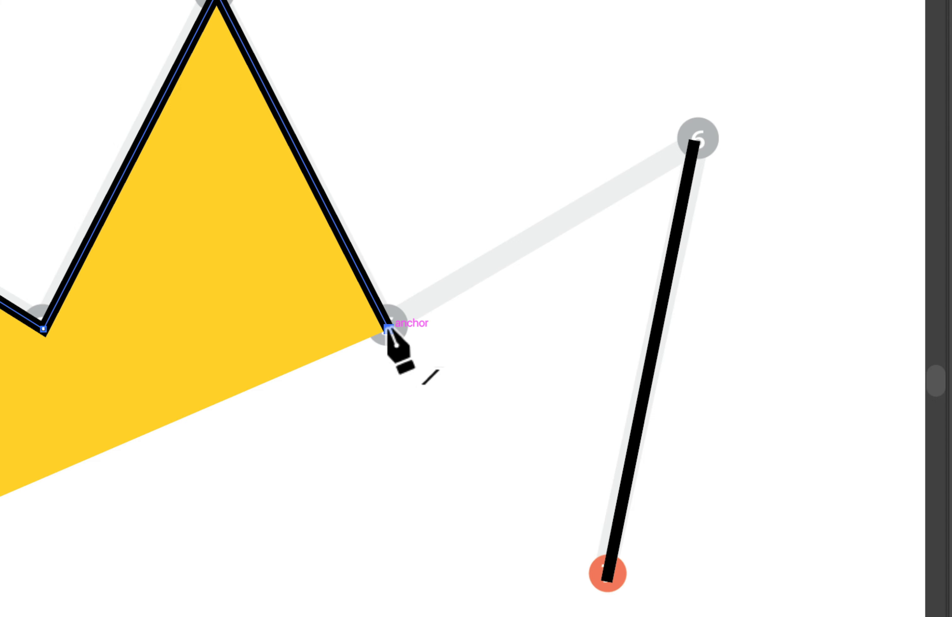
{"action": "left_click", "coordinate": [694, 140]}
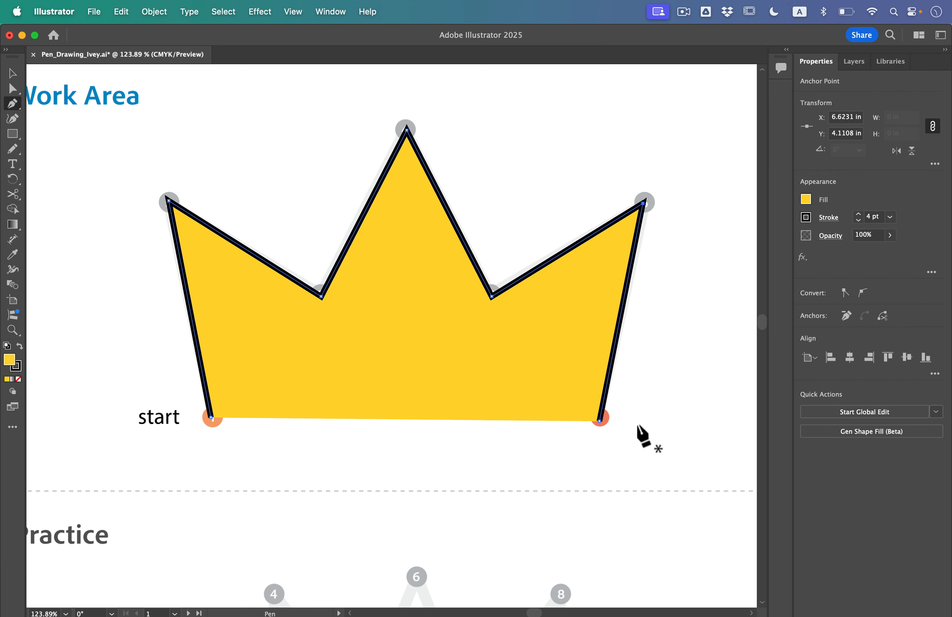
{"action": "key", "text": "super"}
{"action": "left_click", "coordinate": [653, 398], "text": "super"}
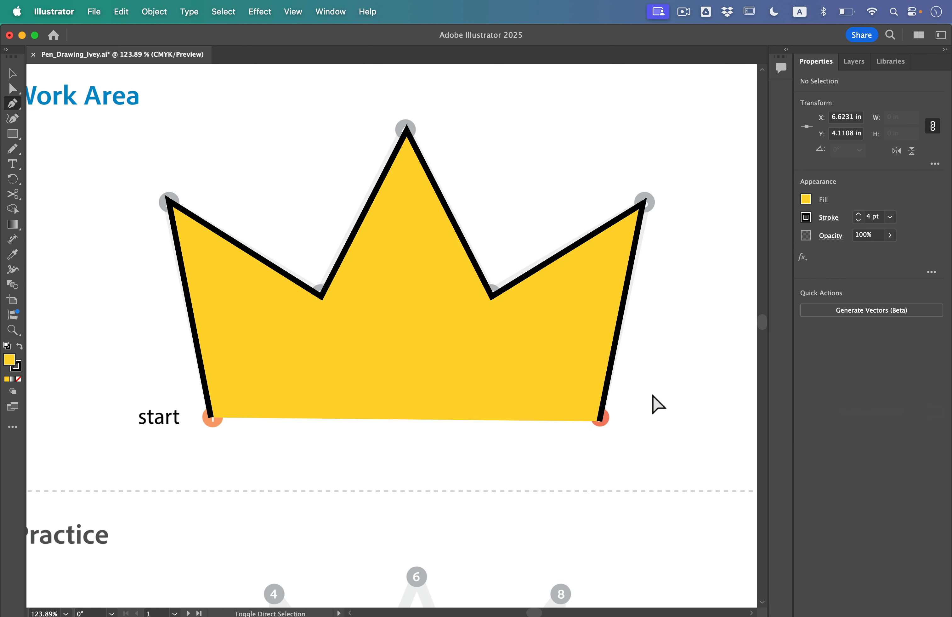
Step: Draw the Practice crown on artboard 1 with straight Pen tool segments through template points 1 to 9
{"action": "scroll", "coordinate": [600, 465], "scroll_direction": "down", "scroll_amount": 3}
{"action": "scroll", "coordinate": [600, 460], "scroll_direction": "down", "scroll_amount": 9}
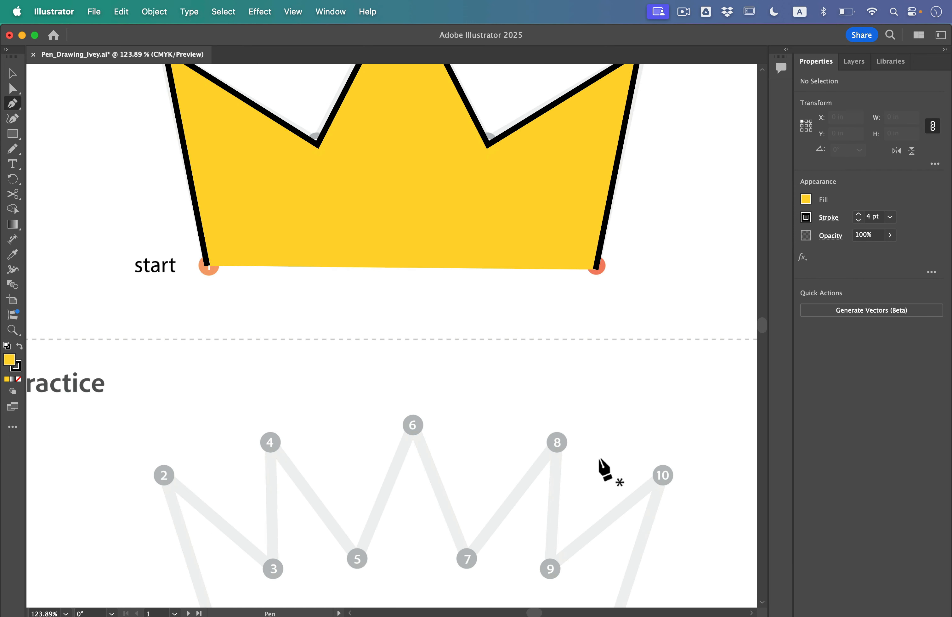
{"action": "scroll", "coordinate": [607, 470], "scroll_direction": "down", "scroll_amount": 4}
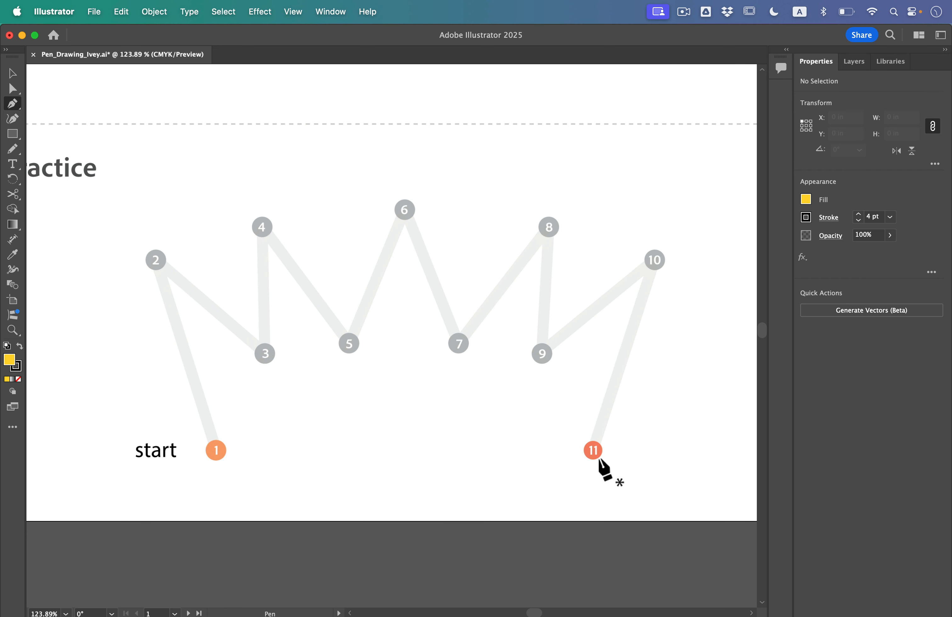
{"action": "left_click", "coordinate": [216, 450]}
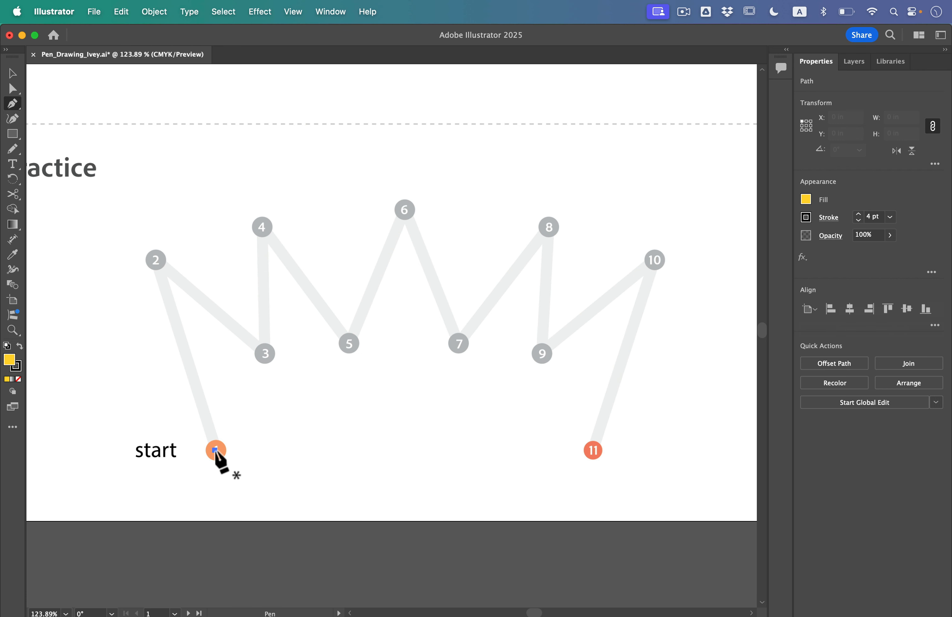
{"action": "left_click", "coordinate": [156, 260]}
{"action": "left_click", "coordinate": [265, 354]}
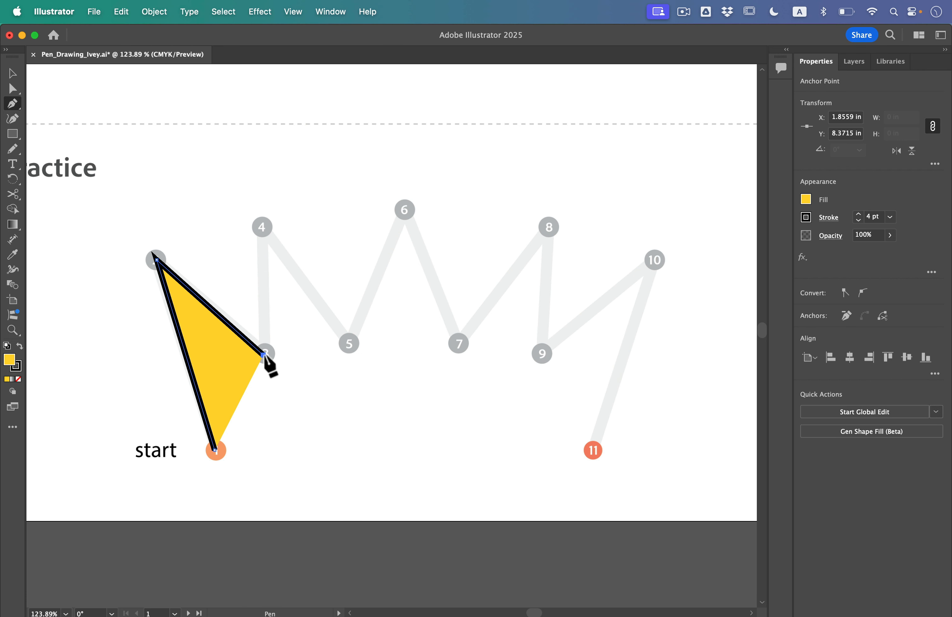
{"action": "left_click", "coordinate": [262, 224]}
{"action": "left_click", "coordinate": [349, 344]}
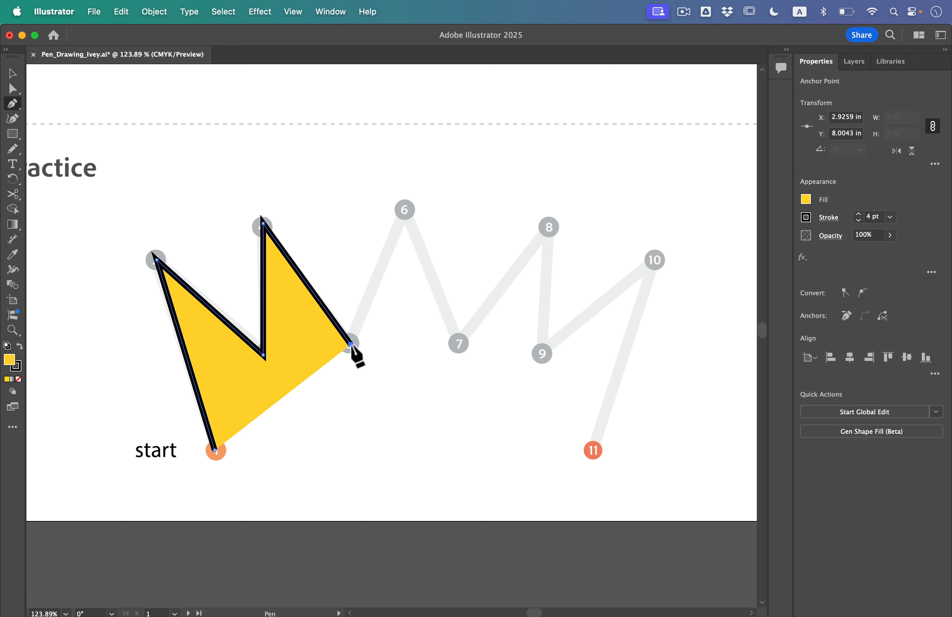
{"action": "left_click", "coordinate": [404, 207]}
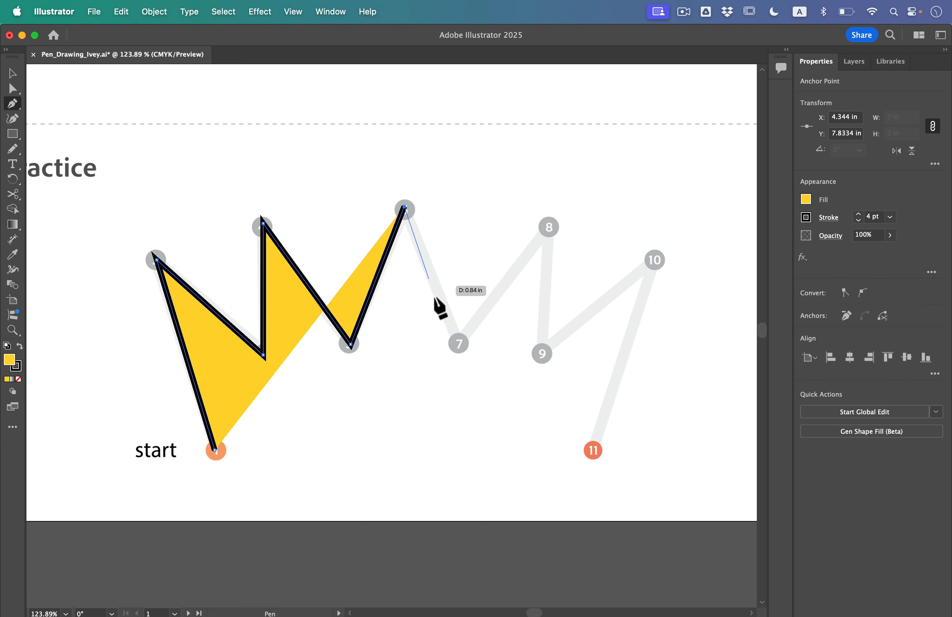
{"action": "left_click", "coordinate": [457, 343]}
{"action": "left_click", "coordinate": [548, 224]}
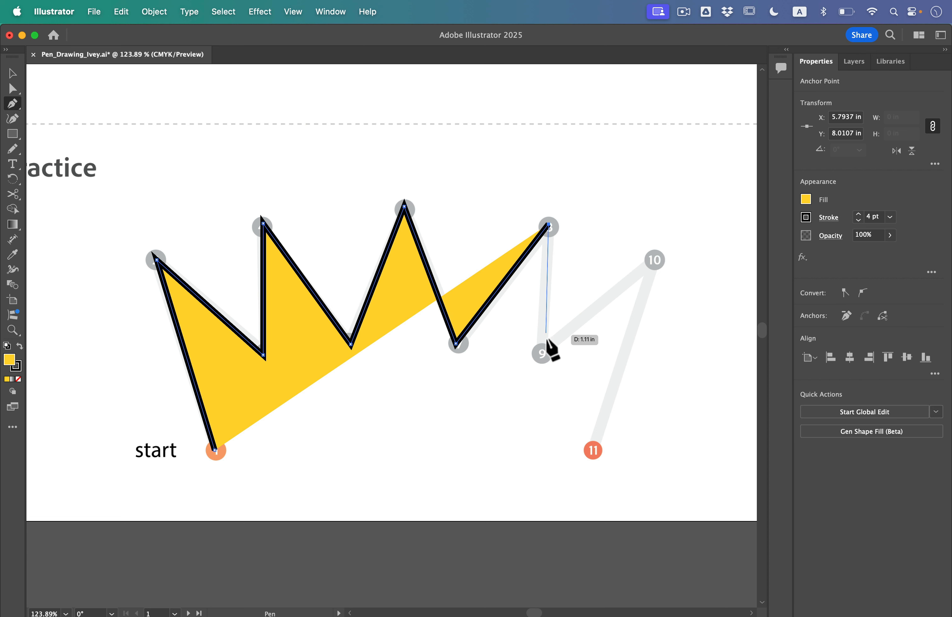
{"action": "left_click", "coordinate": [539, 355]}
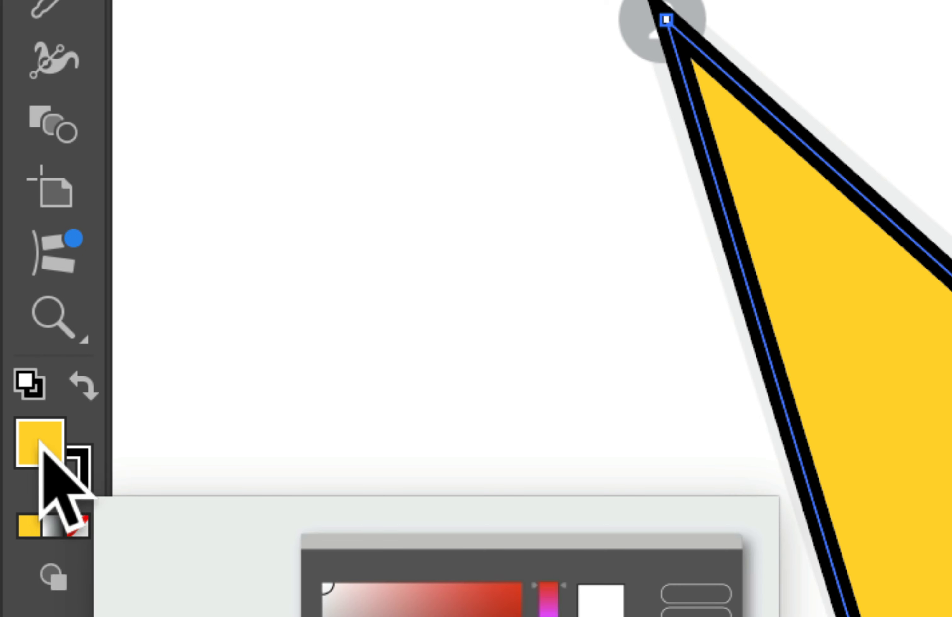
Step: Set the Practice crown's fill to None, then extend the path through points 10 and 11 and leave it open and deselected
{"action": "left_click", "coordinate": [77, 524]}
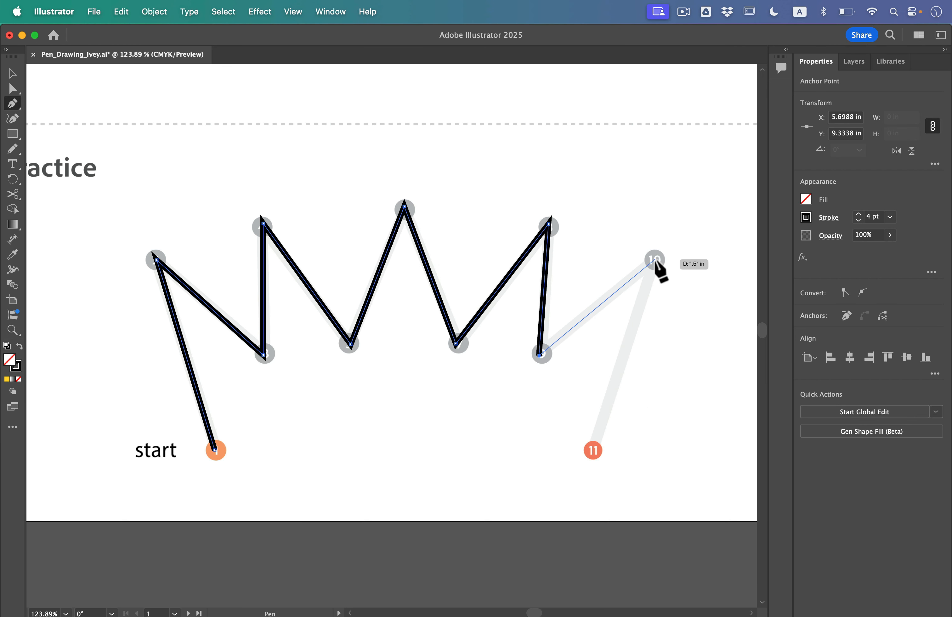
{"action": "left_click", "coordinate": [653, 260]}
{"action": "left_click", "coordinate": [591, 450]}
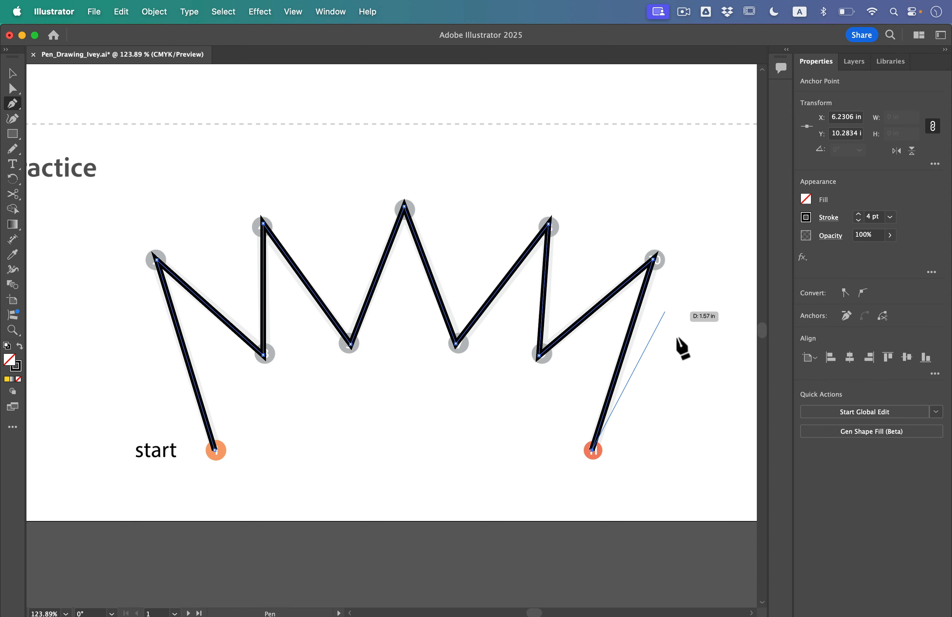
{"action": "key", "text": "Escape"}
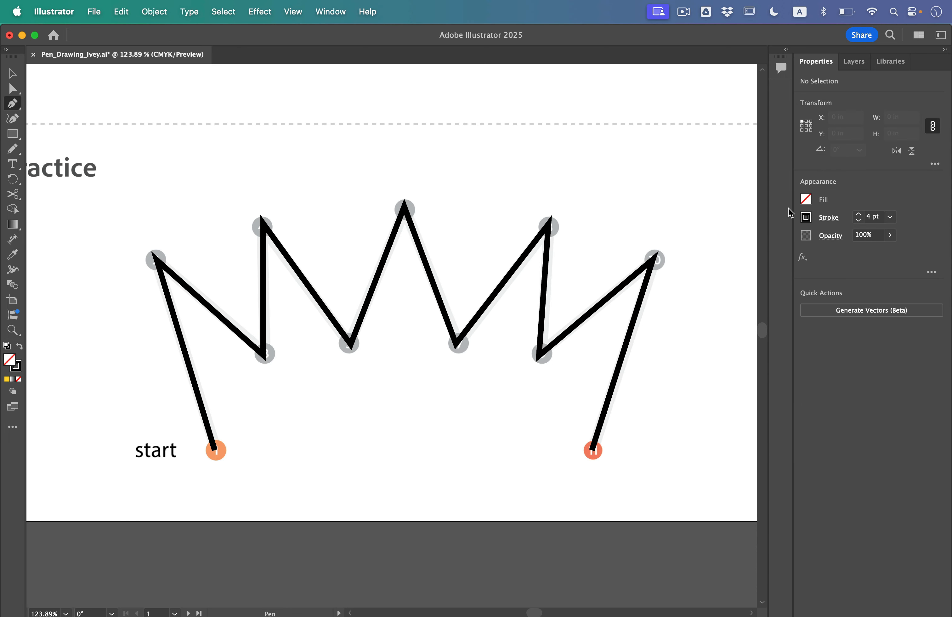
Step: Fill the Practice crown path with the golden yellow swatch and deselect it
{"action": "key", "text": "v"}
{"action": "left_click", "coordinate": [629, 340]}
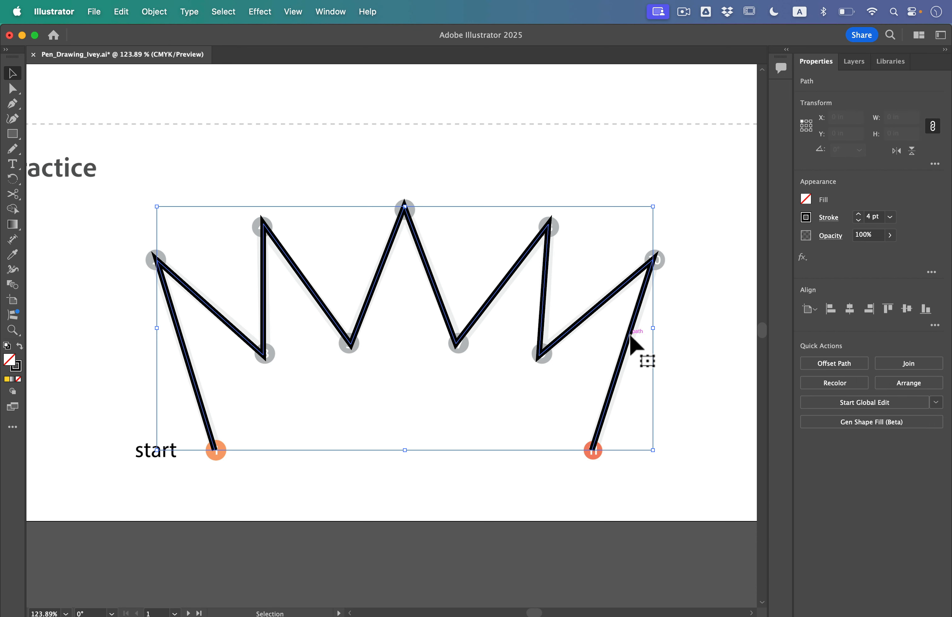
{"action": "left_click", "coordinate": [805, 199]}
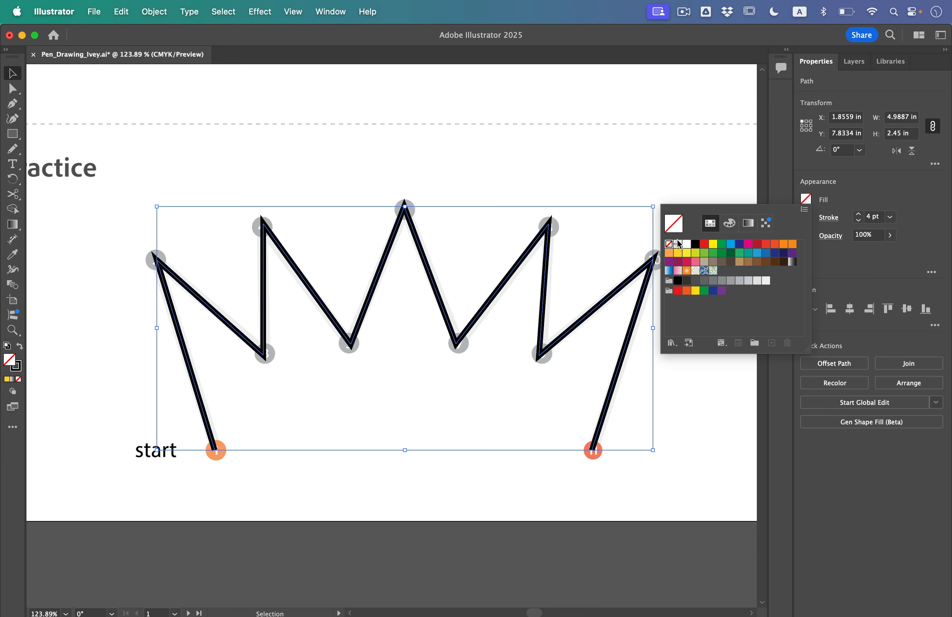
{"action": "left_click", "coordinate": [677, 252]}
{"action": "left_click", "coordinate": [851, 326]}
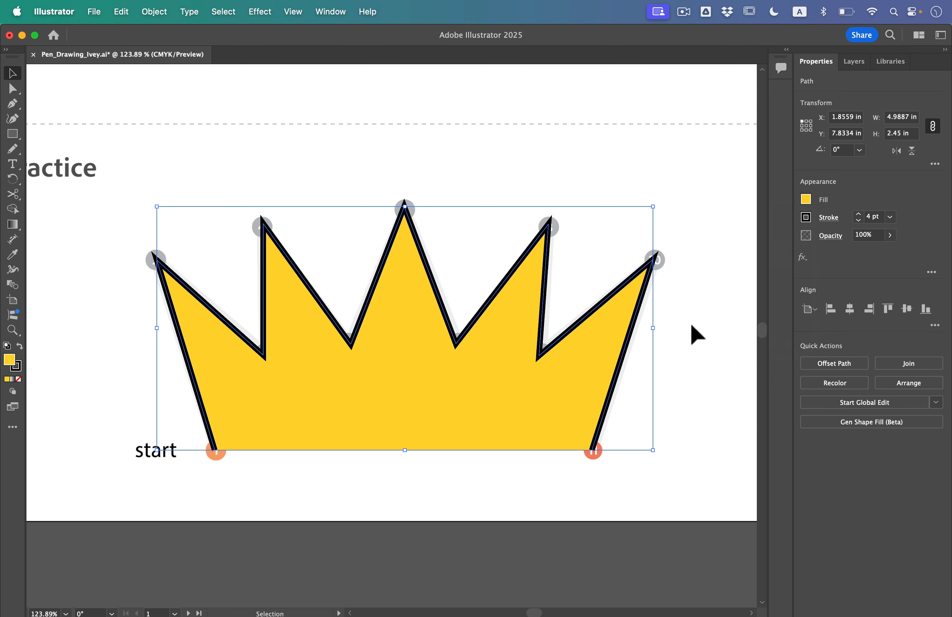
{"action": "left_click", "coordinate": [693, 332]}
Step: Go to artboard 2 and draw the Work Area house with angle-constrained Pen tool segments through template points 1 to 4
{"action": "key", "text": "p"}
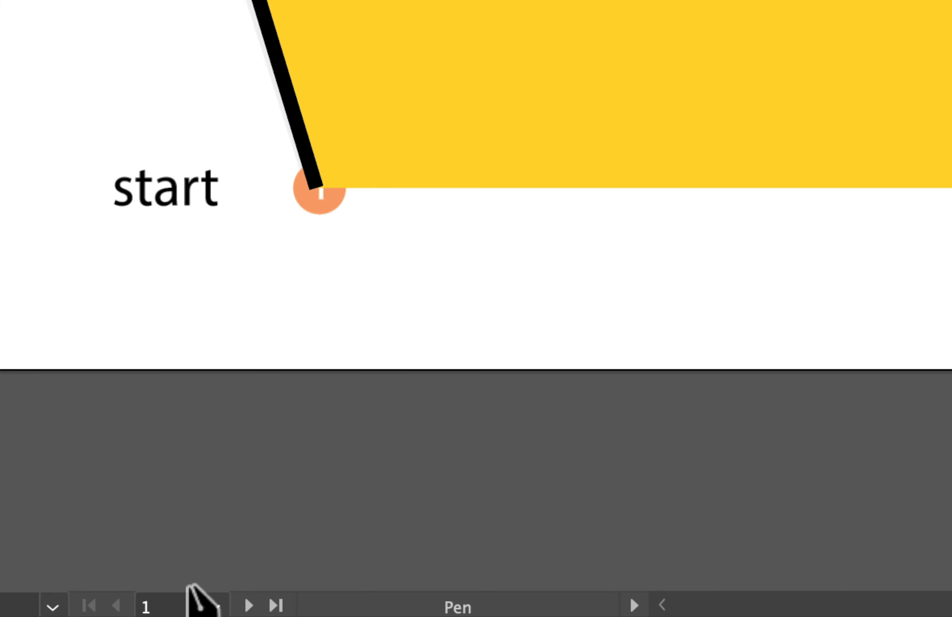
{"action": "left_click", "coordinate": [213, 603]}
{"action": "left_click", "coordinate": [245, 396]}
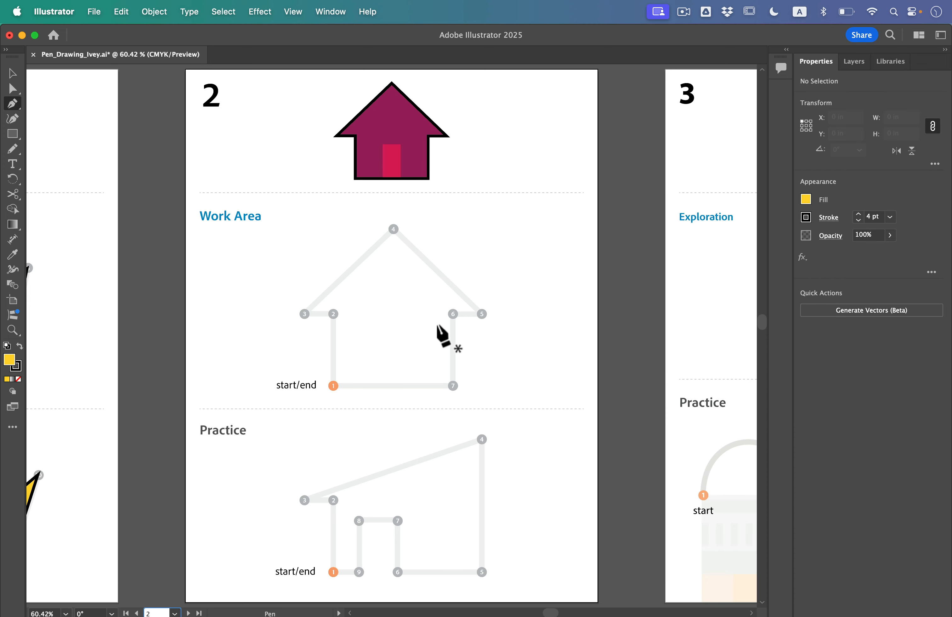
{"action": "scroll", "coordinate": [410, 425], "scroll_direction": "up", "scroll_amount": 5}
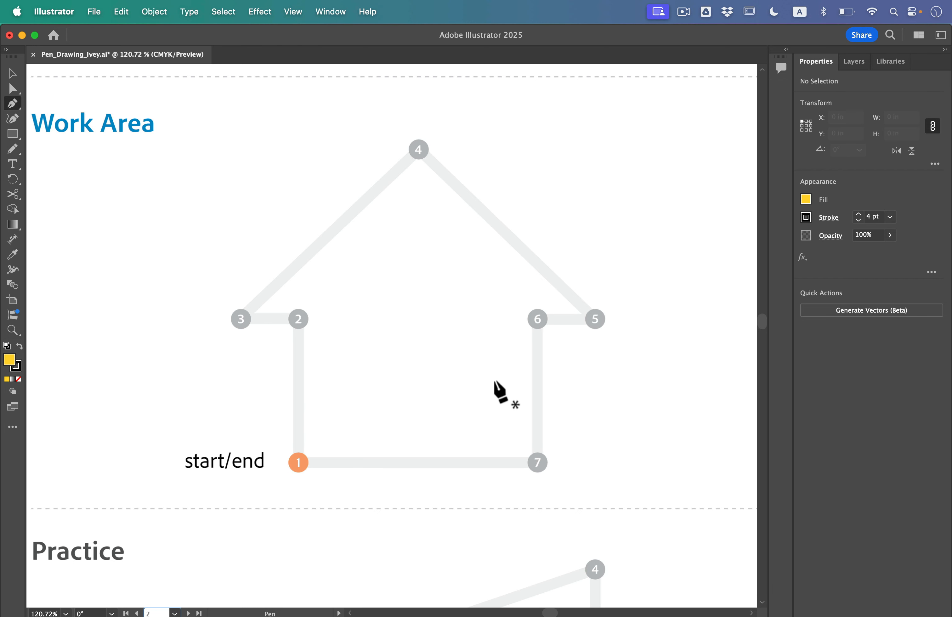
{"action": "left_click", "coordinate": [298, 461]}
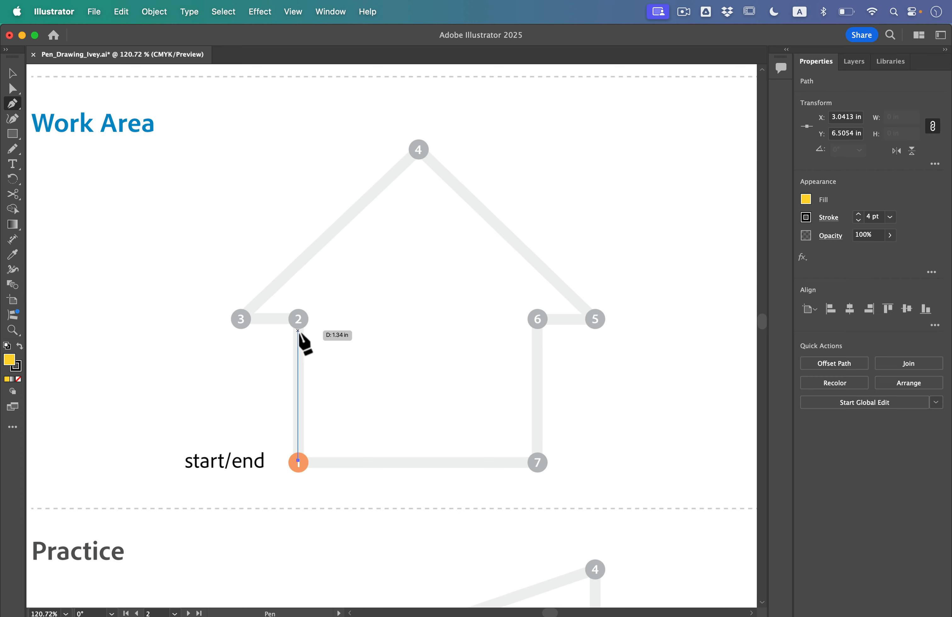
{"action": "left_click", "coordinate": [297, 320]}
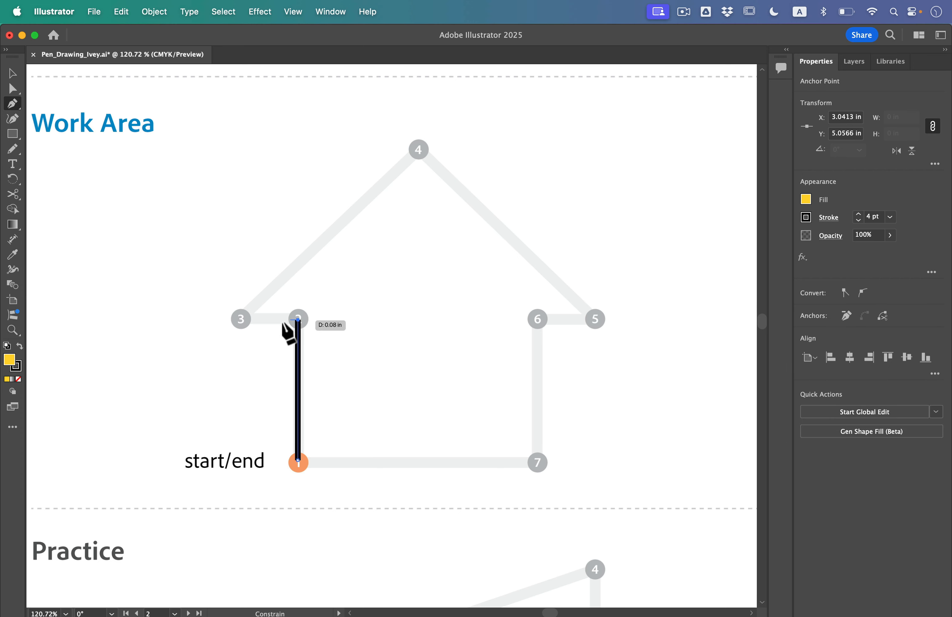
{"action": "left_click", "coordinate": [240, 319]}
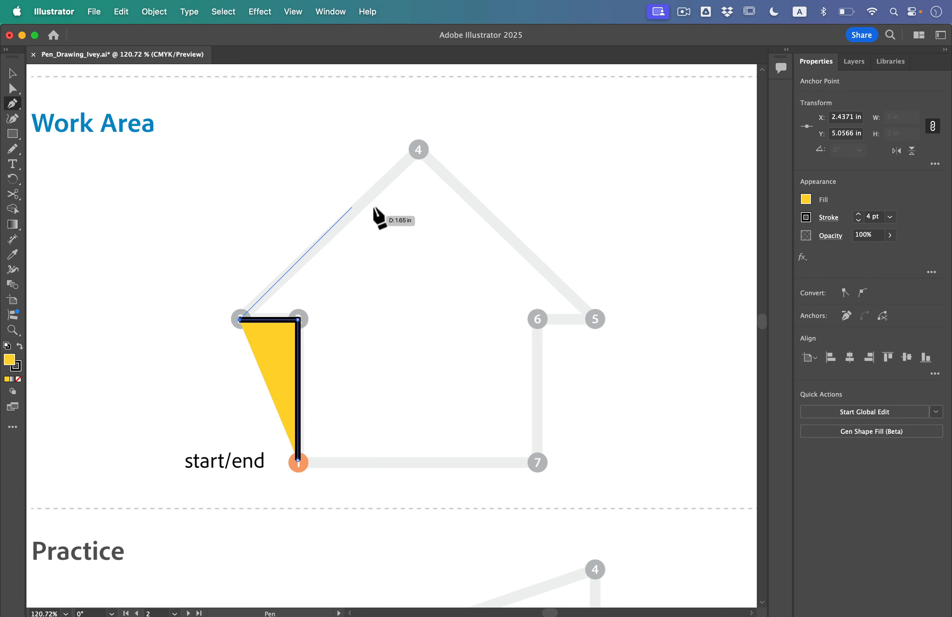
{"action": "left_click", "coordinate": [416, 144]}
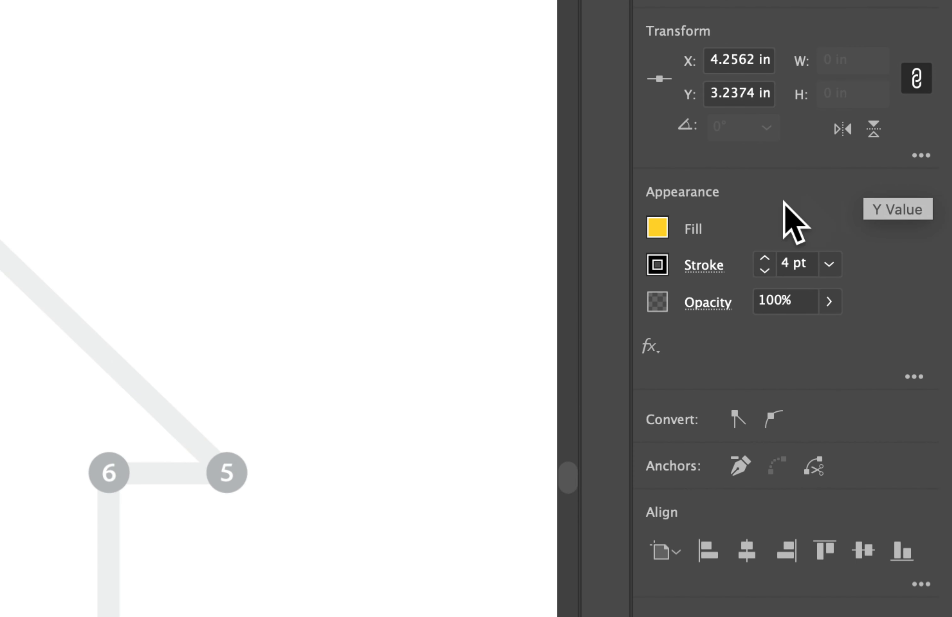
Step: Set the unfinished house path's fill to None
{"action": "left_click", "coordinate": [657, 228]}
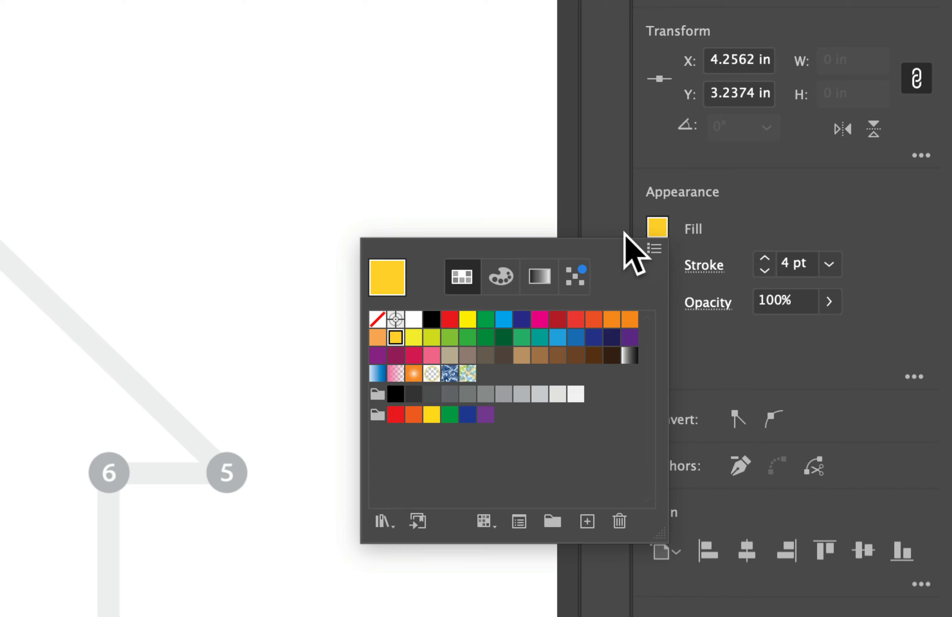
{"action": "left_click", "coordinate": [377, 319]}
{"action": "left_click", "coordinate": [739, 191]}
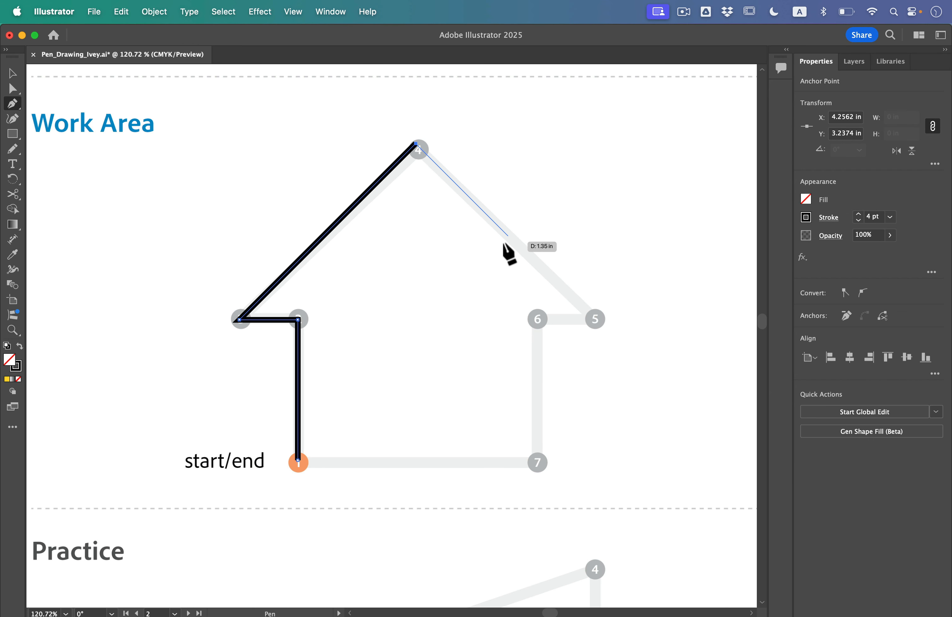
Step: Continue the Work Area house path through points 5, 6 and 7, and close it at point 1
{"action": "left_click", "coordinate": [594, 319]}
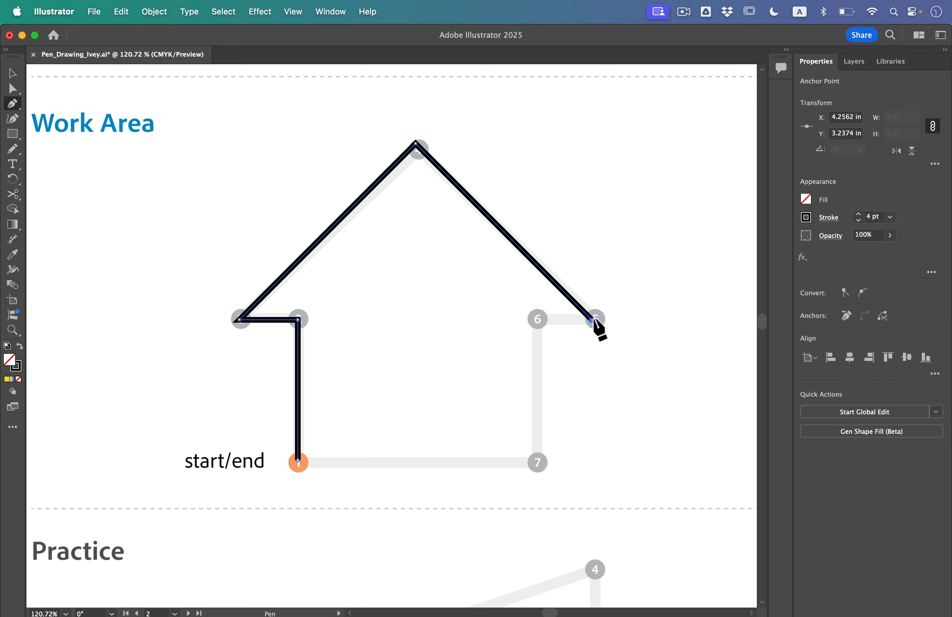
{"action": "left_click", "coordinate": [536, 320]}
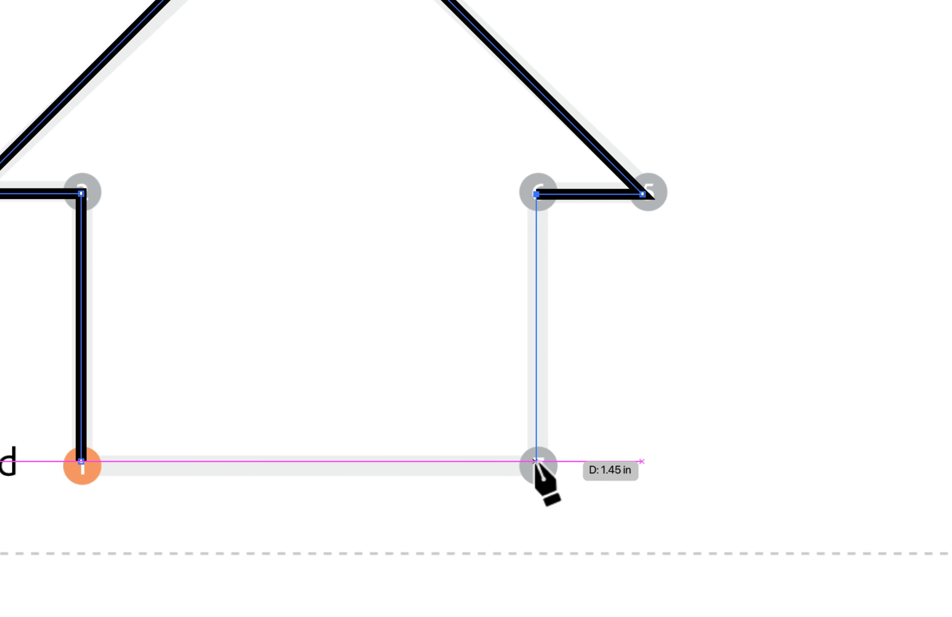
{"action": "left_click", "coordinate": [534, 461]}
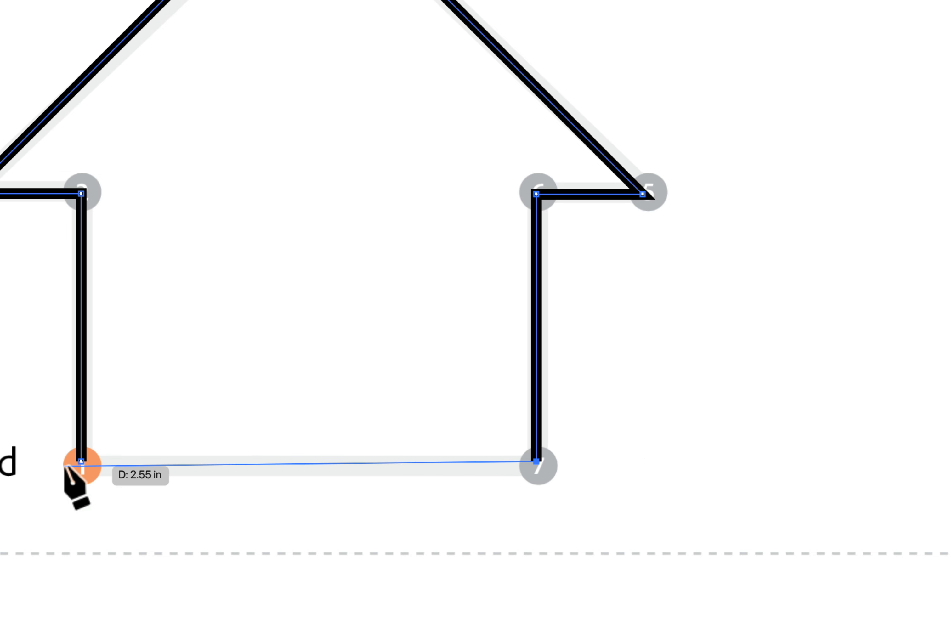
{"action": "left_click", "coordinate": [80, 461]}
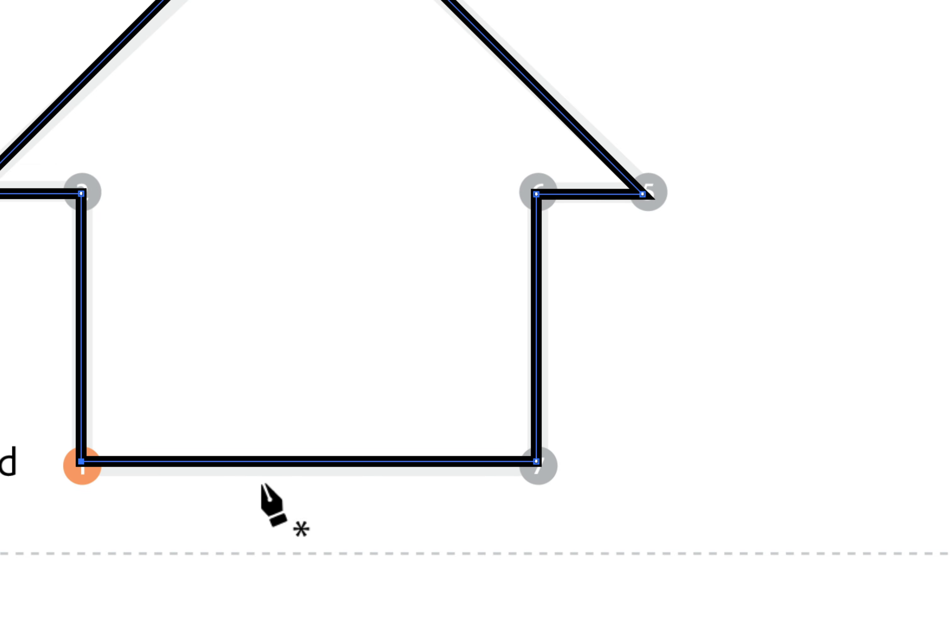
Step: Draw the Practice house outline on artboard 2 with straight Pen tool segments through template points 1 to 5
{"action": "scroll", "coordinate": [412, 453], "scroll_direction": "down", "scroll_amount": 10}
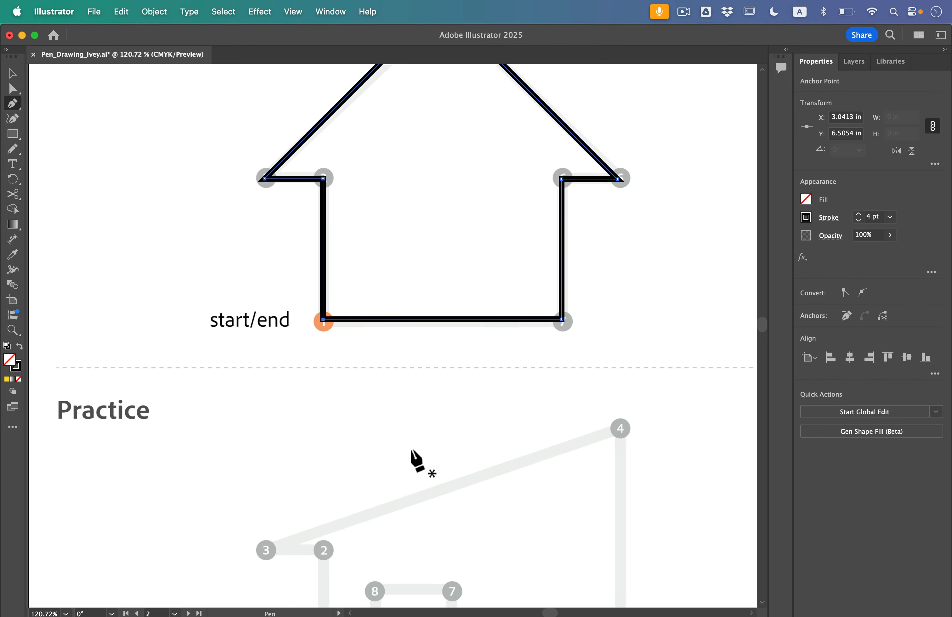
{"action": "scroll", "coordinate": [412, 450], "scroll_direction": "down", "scroll_amount": 3}
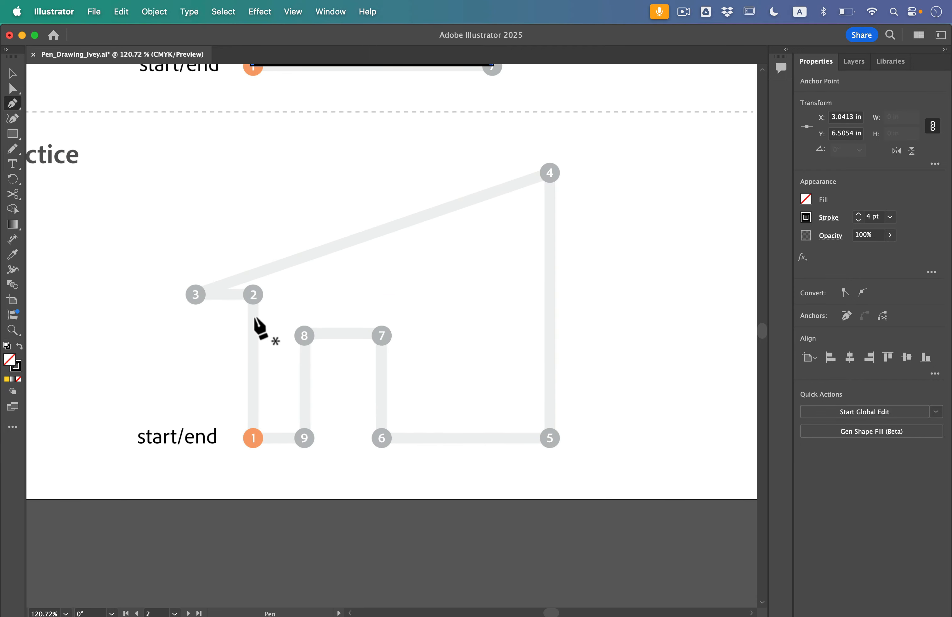
{"action": "left_click", "coordinate": [253, 437]}
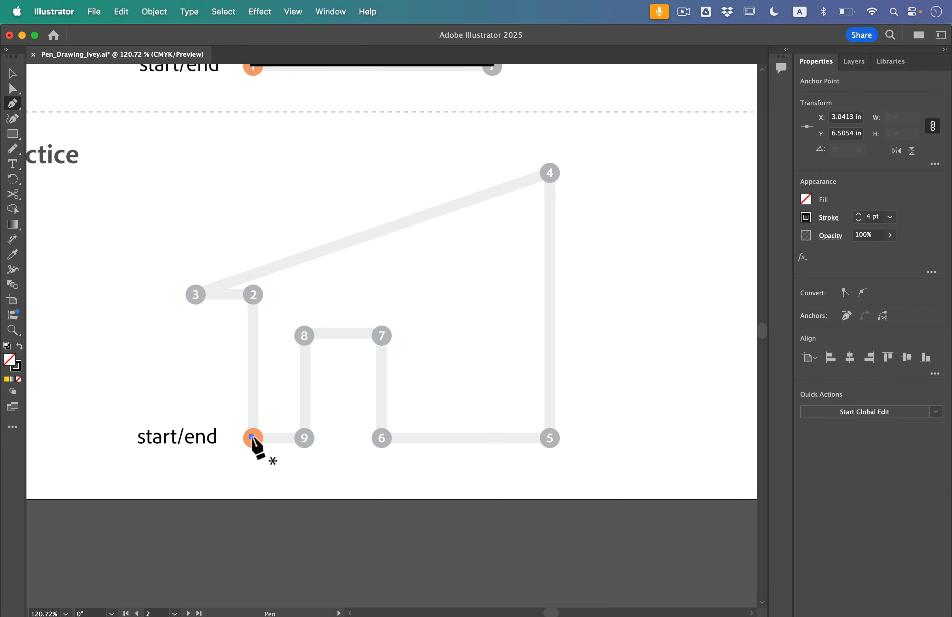
{"action": "left_click", "coordinate": [252, 294]}
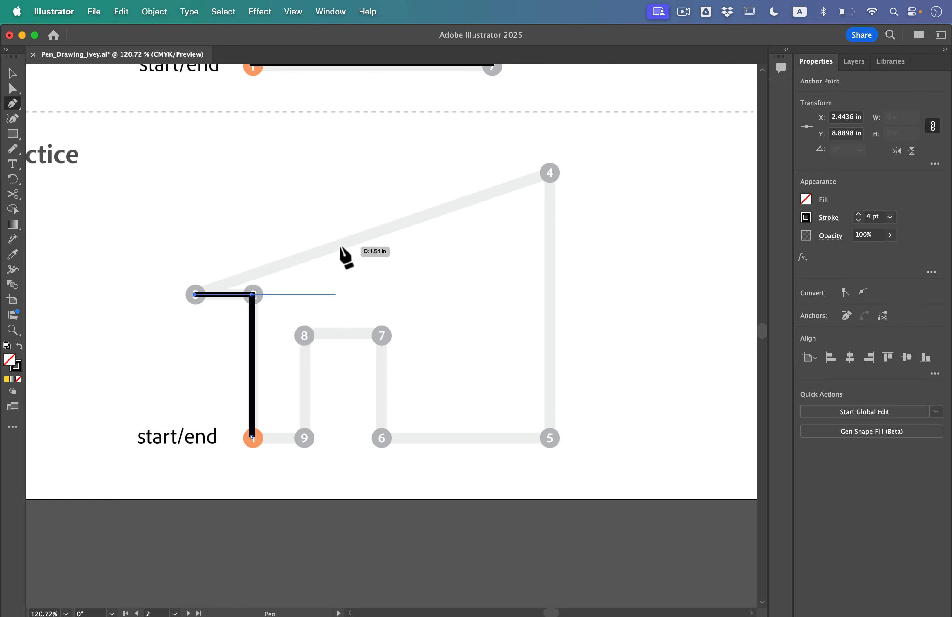
{"action": "left_click", "coordinate": [549, 173]}
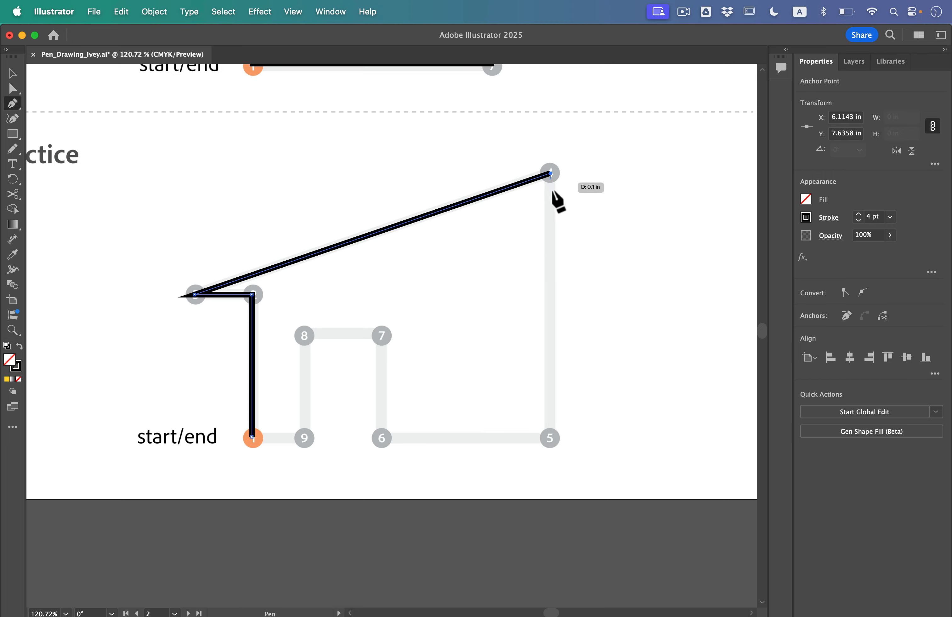
{"action": "left_click", "coordinate": [549, 437]}
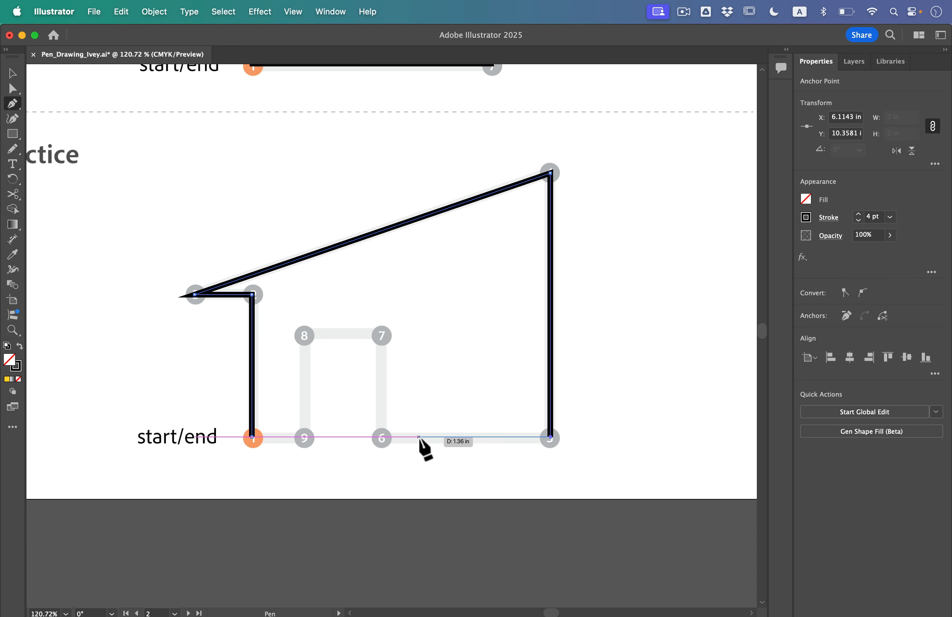
Step: Continue the Practice house path through points 6, 7, 8 and 9 around the doorway, and close it at point 1
{"action": "scroll", "coordinate": [420, 438], "scroll_direction": "down", "scroll_amount": 5}
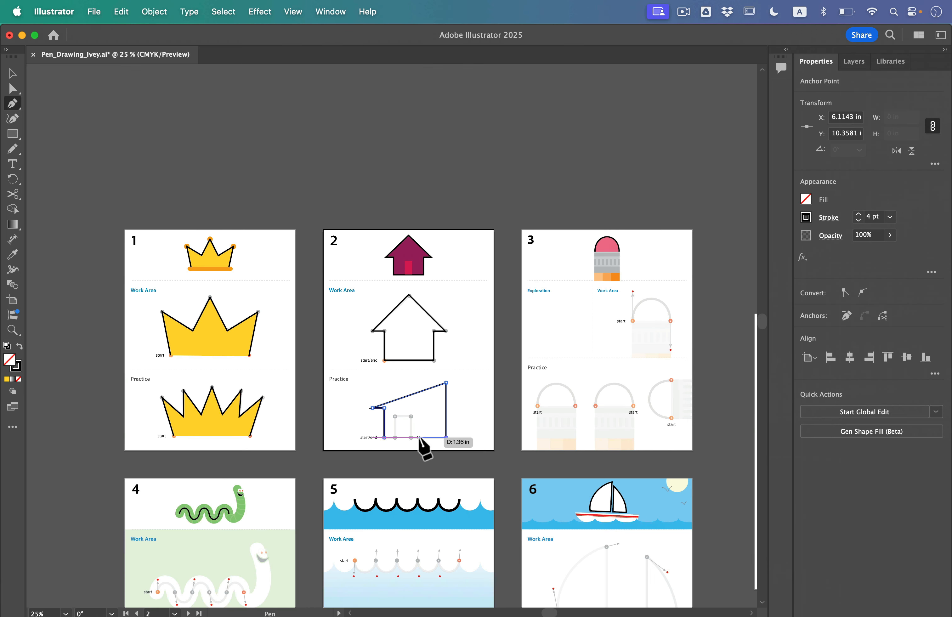
{"action": "scroll", "coordinate": [419, 438], "scroll_direction": "up", "scroll_amount": 5}
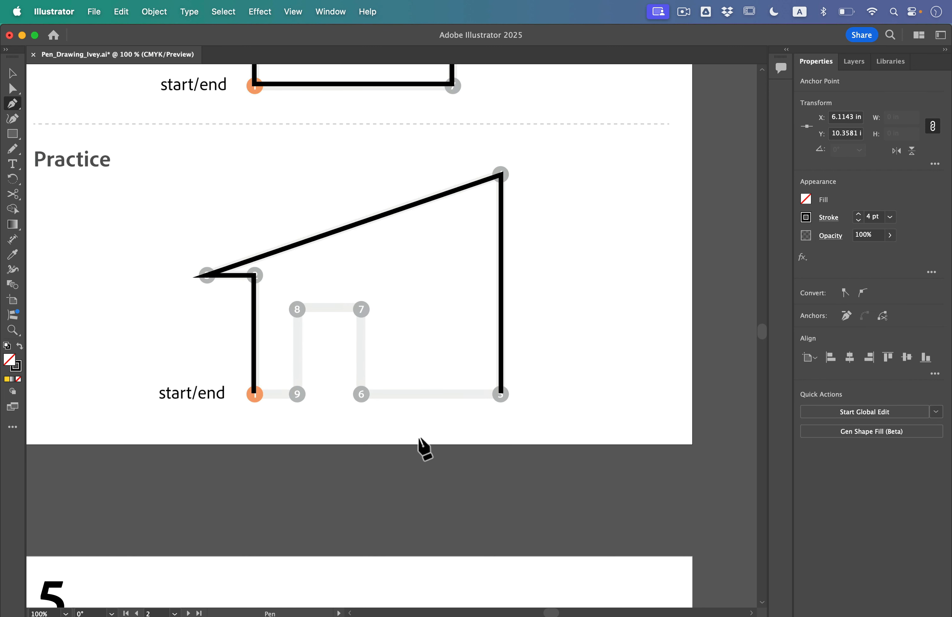
{"action": "scroll", "coordinate": [419, 438], "scroll_direction": "up", "scroll_amount": 3}
{"action": "scroll", "coordinate": [418, 440], "scroll_direction": "left", "scroll_amount": 5}
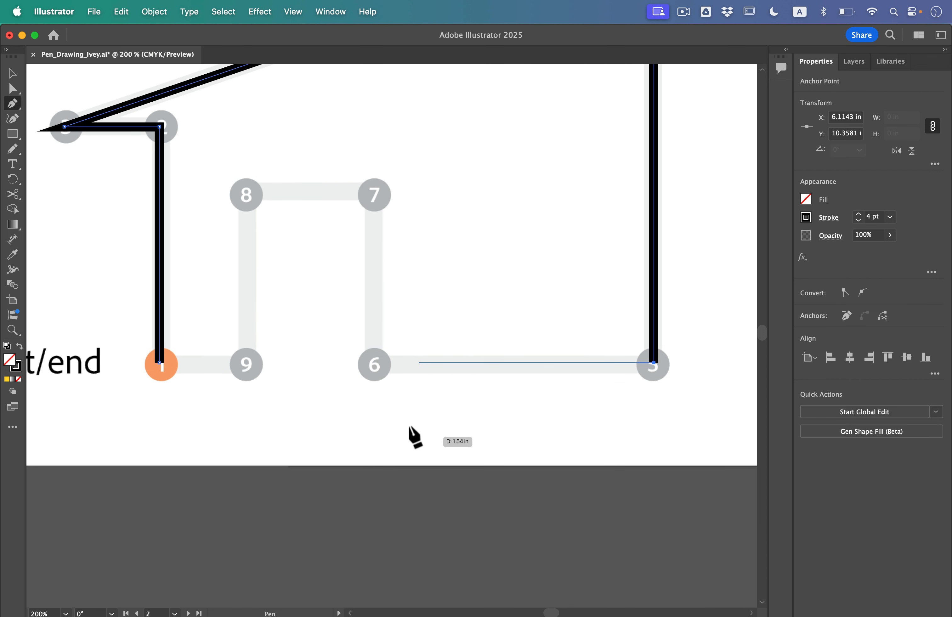
{"action": "left_click", "coordinate": [373, 363]}
{"action": "left_click", "coordinate": [373, 193]}
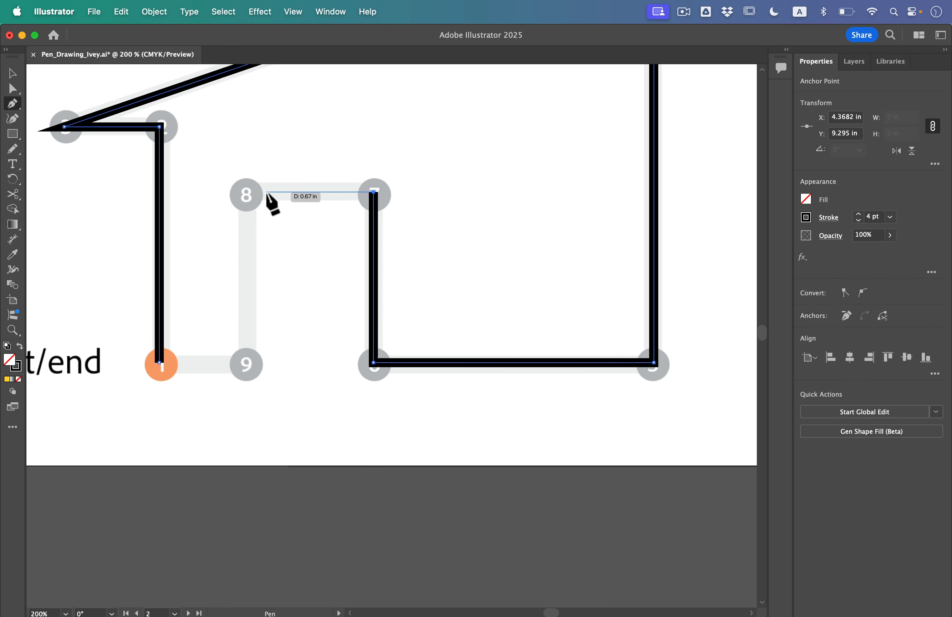
{"action": "left_click", "coordinate": [246, 192]}
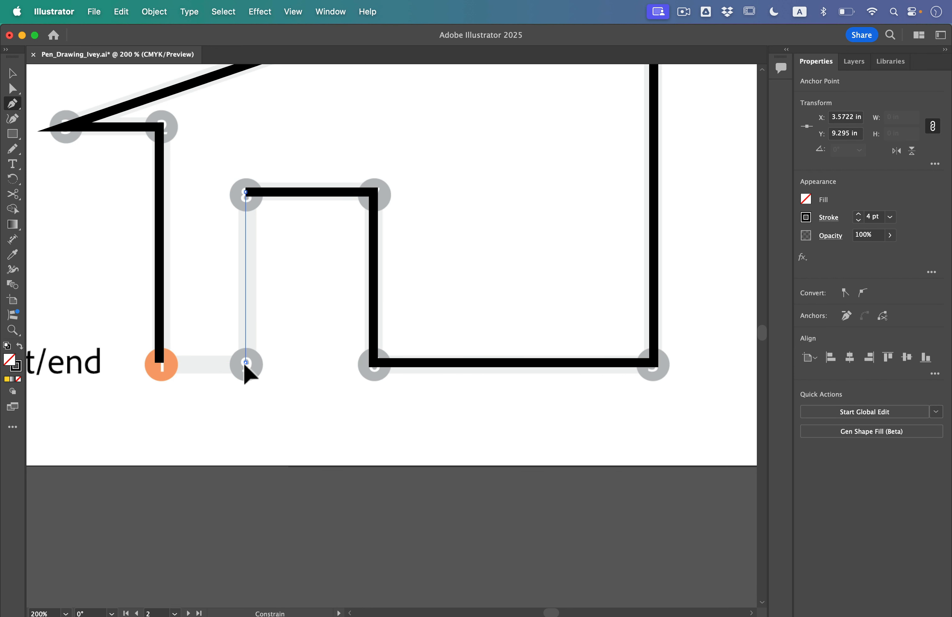
{"action": "left_click", "coordinate": [245, 363]}
{"action": "left_click", "coordinate": [160, 363]}
Step: Deselect the finished Practice house path and go to artboard 3
{"action": "scroll", "coordinate": [259, 361], "scroll_direction": "down", "scroll_amount": 5}
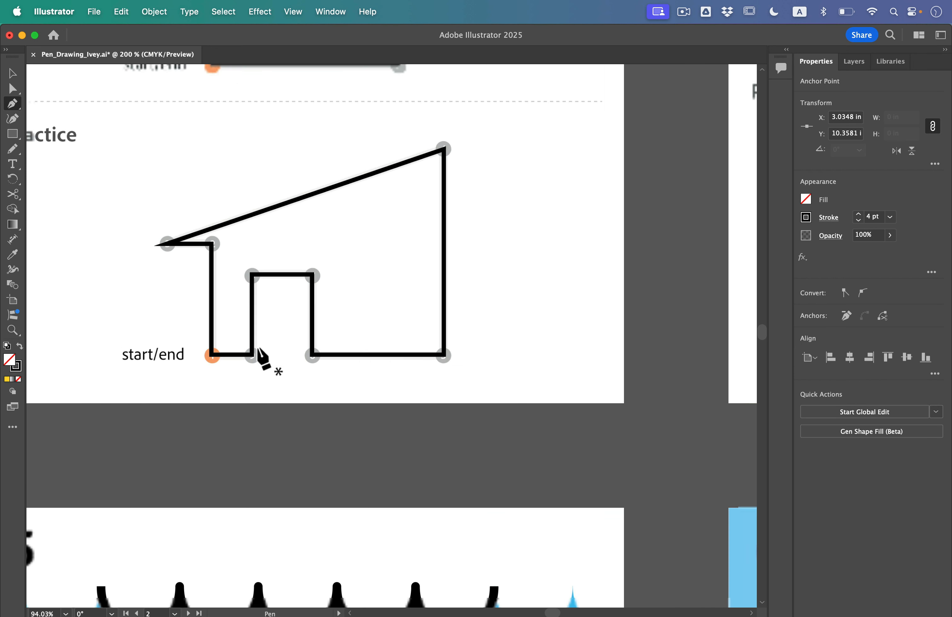
{"action": "scroll", "coordinate": [263, 359], "scroll_direction": "up", "scroll_amount": 5}
{"action": "scroll", "coordinate": [263, 358], "scroll_direction": "left", "scroll_amount": 3}
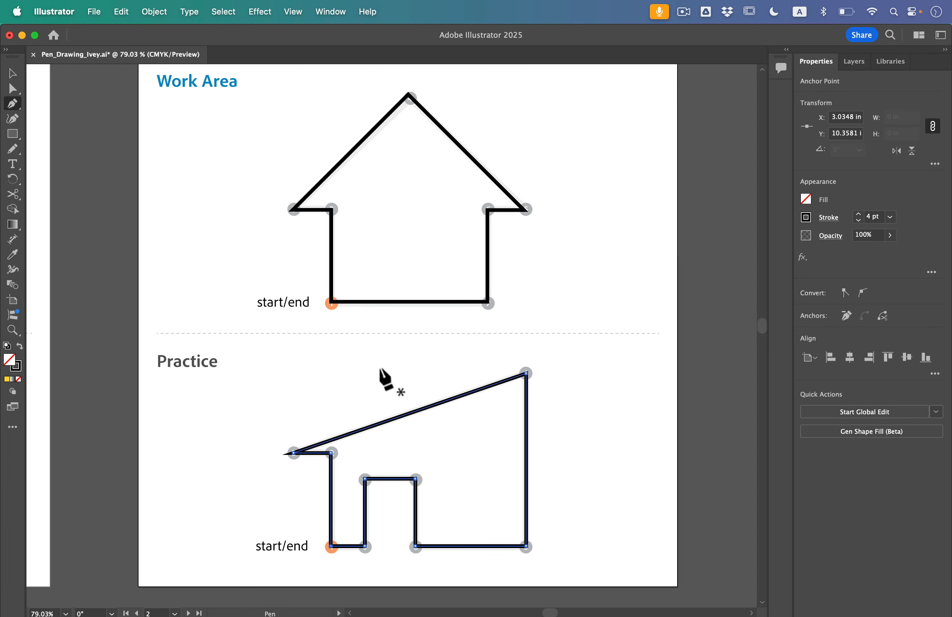
{"action": "left_click", "coordinate": [11, 74]}
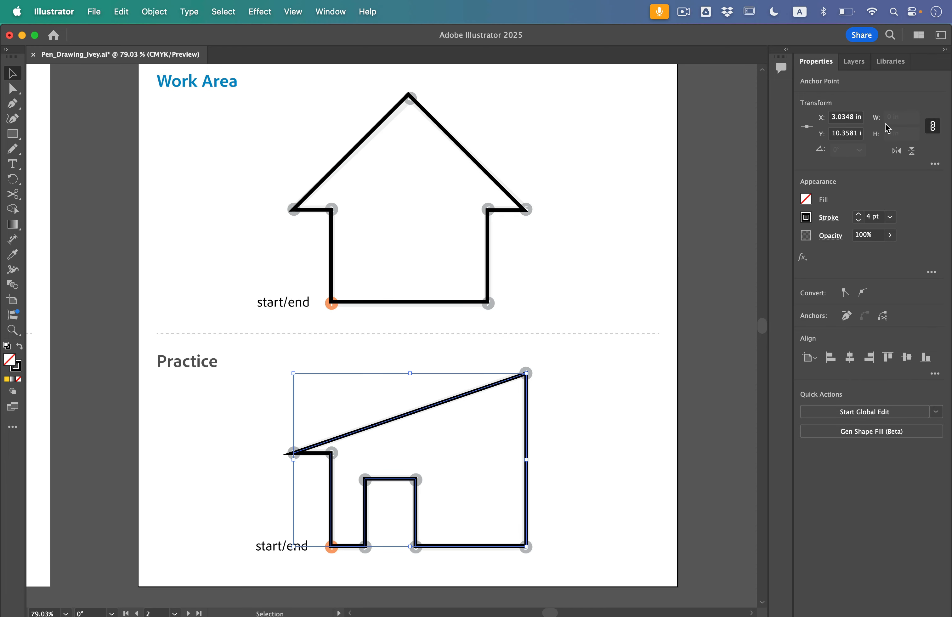
{"action": "left_click", "coordinate": [717, 178]}
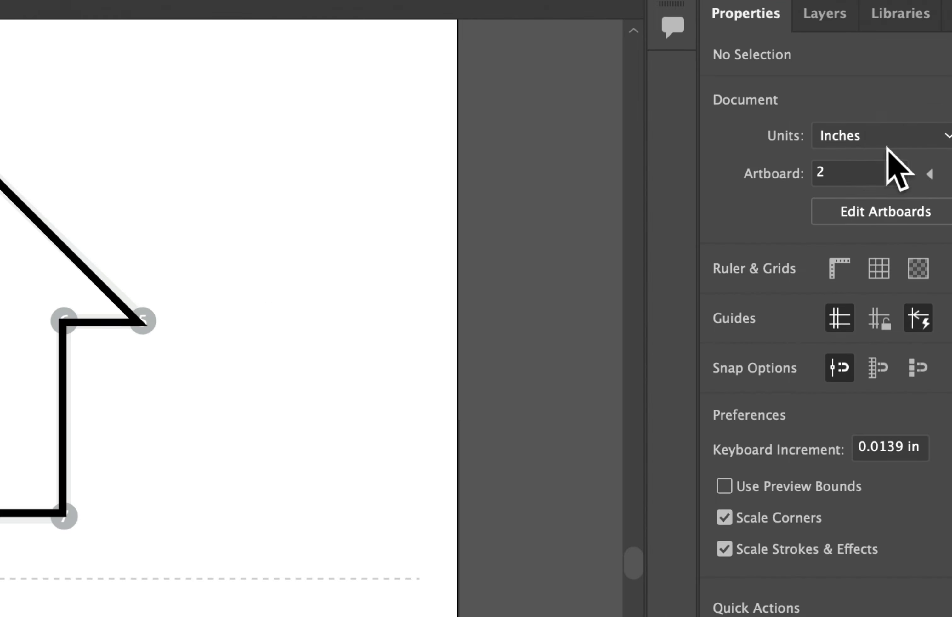
{"action": "left_click", "coordinate": [887, 138]}
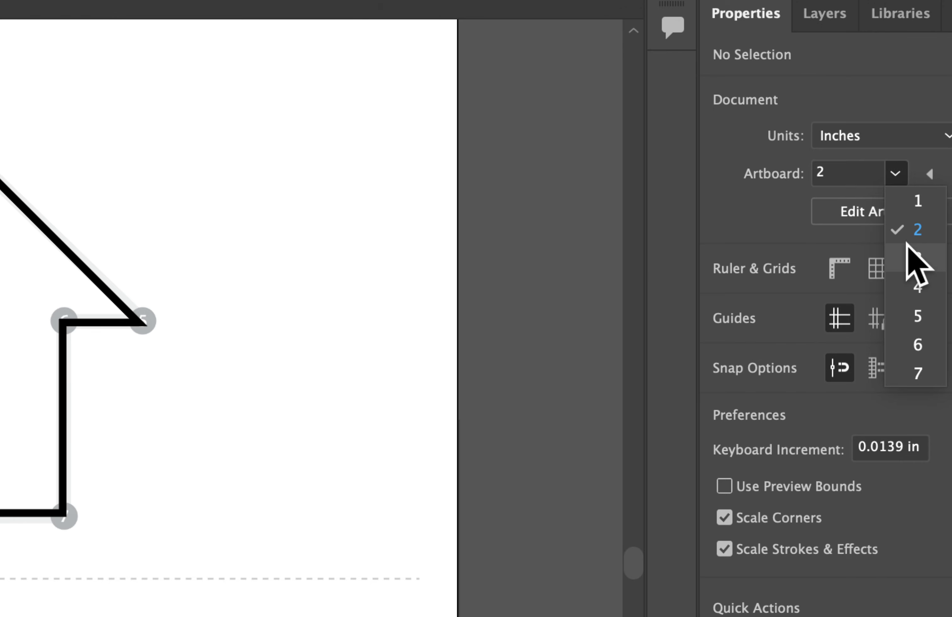
{"action": "left_click", "coordinate": [894, 177]}
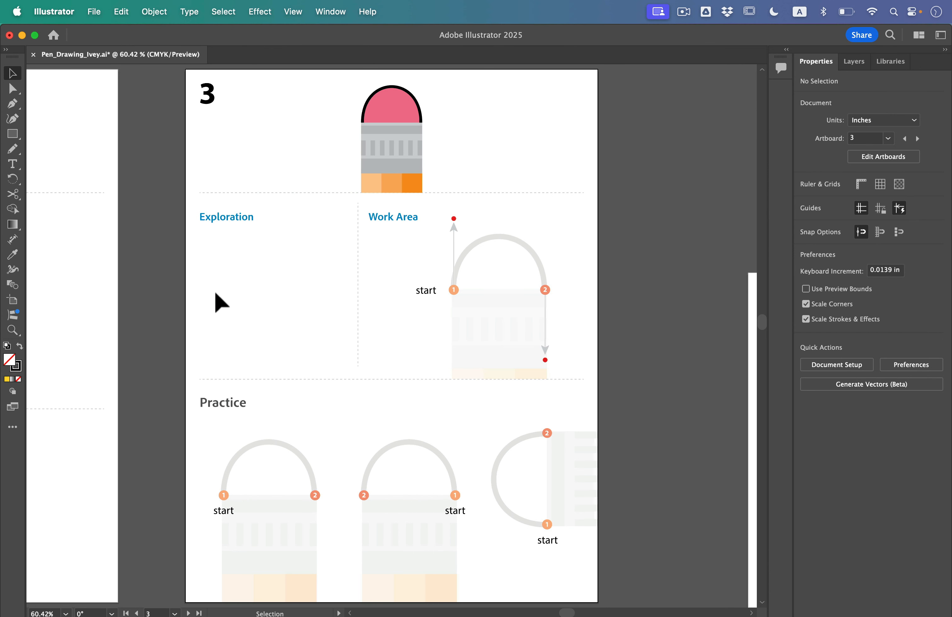
Step: Start a freeform Pen tool path in the Exploration area with two curved segments forming a shallow S-shaped wave
{"action": "scroll", "coordinate": [222, 303], "scroll_direction": "up", "scroll_amount": 5}
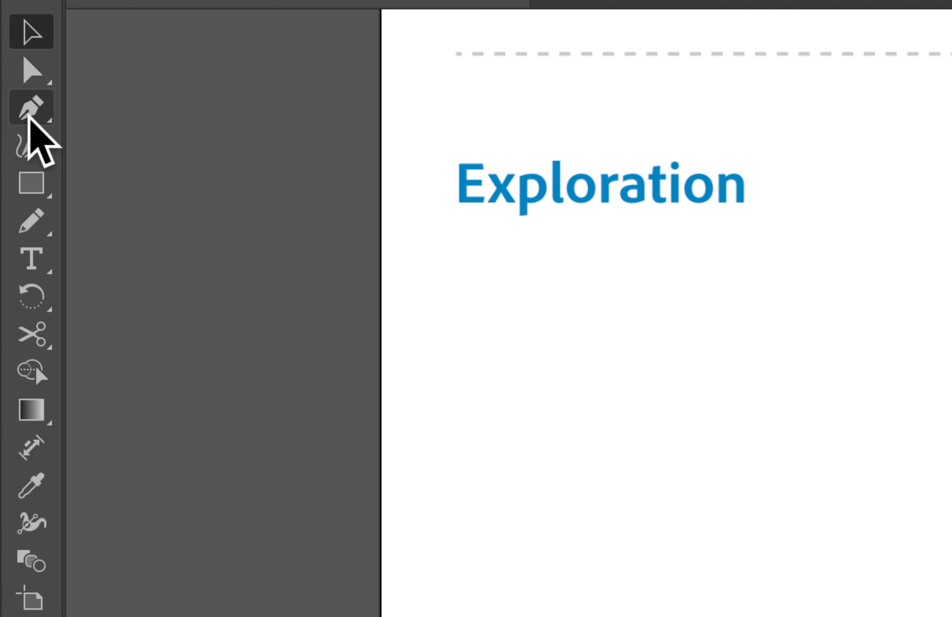
{"action": "left_click", "coordinate": [10, 105]}
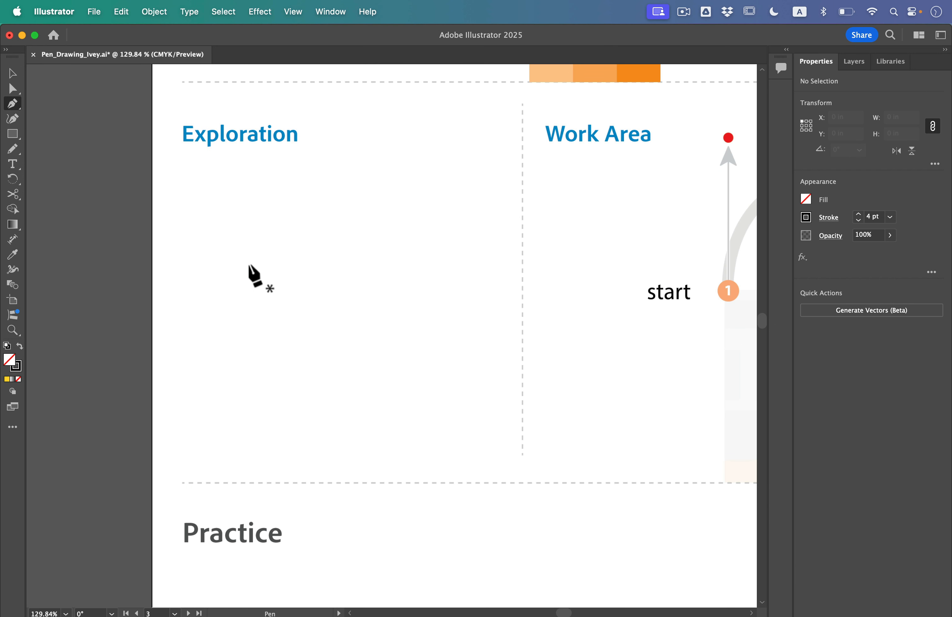
{"action": "left_click", "coordinate": [233, 300]}
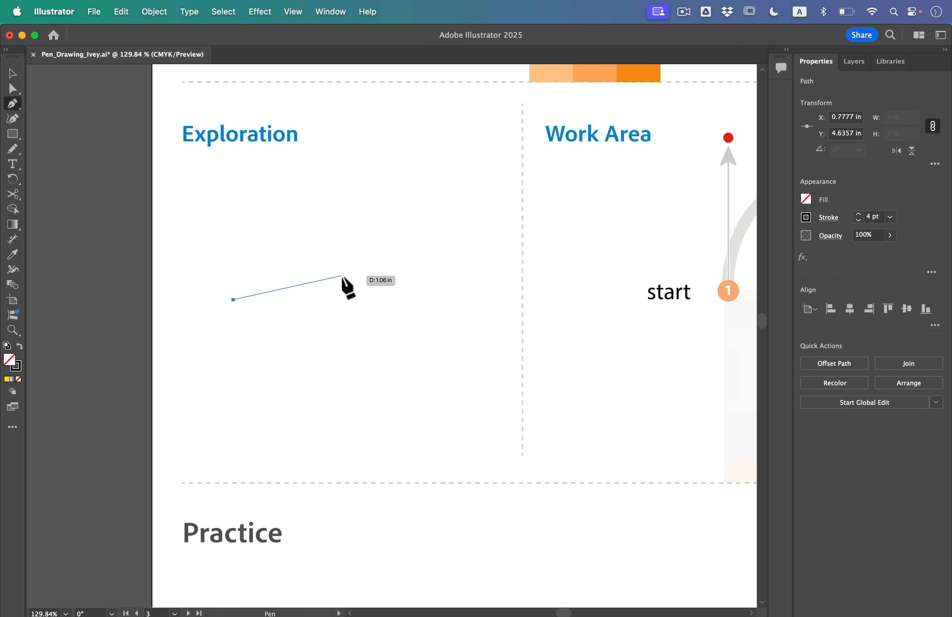
{"action": "mouse_move", "coordinate": [328, 264]}
{"action": "left_mouse_down"}
{"action": "mouse_move", "coordinate": [377, 306]}
{"action": "mouse_move", "coordinate": [400, 298]}
{"action": "mouse_move", "coordinate": [376, 232]}
{"action": "mouse_move", "coordinate": [347, 217]}
{"action": "mouse_move", "coordinate": [394, 258]}
{"action": "mouse_move", "coordinate": [394, 301]}
{"action": "left_mouse_up"}
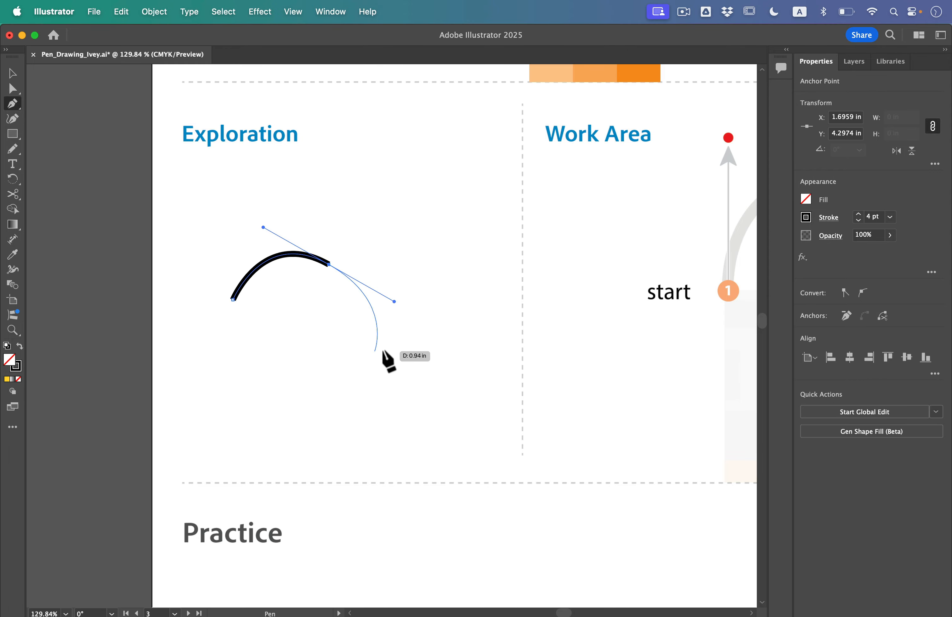
{"action": "left_click", "coordinate": [440, 257]}
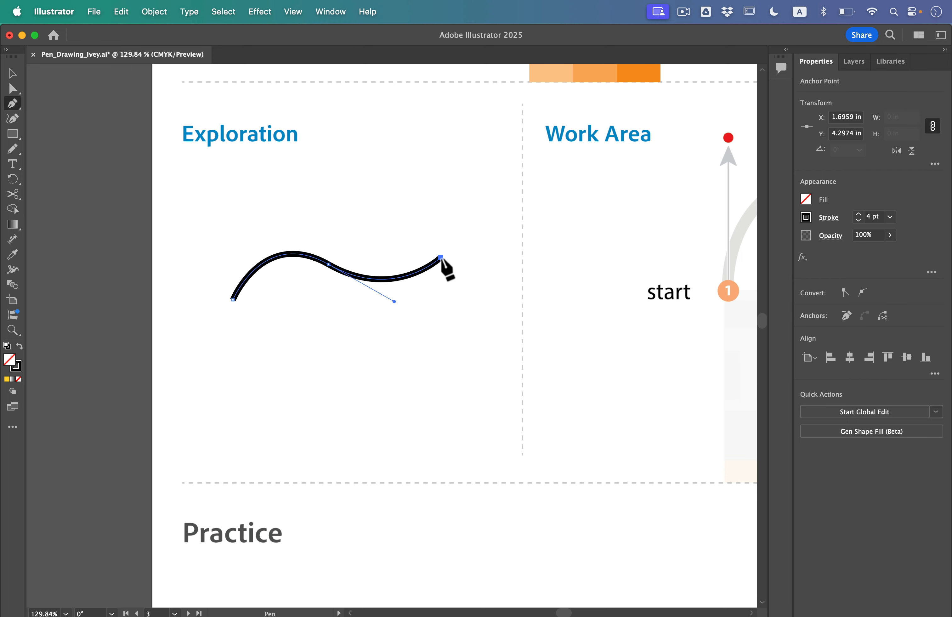
Step: Extend the Exploration path with three straight segments that form a zigzag below the wave's end
{"action": "left_click", "coordinate": [465, 335]}
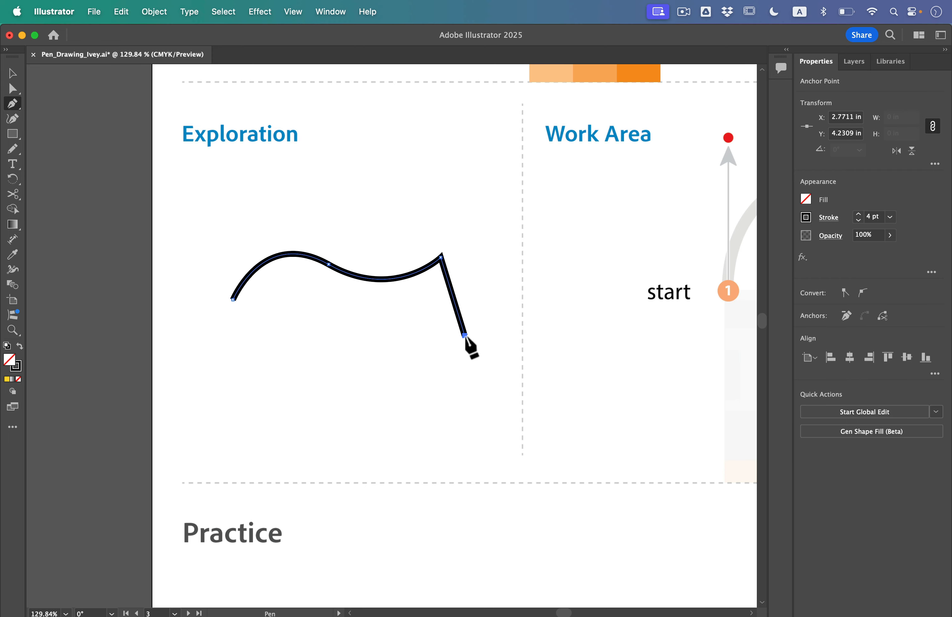
{"action": "left_click", "coordinate": [433, 376]}
{"action": "left_click", "coordinate": [396, 340]}
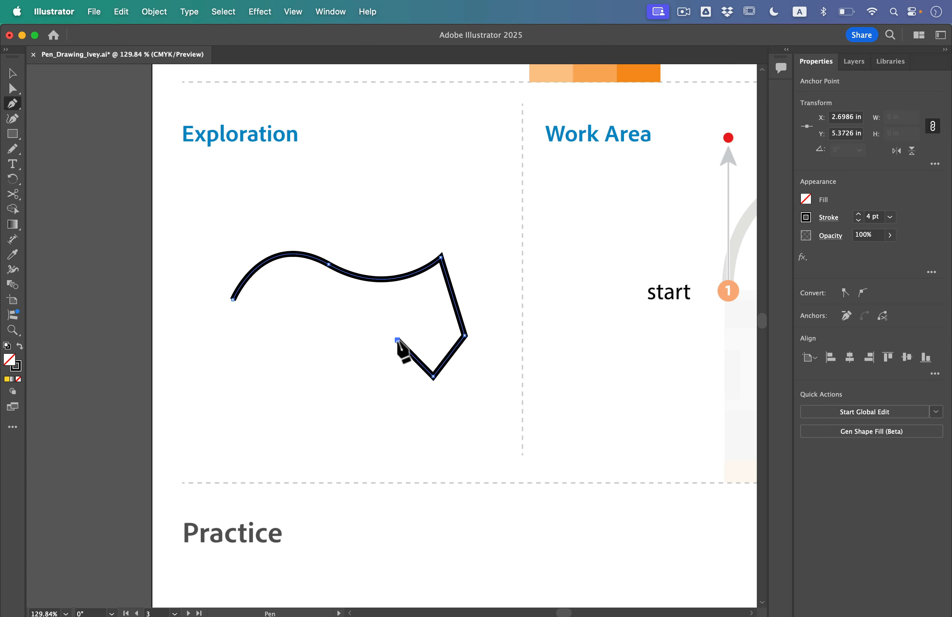
Step: Add three smooth curved points to the Exploration path, close it at its starting anchor, and deselect it
{"action": "left_click_drag", "start_coordinate": [321, 395], "coordinate": [257, 368]}
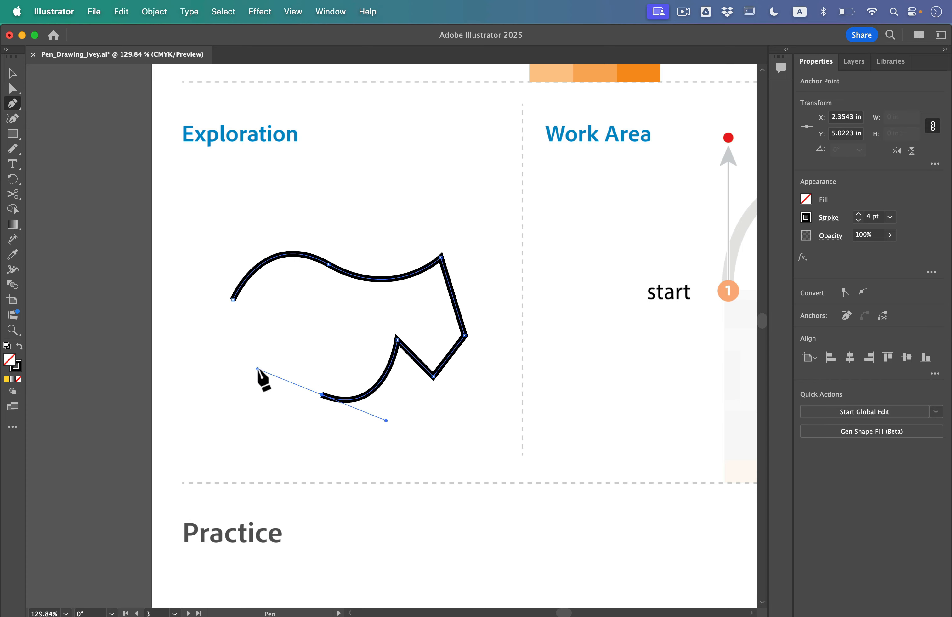
{"action": "left_click_drag", "start_coordinate": [327, 306], "coordinate": [280, 268]}
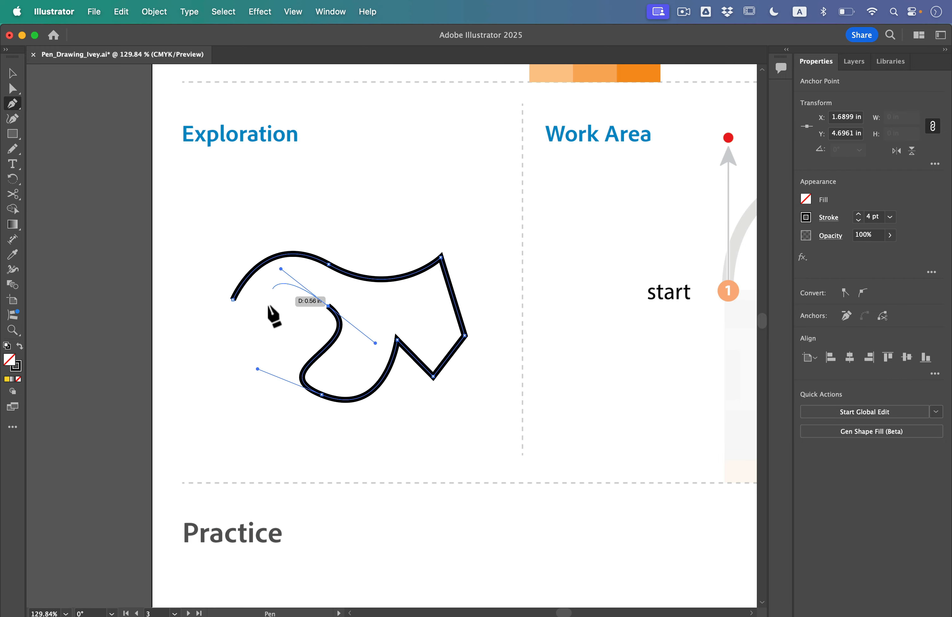
{"action": "left_click_drag", "start_coordinate": [267, 356], "coordinate": [263, 360]}
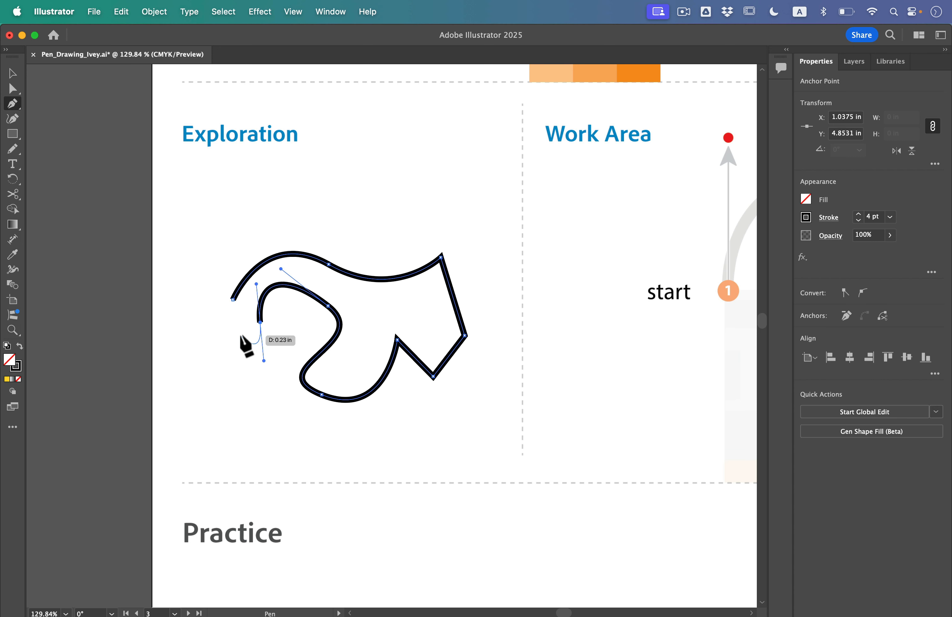
{"action": "left_click", "coordinate": [232, 299]}
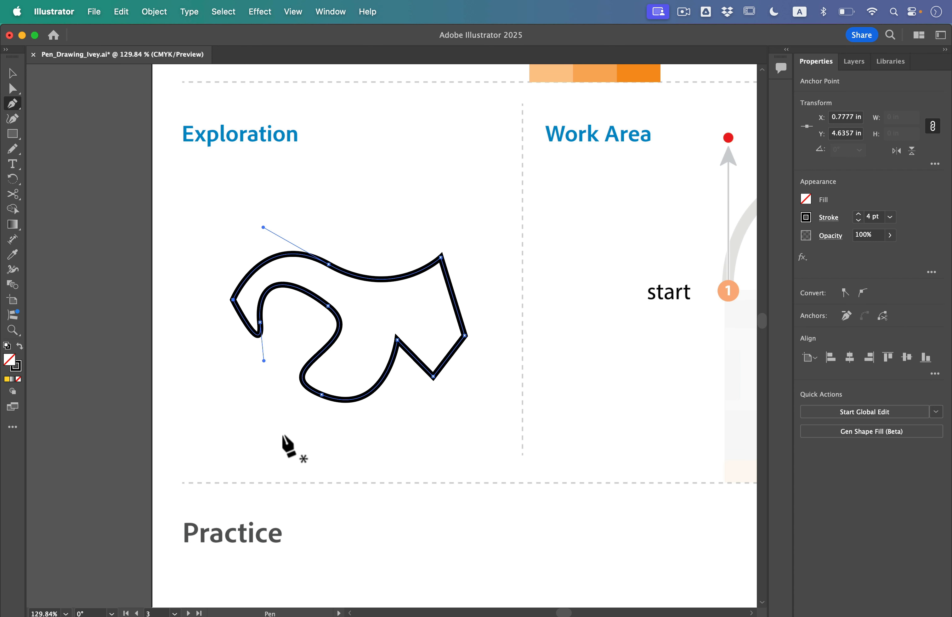
{"action": "left_click", "coordinate": [256, 425], "text": "super"}
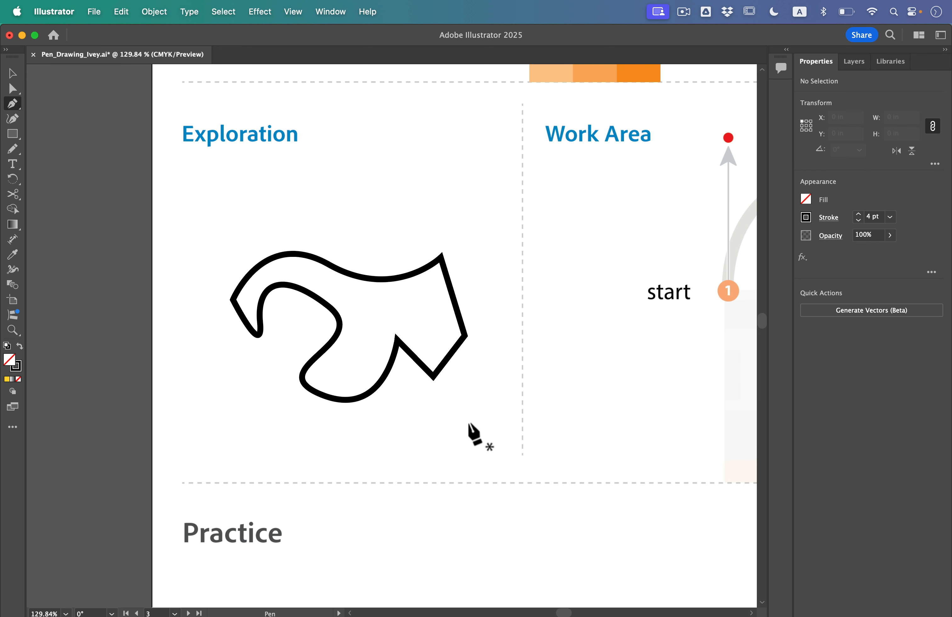
Step: Draw the Work Area eraser arch from point 1 to point 2 with vertical direction handles reaching the red dots, and deselect it
{"action": "scroll", "coordinate": [468, 424], "scroll_direction": "right", "scroll_amount": 10}
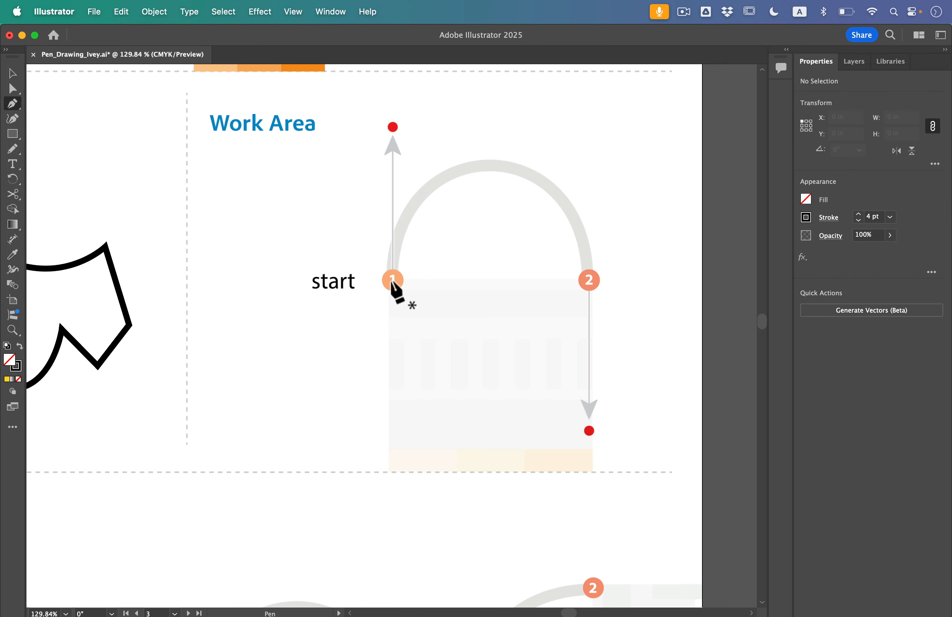
{"action": "left_click_drag", "start_coordinate": [390, 240], "coordinate": [390, 158]}
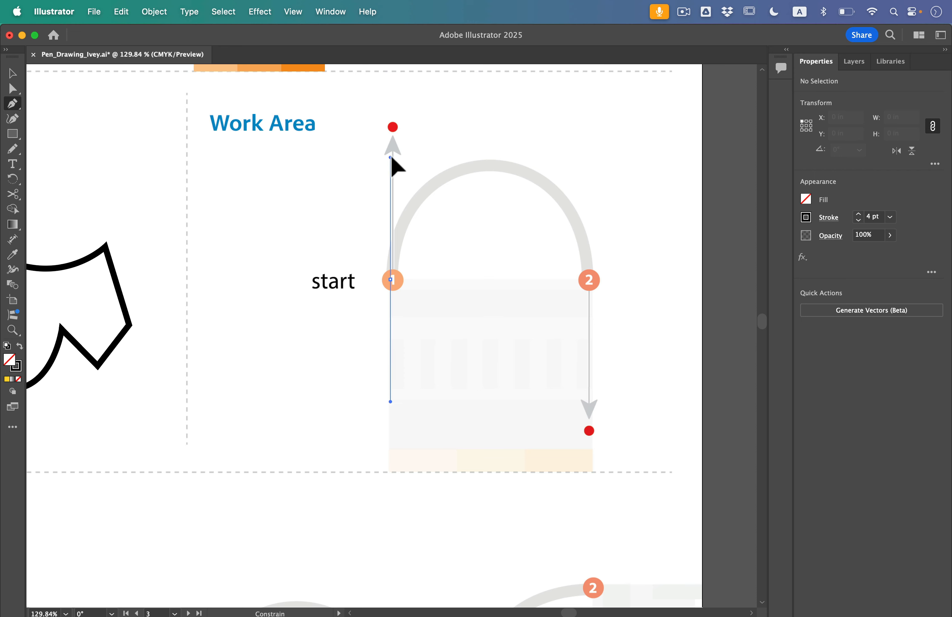
{"action": "left_click", "coordinate": [391, 127]}
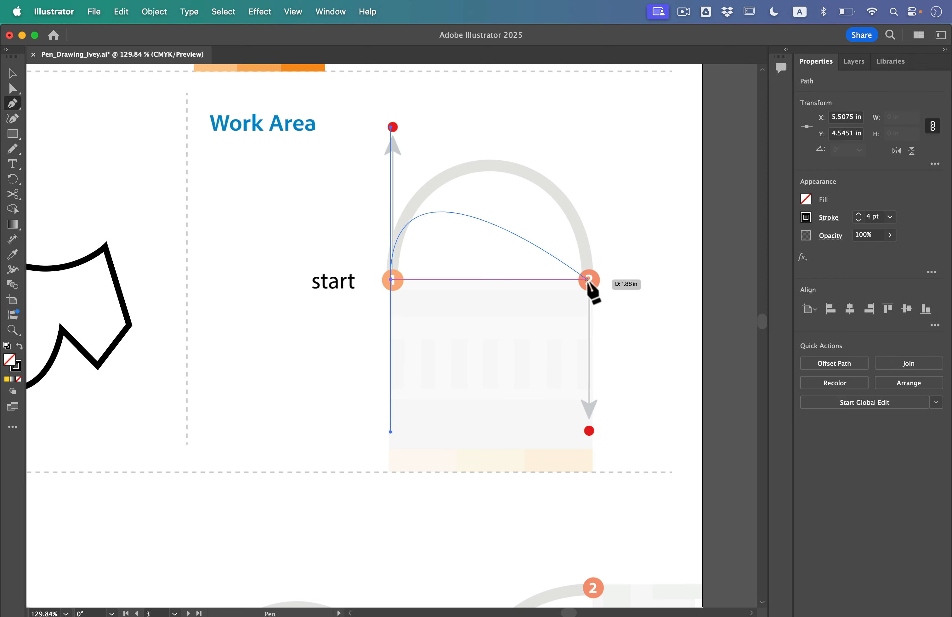
{"action": "left_click_drag", "start_coordinate": [586, 279], "coordinate": [588, 431]}
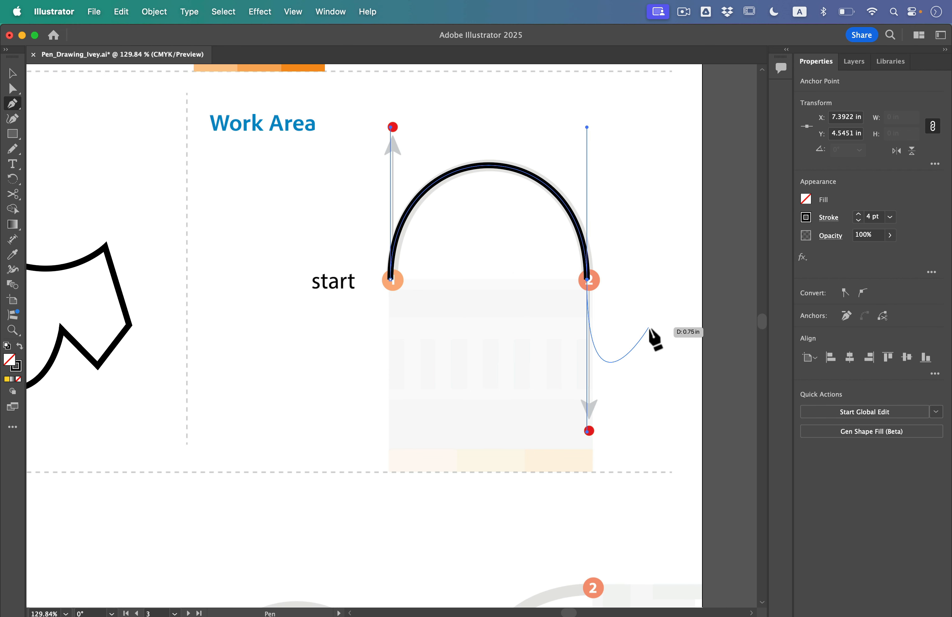
{"action": "key", "text": "super"}
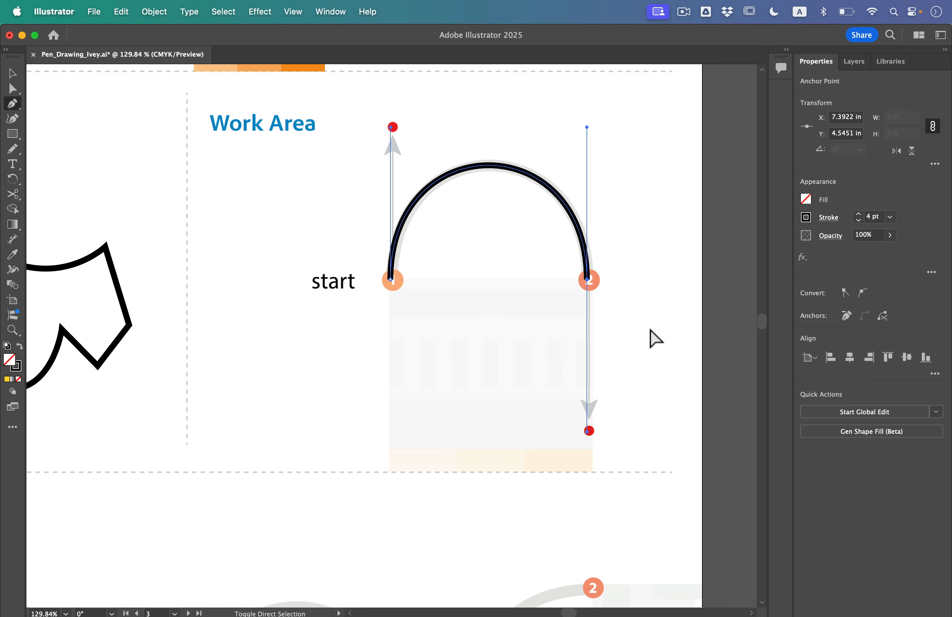
{"action": "left_click", "coordinate": [650, 330], "text": "super"}
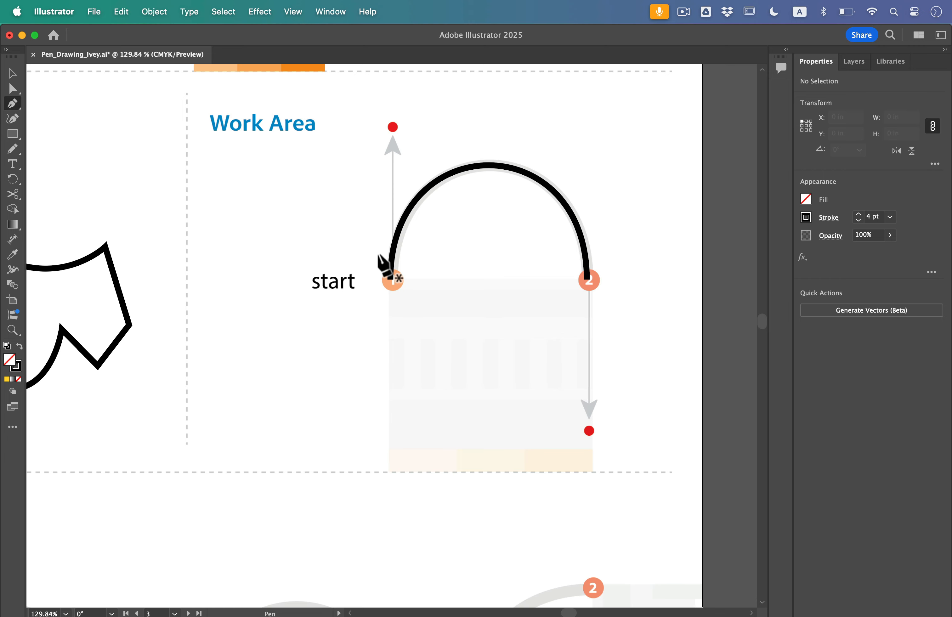
Step: Trace the first Practice eraser arch from point 1 to point 2 as one curved segment with vertical direction handles, and deselect it
{"action": "scroll", "coordinate": [384, 265], "scroll_direction": "down", "scroll_amount": 4}
{"action": "scroll", "coordinate": [384, 264], "scroll_direction": "left", "scroll_amount": 4}
{"action": "scroll", "coordinate": [385, 266], "scroll_direction": "down", "scroll_amount": 6}
{"action": "scroll", "coordinate": [385, 265], "scroll_direction": "left", "scroll_amount": 4}
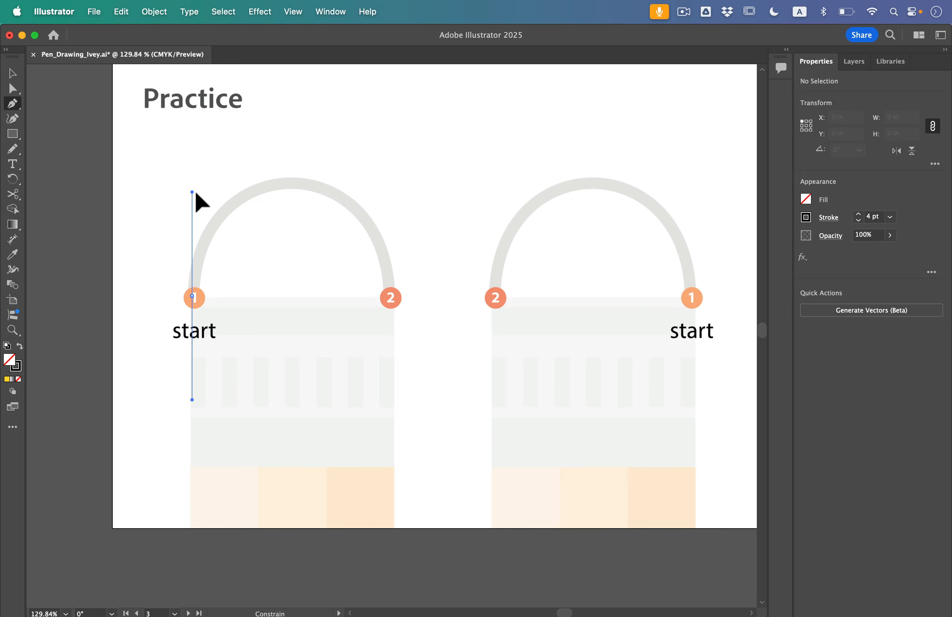
{"action": "left_click_drag", "start_coordinate": [195, 193], "coordinate": [192, 286]}
{"action": "left_click_drag", "start_coordinate": [193, 175], "coordinate": [195, 265]}
{"action": "left_click_drag", "start_coordinate": [193, 176], "coordinate": [192, 176]}
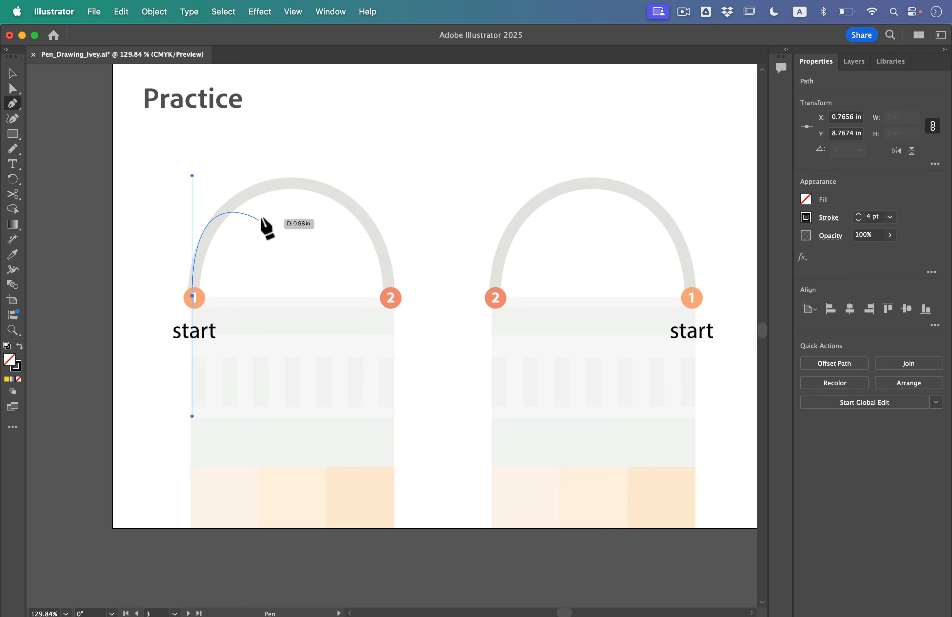
{"action": "left_click", "coordinate": [389, 297]}
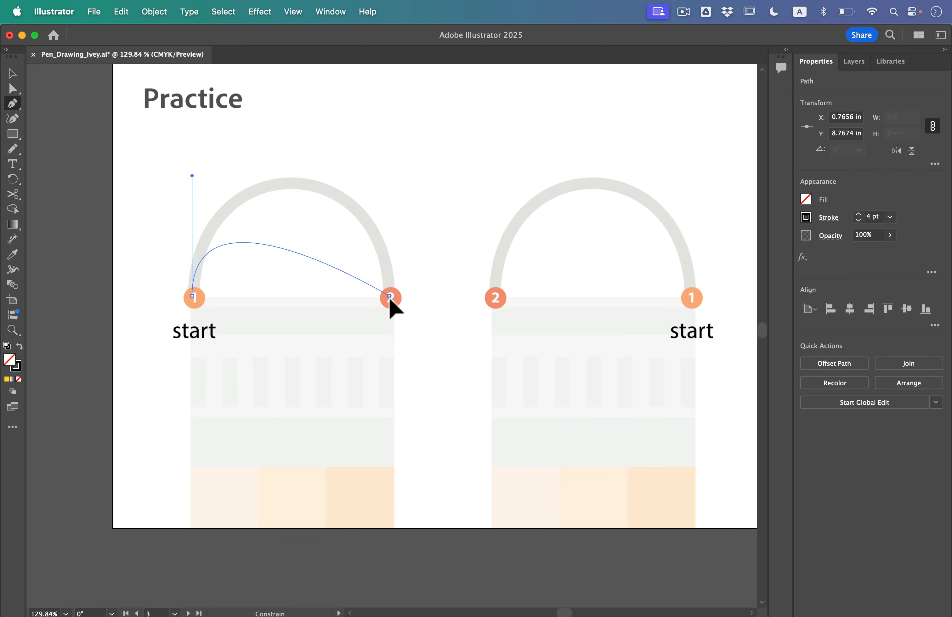
{"action": "mouse_move", "coordinate": [390, 306]}
{"action": "left_mouse_down"}
{"action": "mouse_move", "coordinate": [409, 461]}
{"action": "mouse_move", "coordinate": [408, 444]}
{"action": "left_mouse_up"}
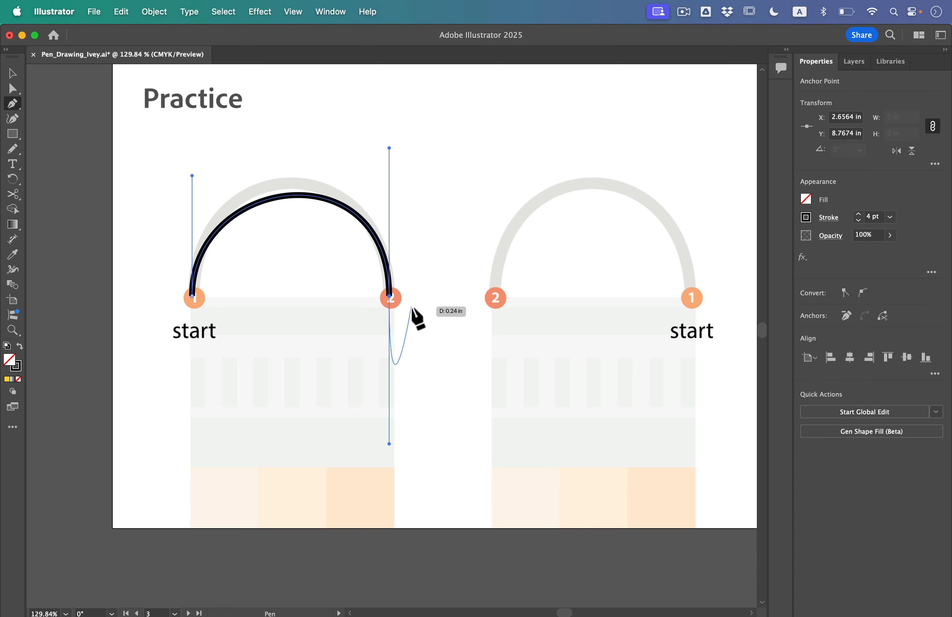
{"action": "key", "text": "super"}
{"action": "left_click", "coordinate": [443, 267], "text": "super"}
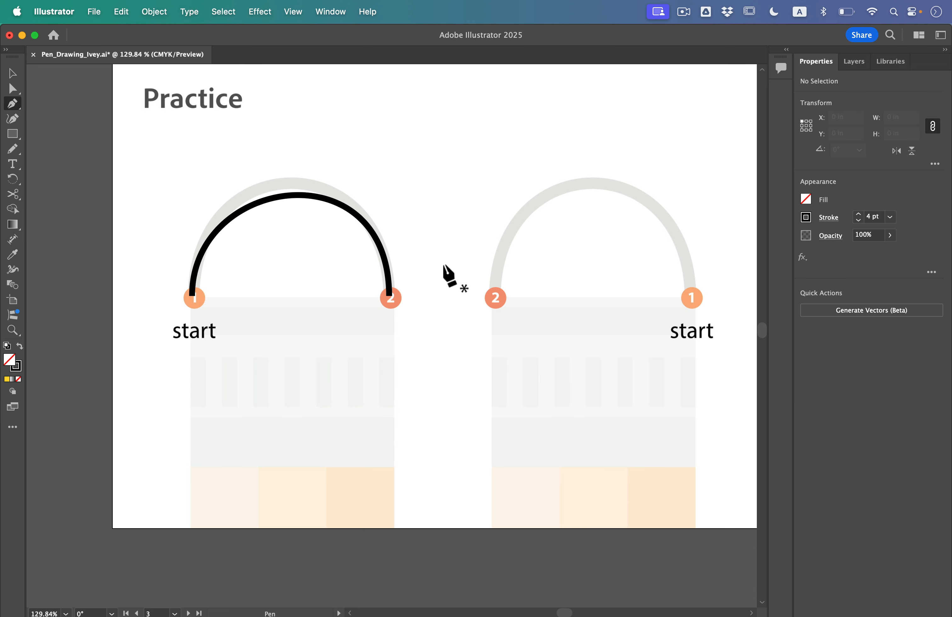
Step: Trace the middle Practice arch from its start at point 1 across to point 2 using vertical handles, and deselect it
{"action": "scroll", "coordinate": [444, 266], "scroll_direction": "right", "scroll_amount": 5}
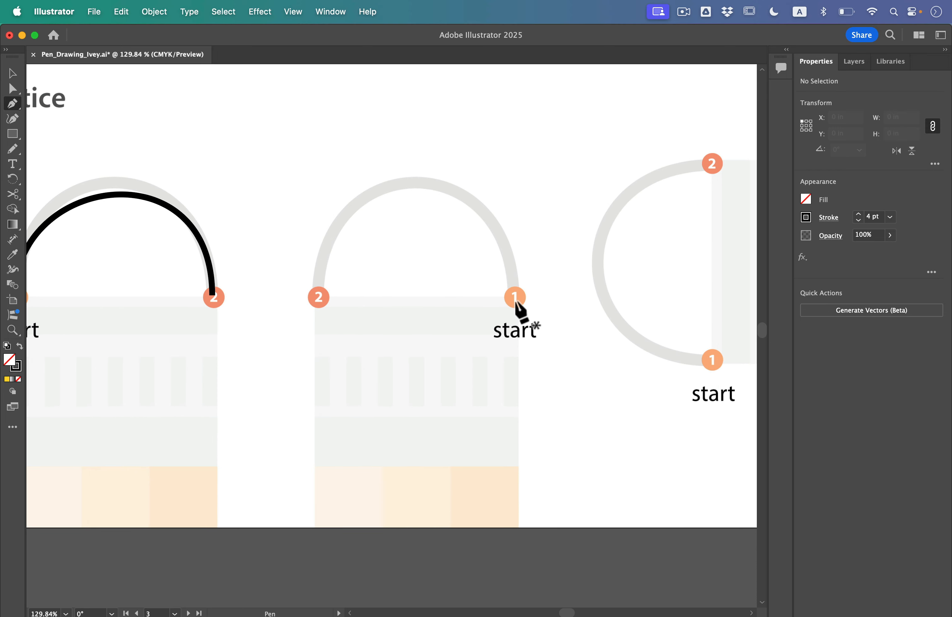
{"action": "left_click_drag", "start_coordinate": [512, 295], "coordinate": [514, 289]}
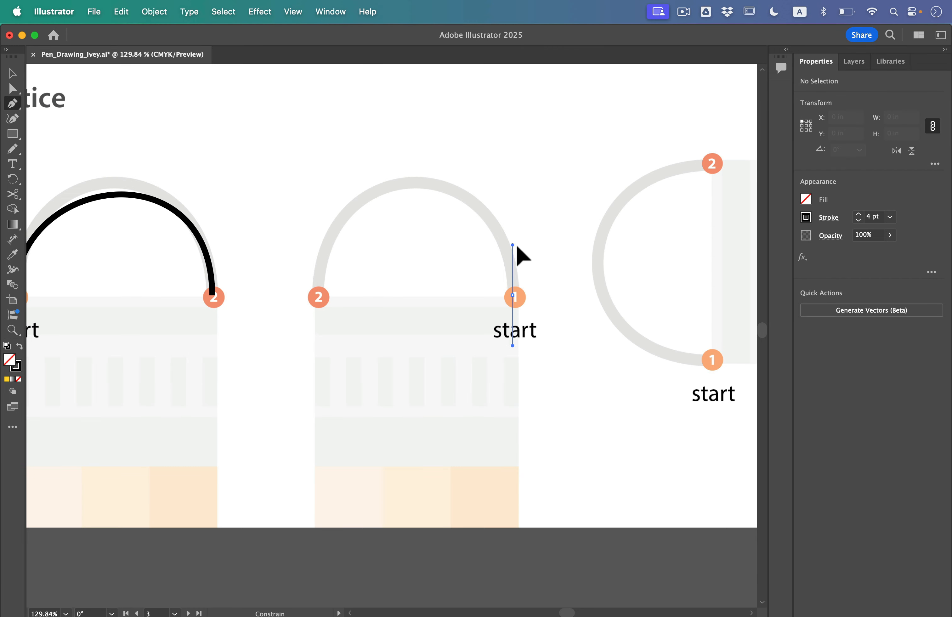
{"action": "left_click_drag", "start_coordinate": [500, 164], "coordinate": [500, 166]}
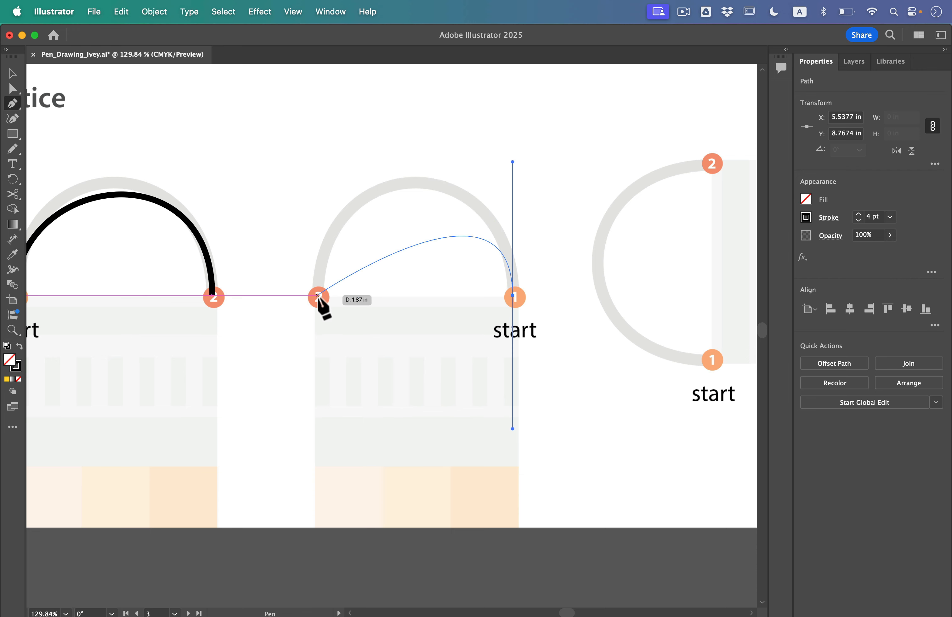
{"action": "mouse_move", "coordinate": [317, 296]}
{"action": "left_mouse_down"}
{"action": "mouse_move", "coordinate": [318, 401]}
{"action": "mouse_move", "coordinate": [306, 453]}
{"action": "left_mouse_up"}
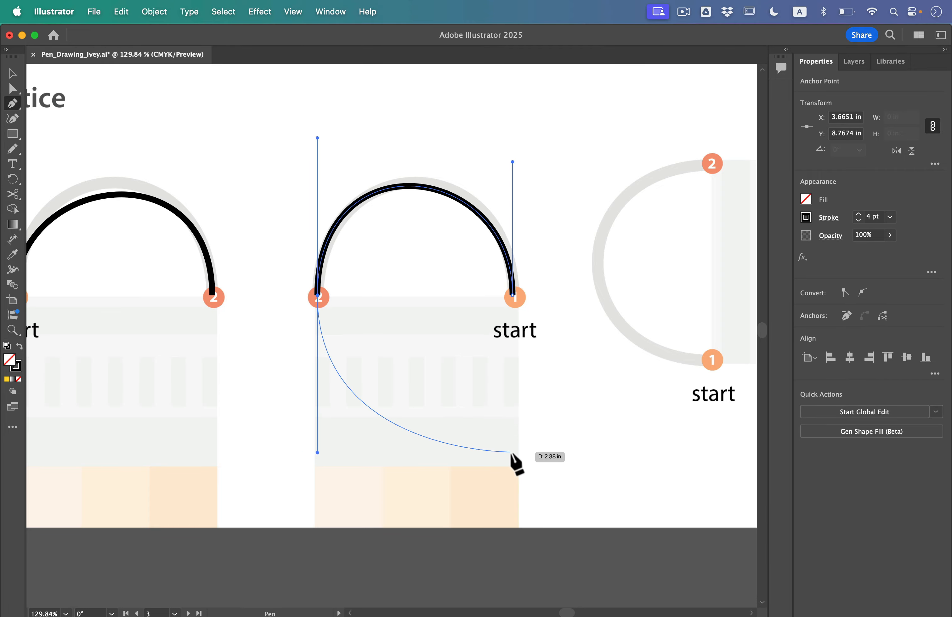
{"action": "key", "text": "super"}
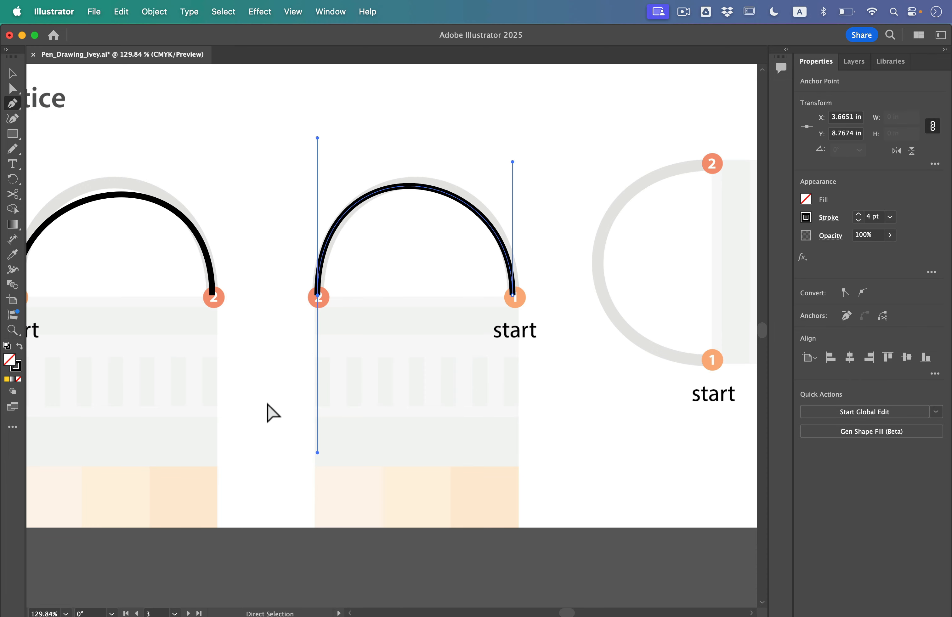
{"action": "left_click", "coordinate": [267, 404], "text": "super"}
Step: Trace the sideways Practice arch from the lower point 1 up to point 2 with horizontal handles, and deselect it
{"action": "scroll", "coordinate": [533, 334], "scroll_direction": "right", "scroll_amount": 10}
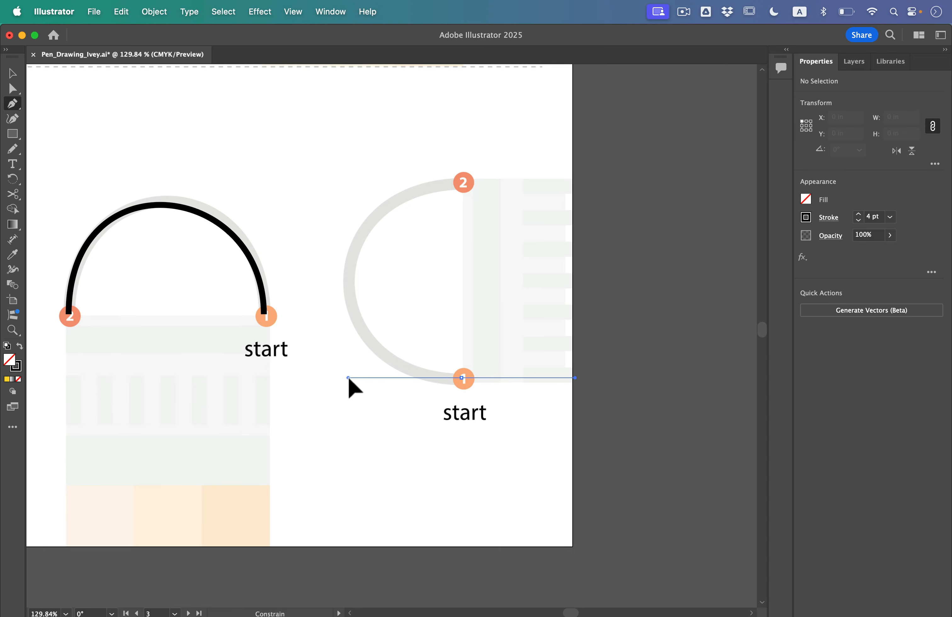
{"action": "left_click_drag", "start_coordinate": [348, 378], "coordinate": [332, 378]}
{"action": "left_click", "coordinate": [461, 183]}
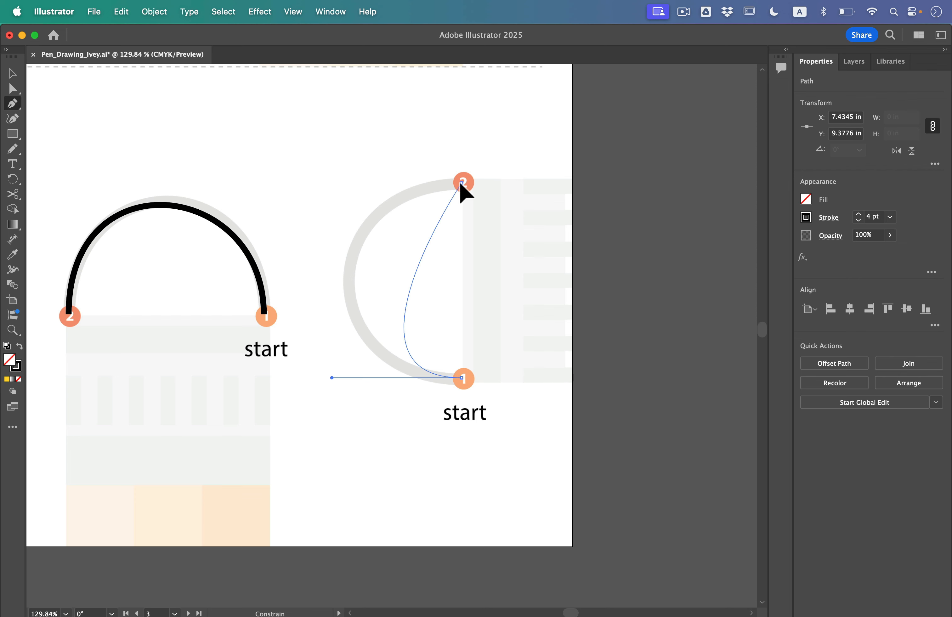
{"action": "mouse_move", "coordinate": [461, 184]}
{"action": "left_mouse_down"}
{"action": "mouse_move", "coordinate": [630, 172]}
{"action": "mouse_move", "coordinate": [620, 178]}
{"action": "left_mouse_up"}
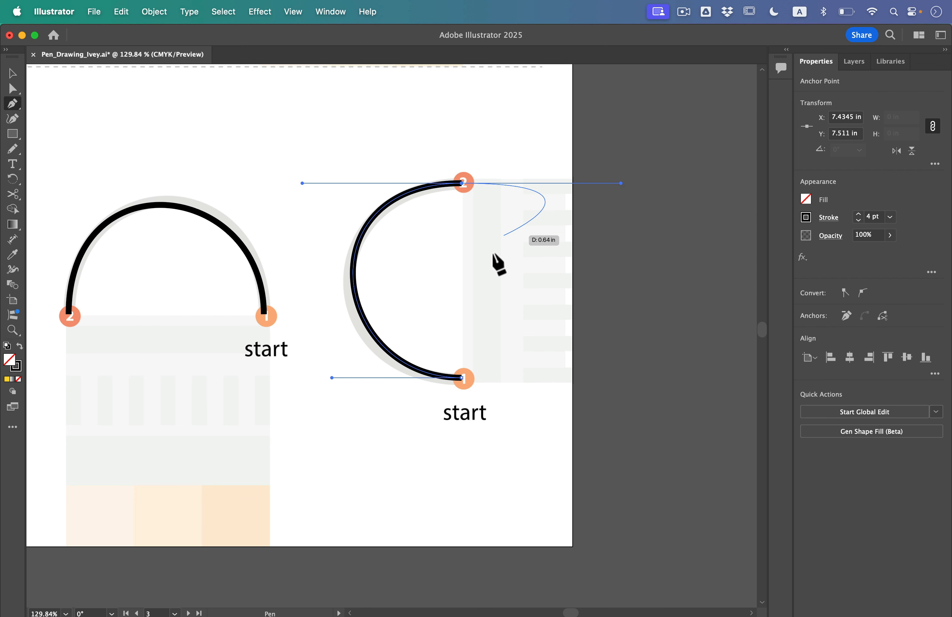
{"action": "key", "text": "super"}
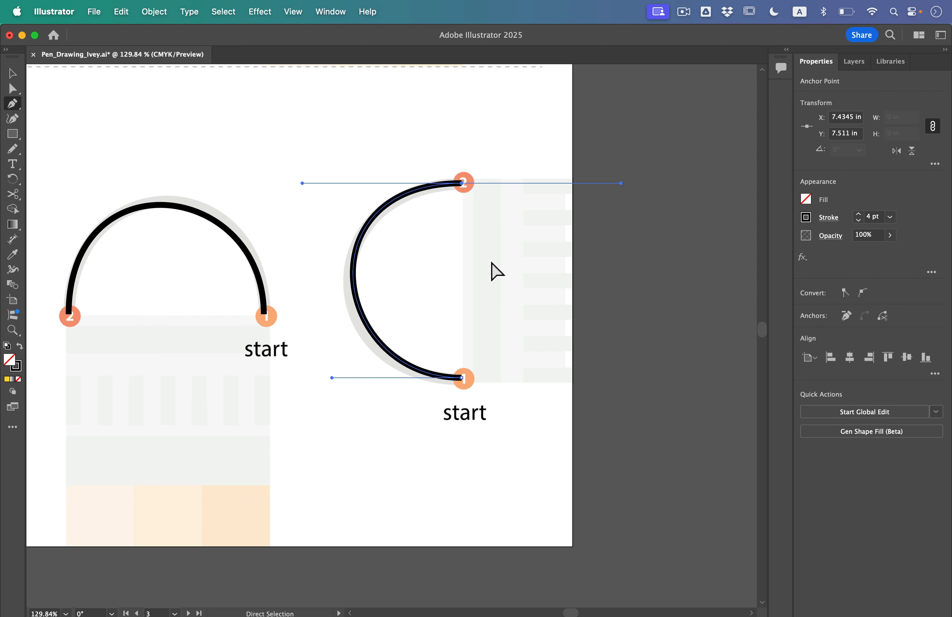
{"action": "left_click", "coordinate": [441, 262], "text": "super"}
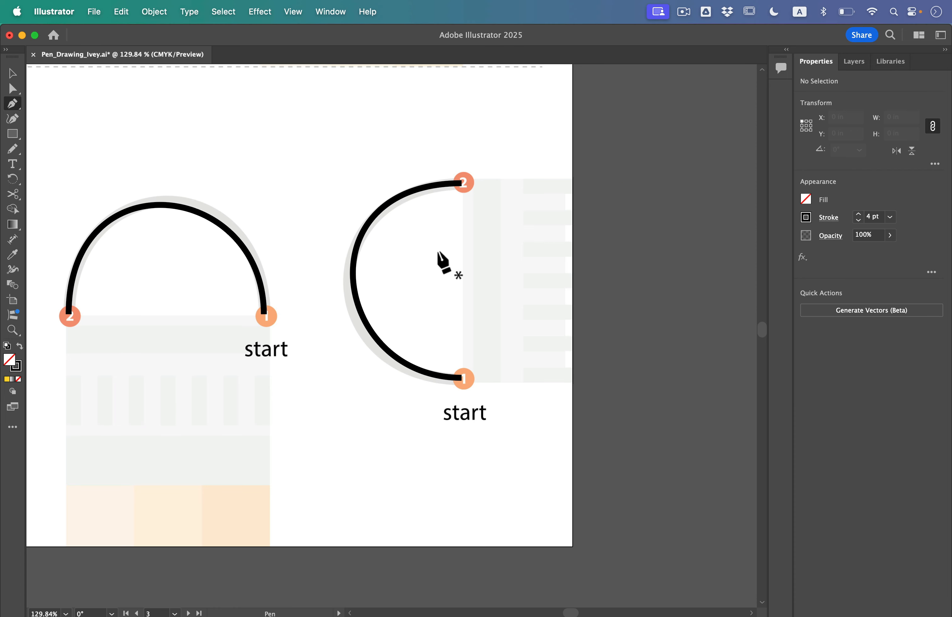
Step: With Direct Selection, lengthen the upper handle of point 1 on the first Practice arch so the curve follows the grey template
{"action": "scroll", "coordinate": [411, 305], "scroll_direction": "down", "scroll_amount": 5}
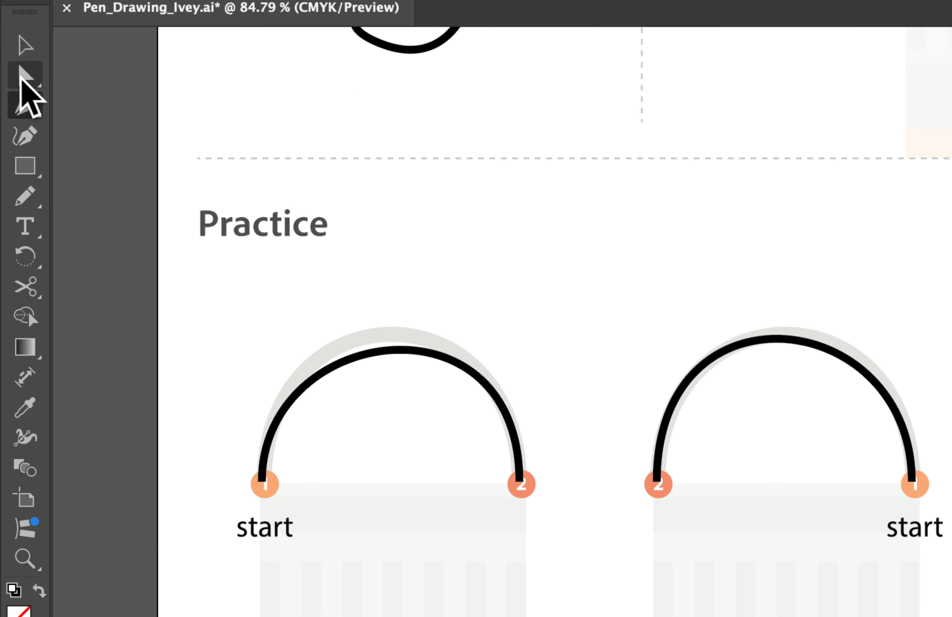
{"action": "left_click", "coordinate": [12, 87]}
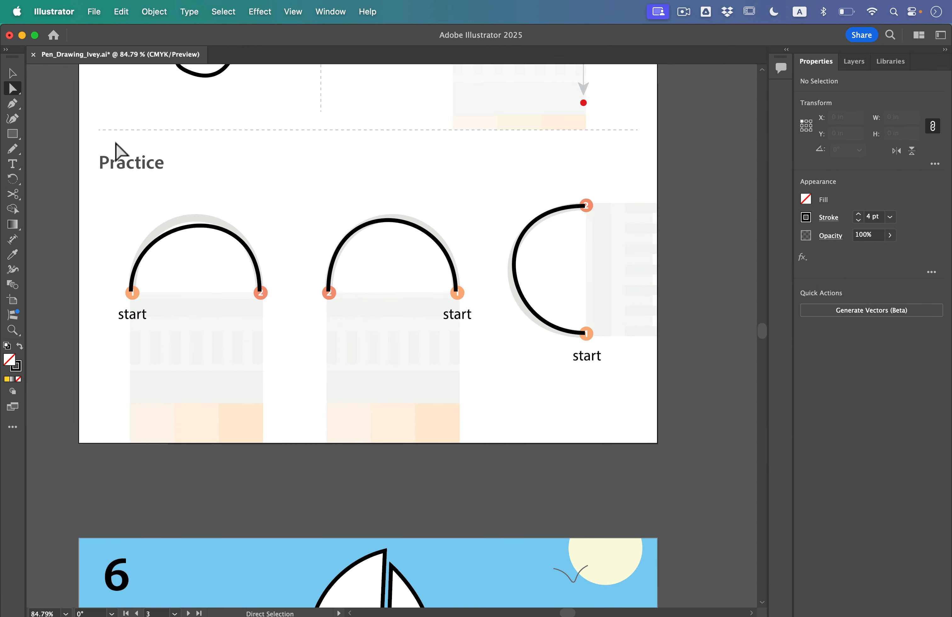
{"action": "left_click", "coordinate": [132, 292]}
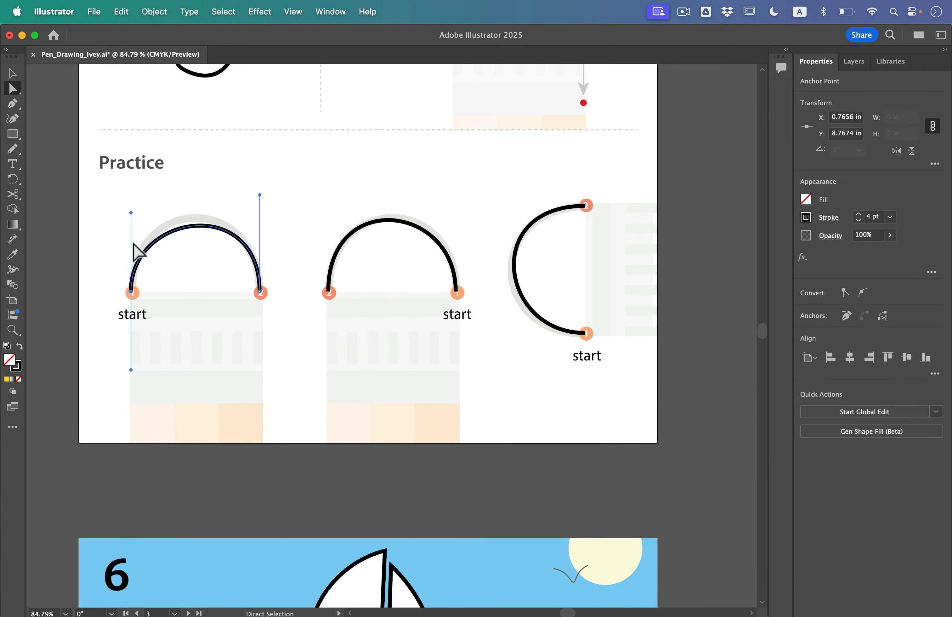
{"action": "left_click_drag", "start_coordinate": [131, 211], "coordinate": [130, 194]}
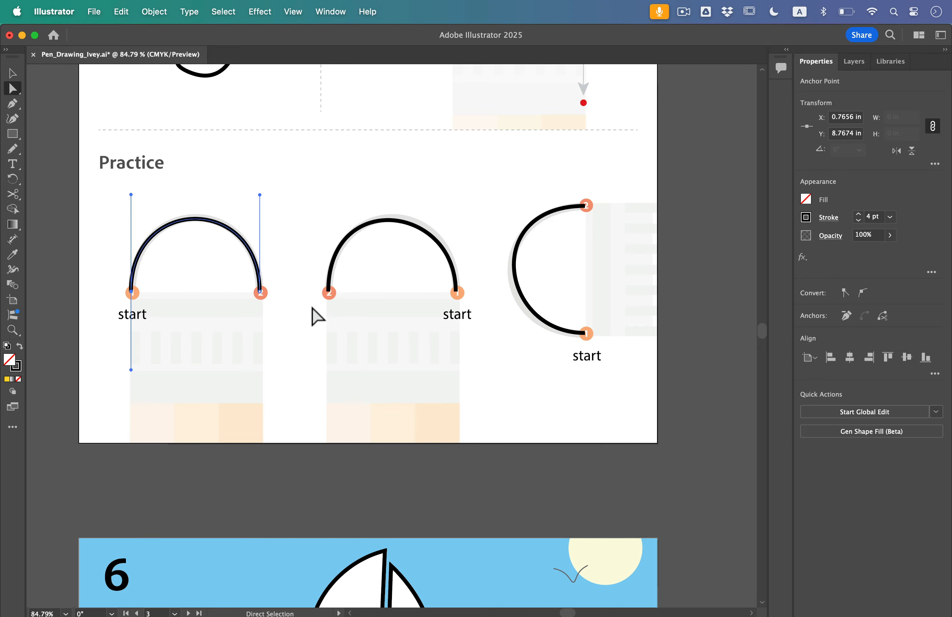
Step: Even out the middle Practice arch by lengthening the upper handle at point 1 and slightly shortening the one at point 2
{"action": "left_click", "coordinate": [456, 291]}
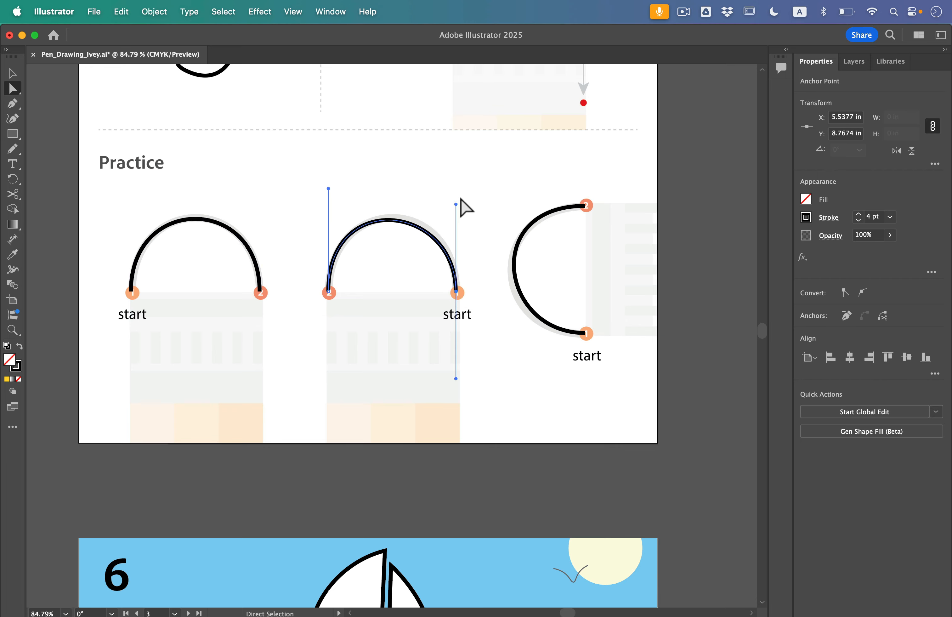
{"action": "left_click_drag", "start_coordinate": [455, 203], "coordinate": [456, 196]}
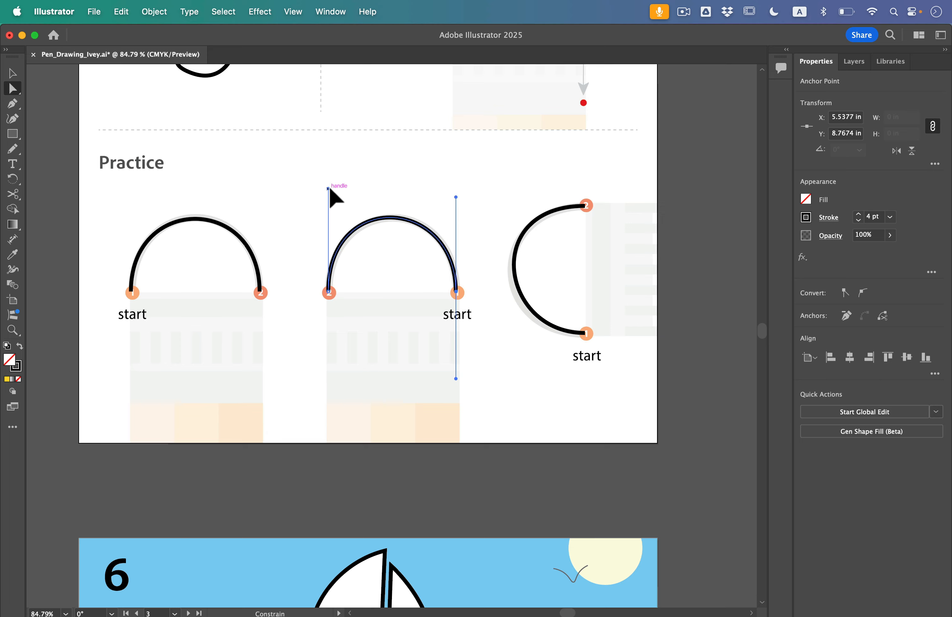
{"action": "left_click_drag", "start_coordinate": [329, 188], "coordinate": [327, 191]}
Step: Balance the sideways arch by extending point 1's outer handle and shortening point 2's to match the grey template, and deselect it
{"action": "left_click", "coordinate": [585, 333]}
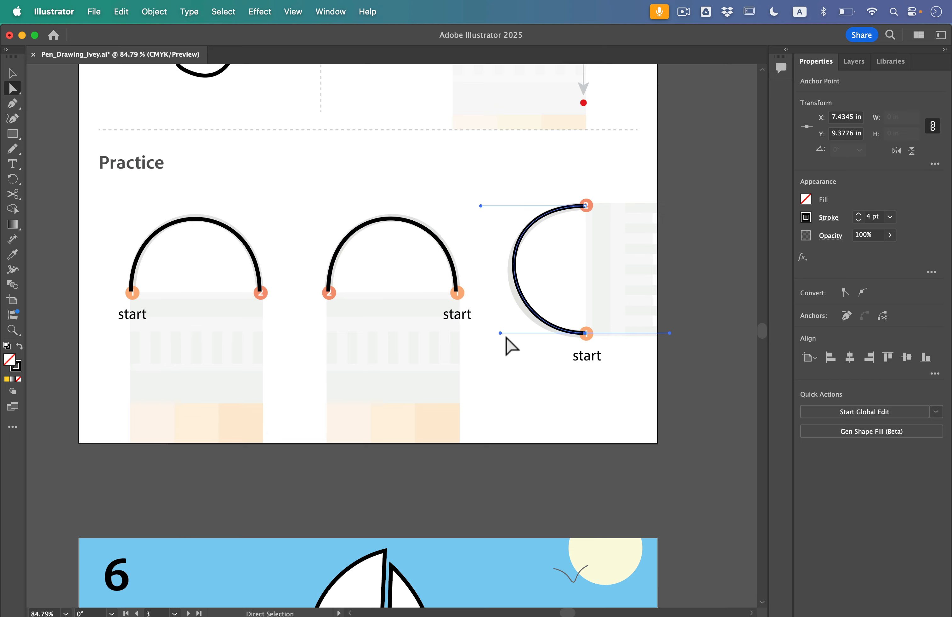
{"action": "left_click_drag", "start_coordinate": [500, 333], "coordinate": [492, 333]}
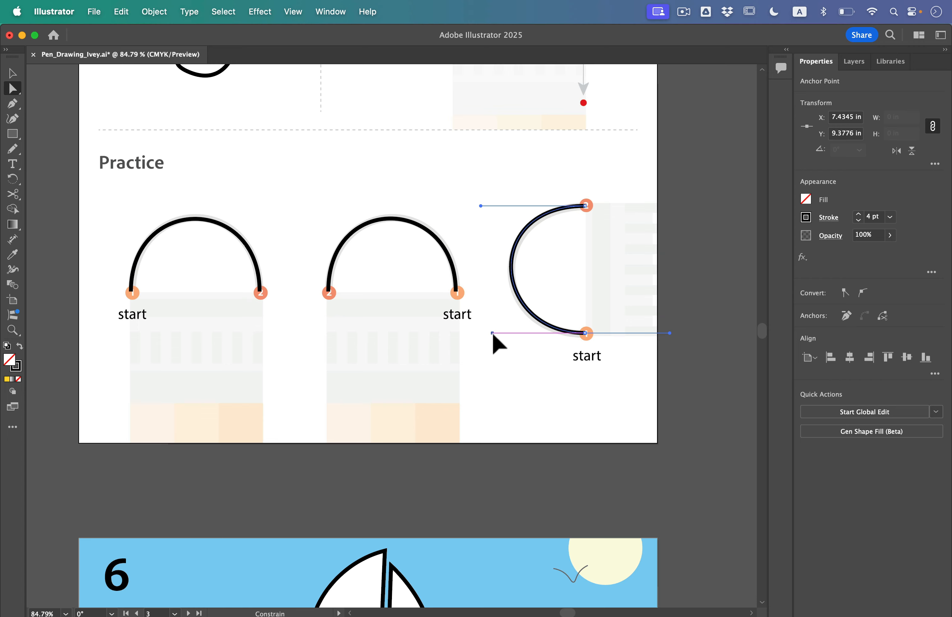
{"action": "left_click_drag", "start_coordinate": [480, 206], "coordinate": [489, 206]}
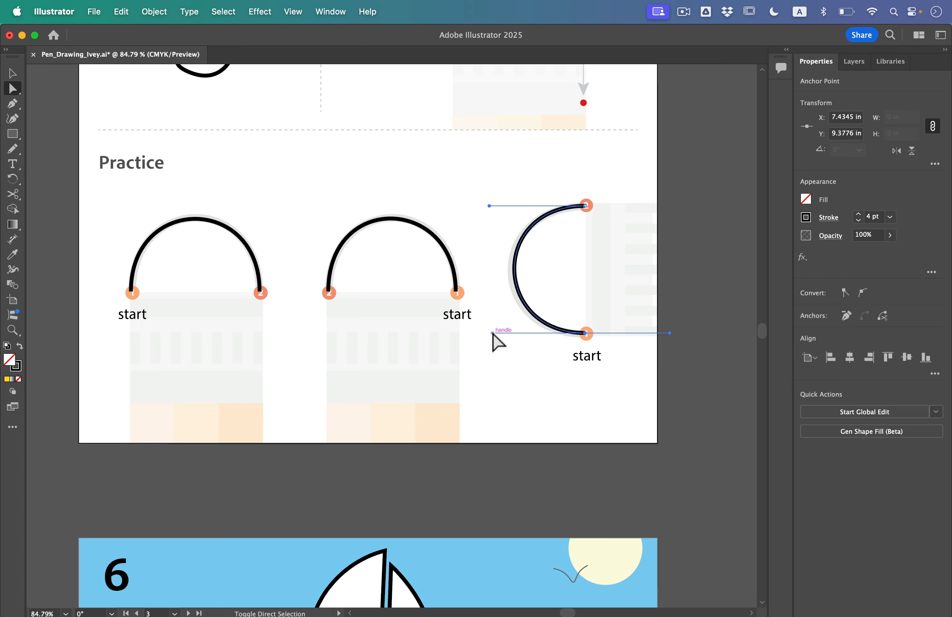
{"action": "left_click", "coordinate": [501, 365]}
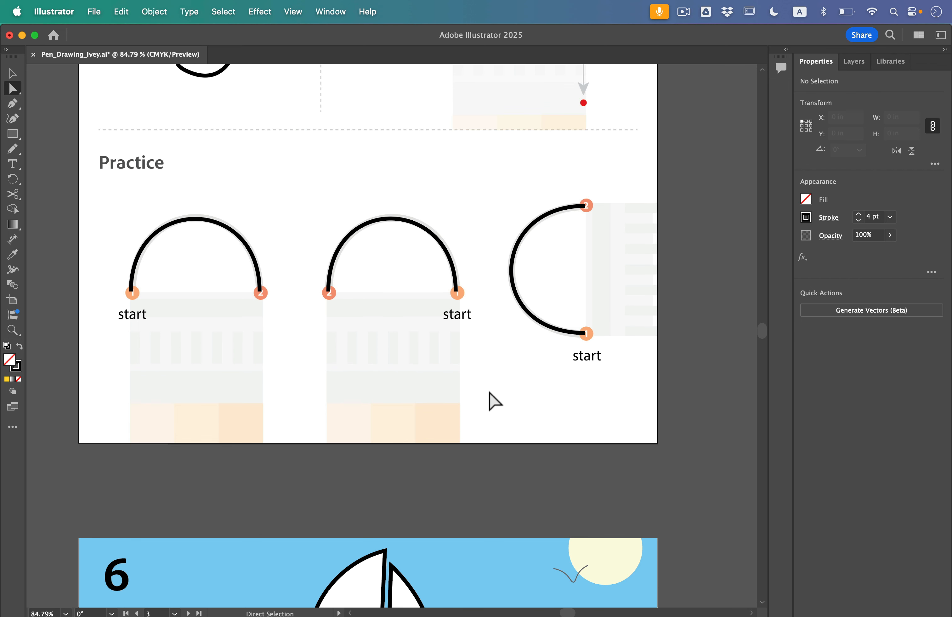
Step: Go to artboard 4 with the worm exercise
{"action": "scroll", "coordinate": [495, 401], "scroll_direction": "down", "scroll_amount": 3}
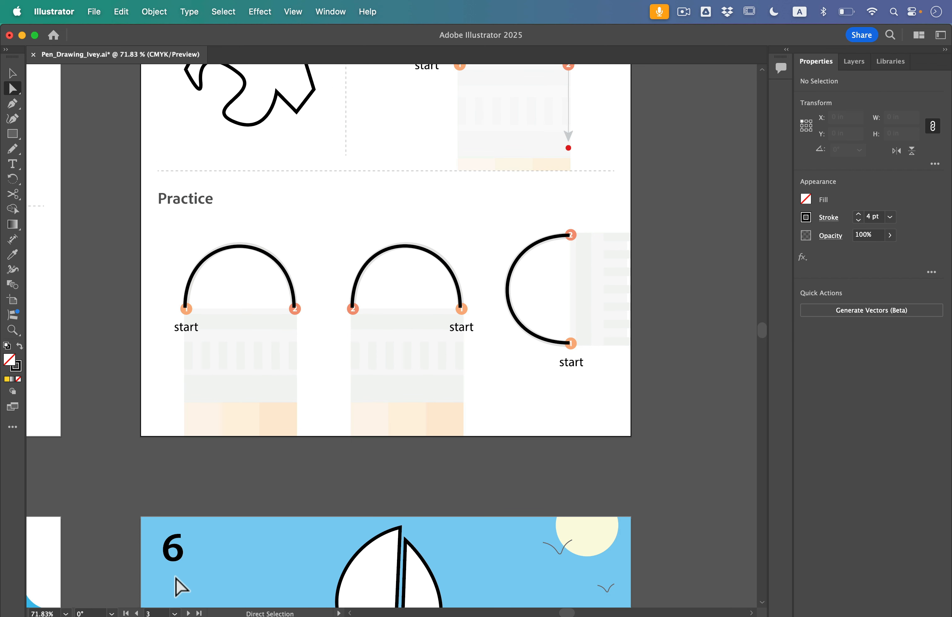
{"action": "left_click", "coordinate": [175, 612]}
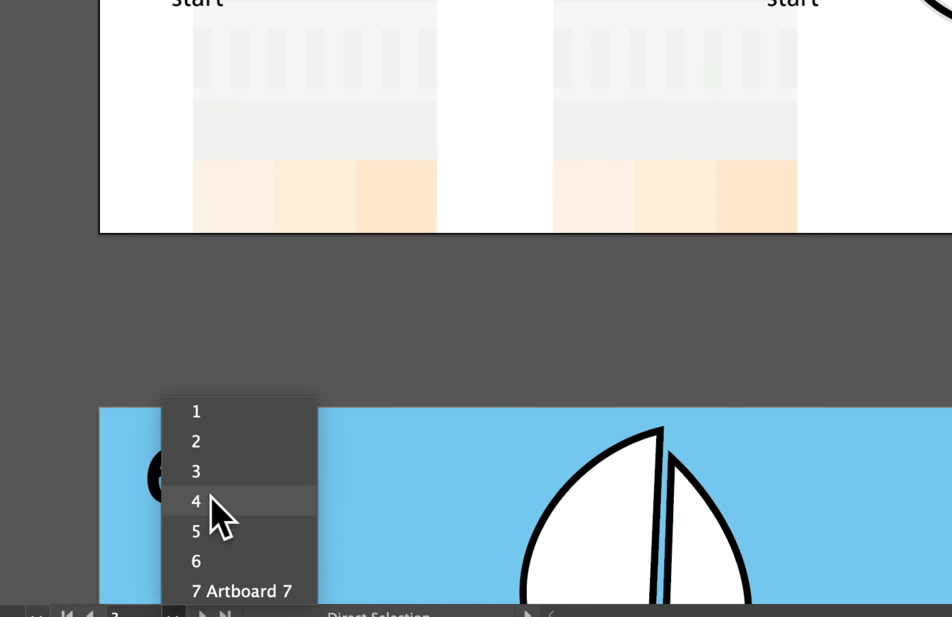
{"action": "left_click", "coordinate": [212, 500]}
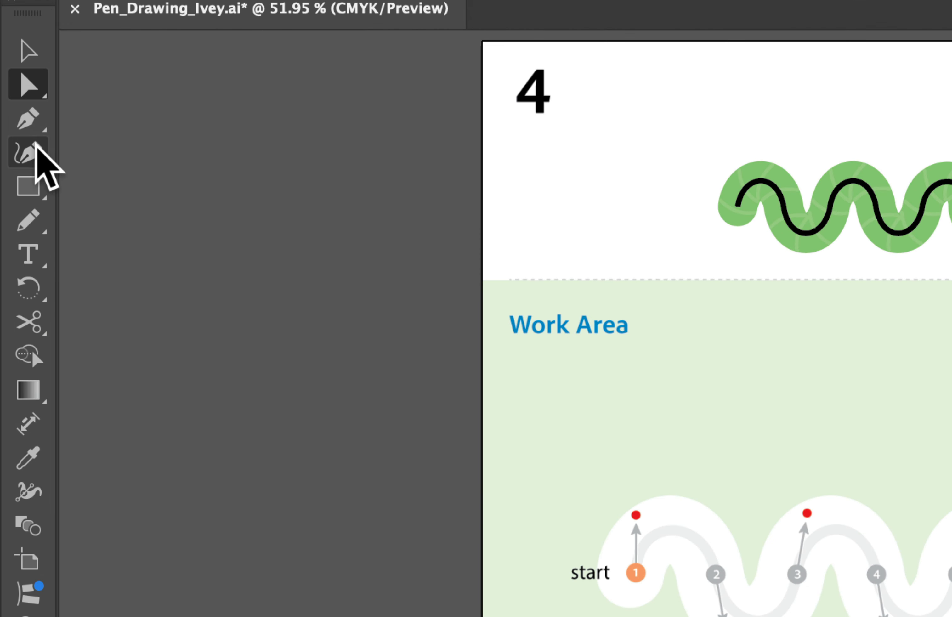
Step: Start the Work Area worm path with the Pen tool, placing smooth points 1, 2 and 3 with handles reaching their red dots
{"action": "left_click", "coordinate": [11, 104]}
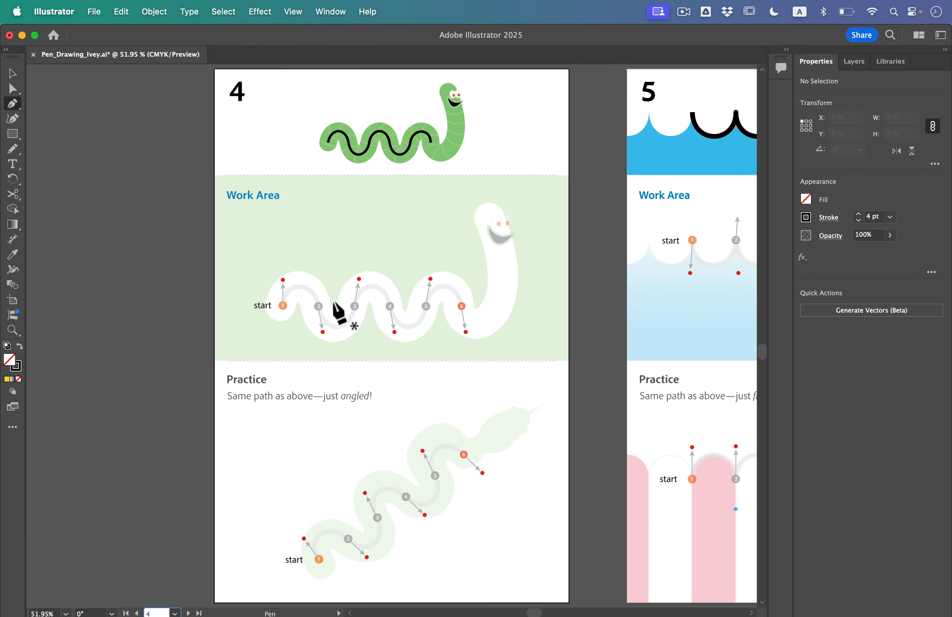
{"action": "scroll", "coordinate": [339, 313], "scroll_direction": "up", "scroll_amount": 5}
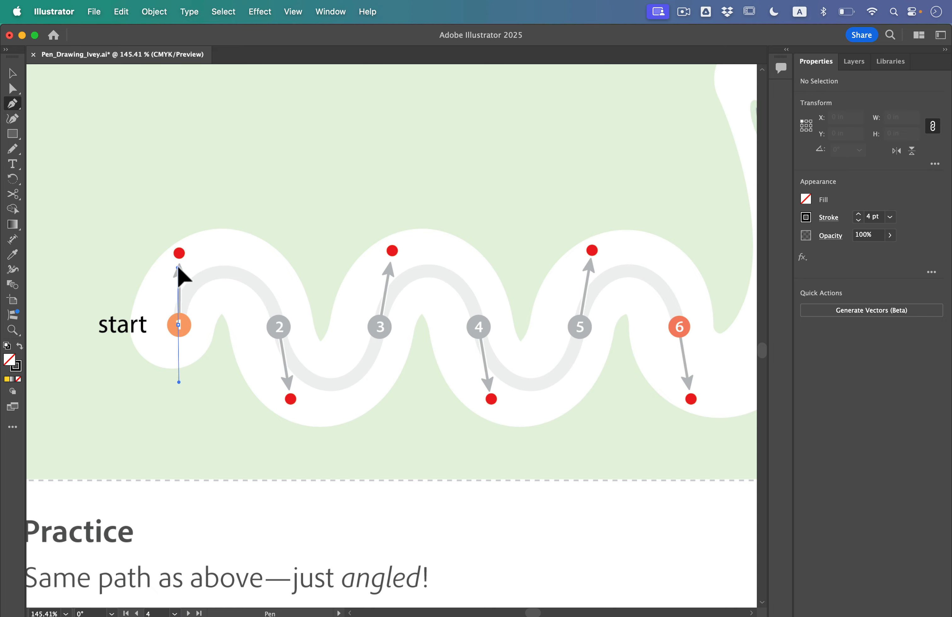
{"action": "left_click_drag", "start_coordinate": [180, 252], "coordinate": [179, 254]}
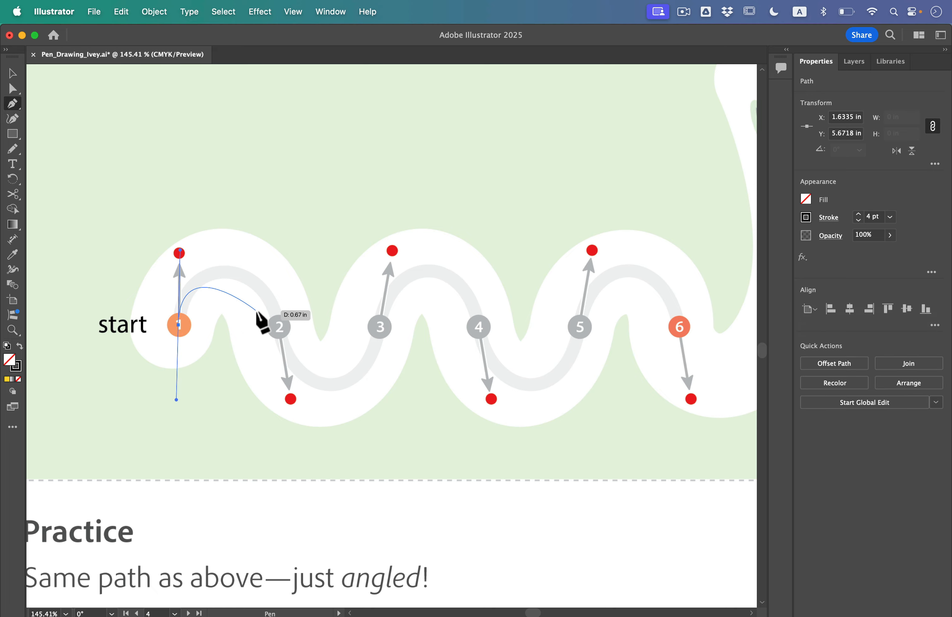
{"action": "left_click_drag", "start_coordinate": [278, 325], "coordinate": [284, 350]}
{"action": "left_click_drag", "start_coordinate": [292, 399], "coordinate": [291, 399]}
{"action": "left_click_drag", "start_coordinate": [379, 326], "coordinate": [393, 250]}
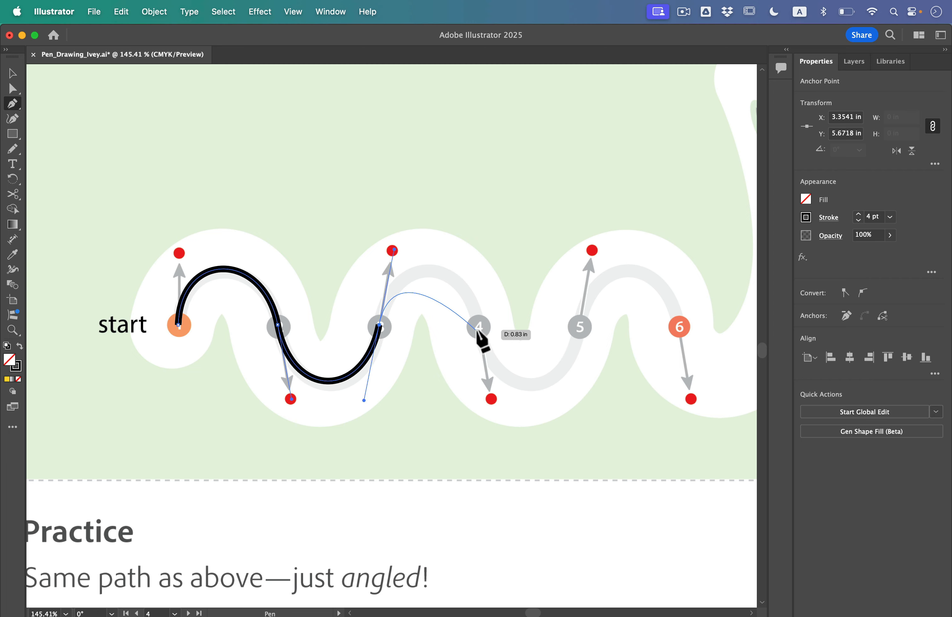
Step: Continue the worm's wave through points 4, 5 and 6, pulling each point's handle out to its red dot
{"action": "left_click_drag", "start_coordinate": [479, 325], "coordinate": [492, 405]}
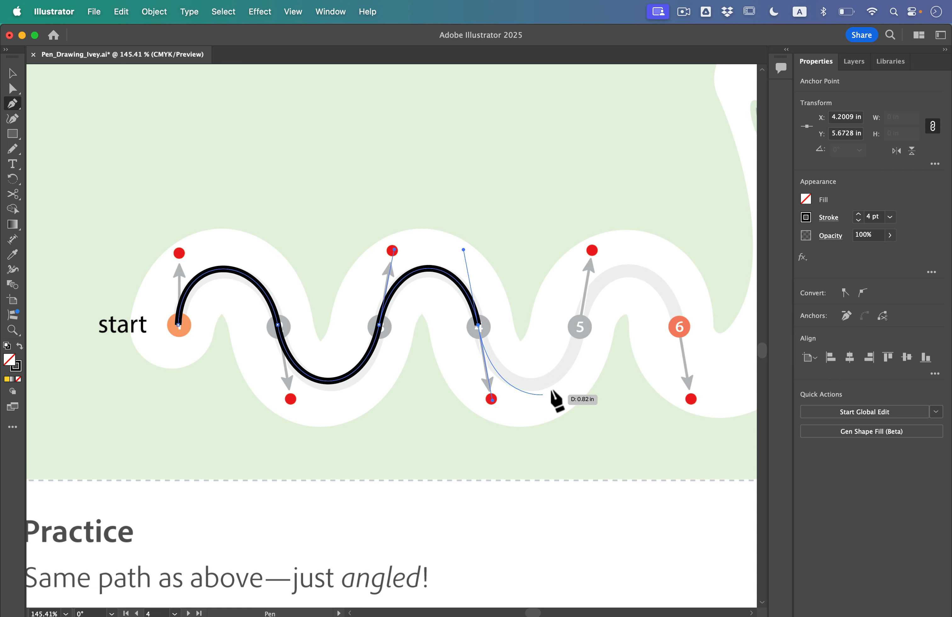
{"action": "left_click_drag", "start_coordinate": [578, 328], "coordinate": [594, 253]}
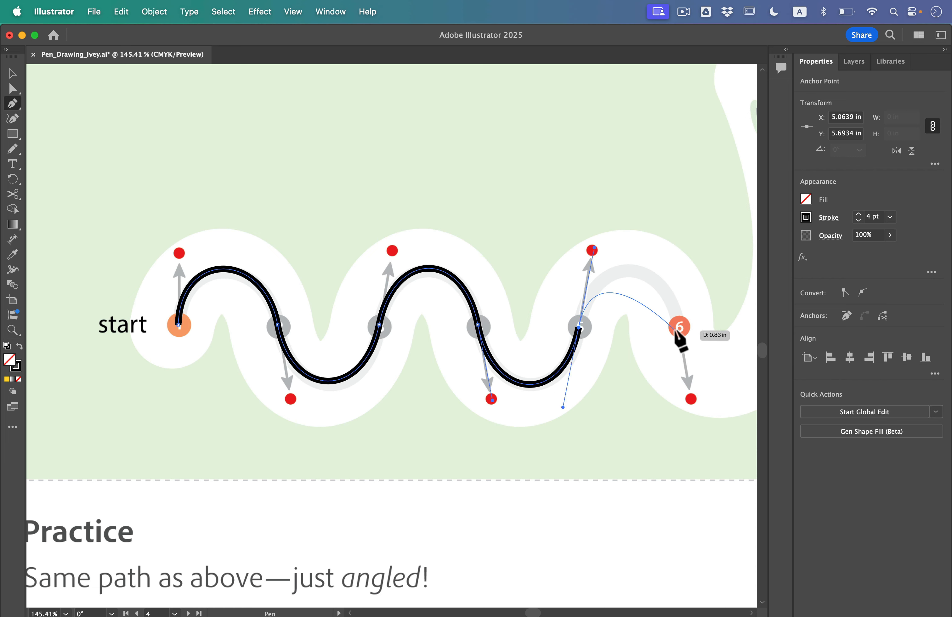
{"action": "left_click_drag", "start_coordinate": [679, 327], "coordinate": [694, 406]}
{"action": "scroll", "coordinate": [699, 409], "scroll_direction": "right", "scroll_amount": 1}
{"action": "scroll", "coordinate": [699, 408], "scroll_direction": "right", "scroll_amount": 2}
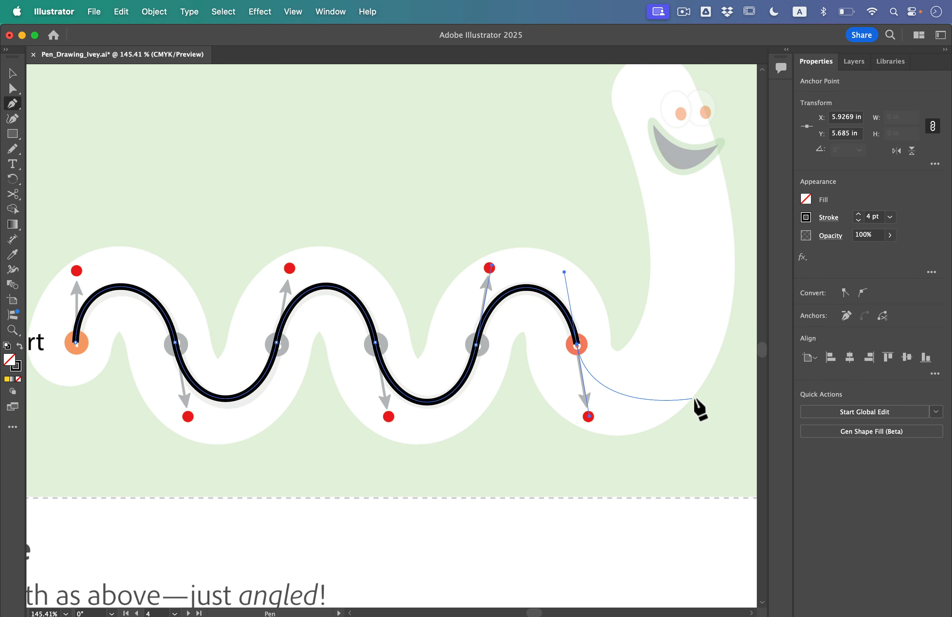
Step: Deselect the finished worm path and start the angled Practice path through points 1, 2 and 3, pulling each handle out to its red dot
{"action": "left_click", "coordinate": [651, 405], "text": "super"}
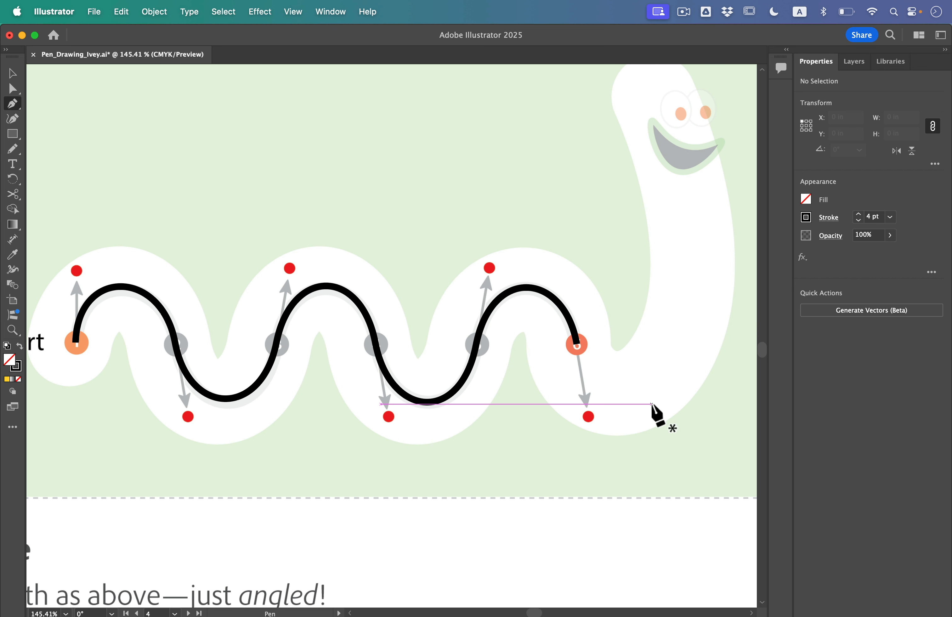
{"action": "scroll", "coordinate": [657, 414], "scroll_direction": "down", "scroll_amount": 3}
{"action": "scroll", "coordinate": [657, 416], "scroll_direction": "down", "scroll_amount": 6}
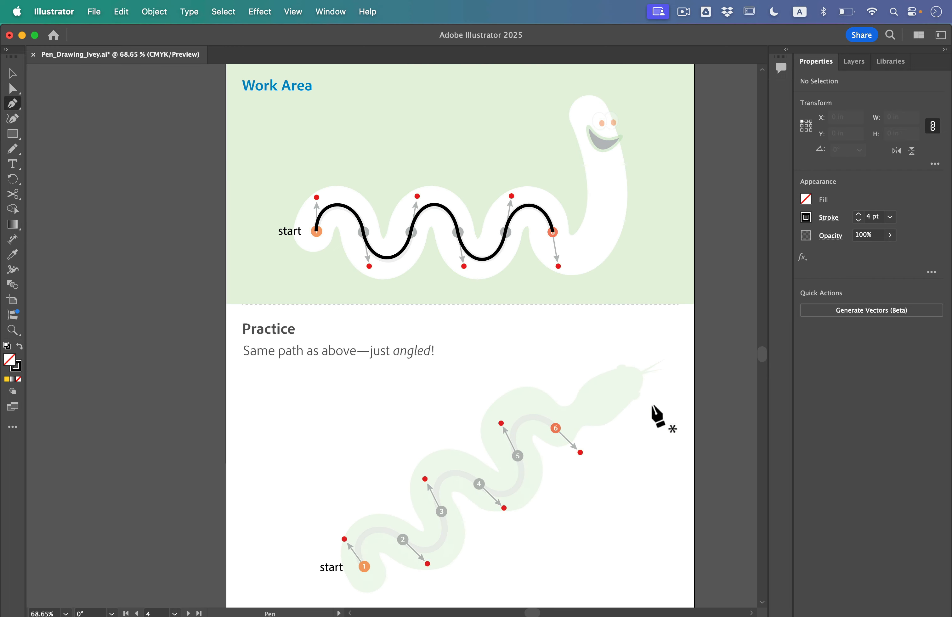
{"action": "scroll", "coordinate": [514, 389], "scroll_direction": "up", "scroll_amount": 5}
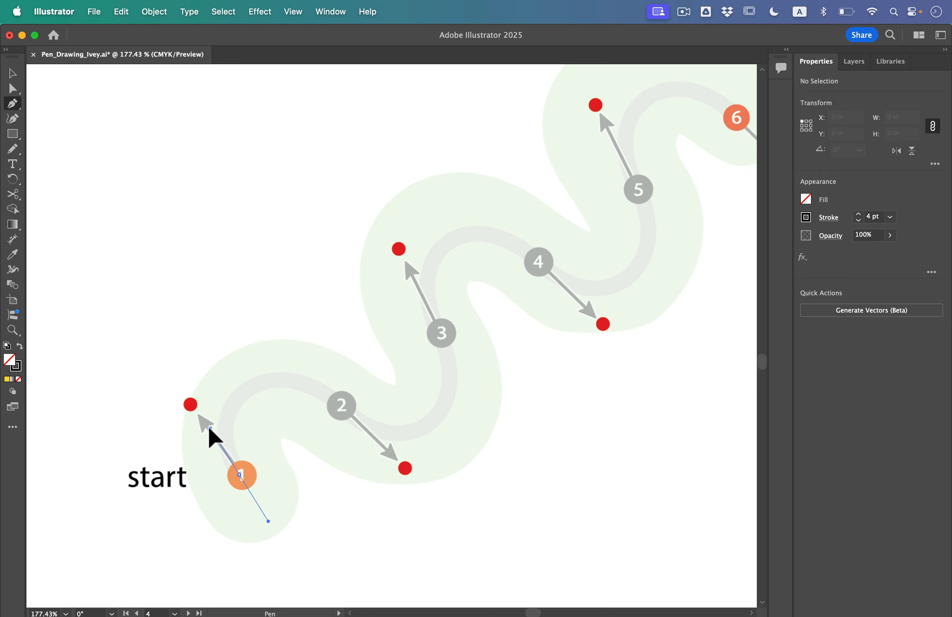
{"action": "left_click_drag", "start_coordinate": [190, 405], "coordinate": [191, 406]}
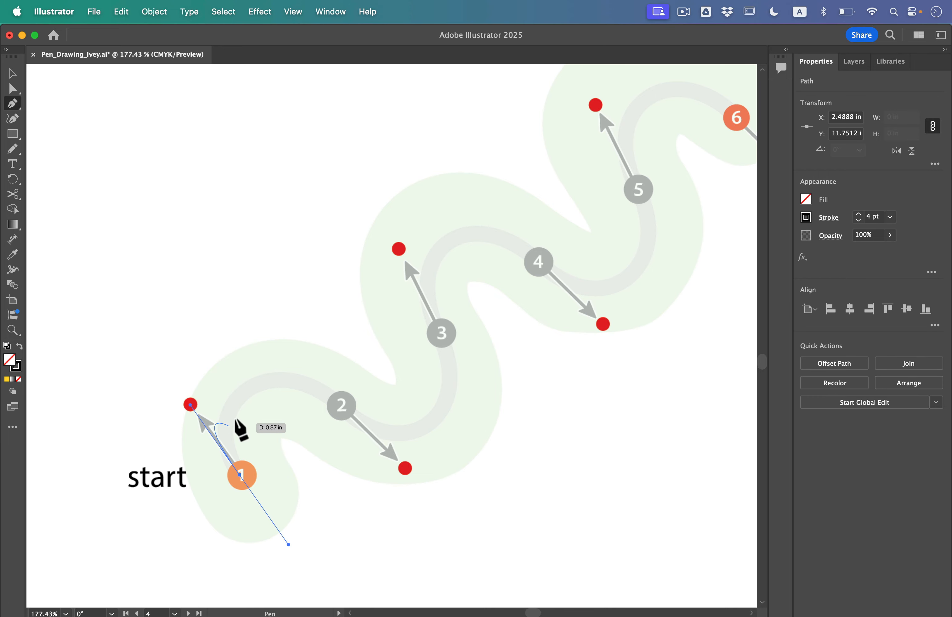
{"action": "left_click_drag", "start_coordinate": [340, 404], "coordinate": [405, 468]}
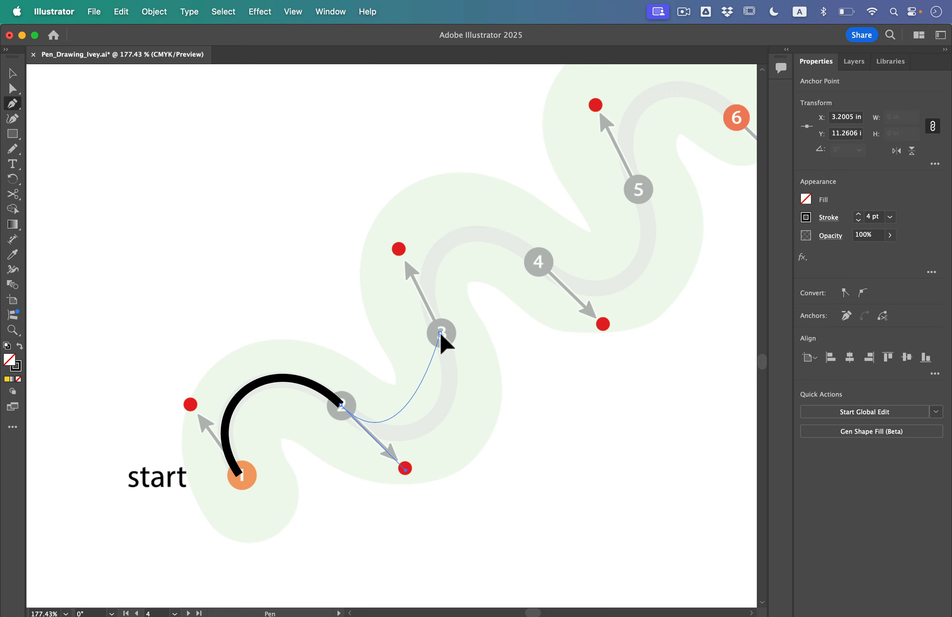
{"action": "left_click_drag", "start_coordinate": [439, 332], "coordinate": [399, 249]}
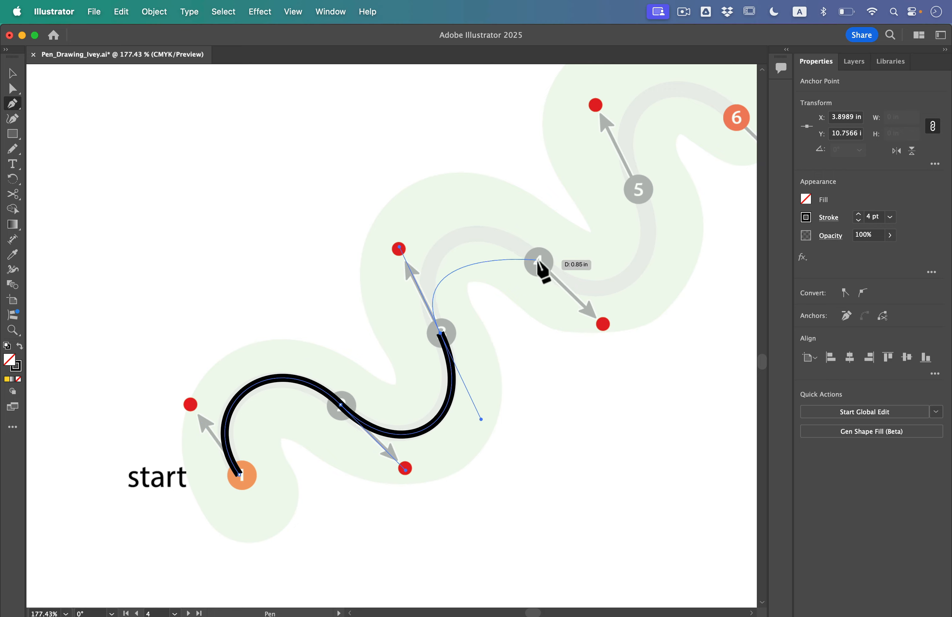
Step: Continue the angled Practice path through points 4 and 5 with handles reaching their red dots, and shorten point 5's incoming handle to fit the template
{"action": "left_click_drag", "start_coordinate": [538, 261], "coordinate": [597, 318]}
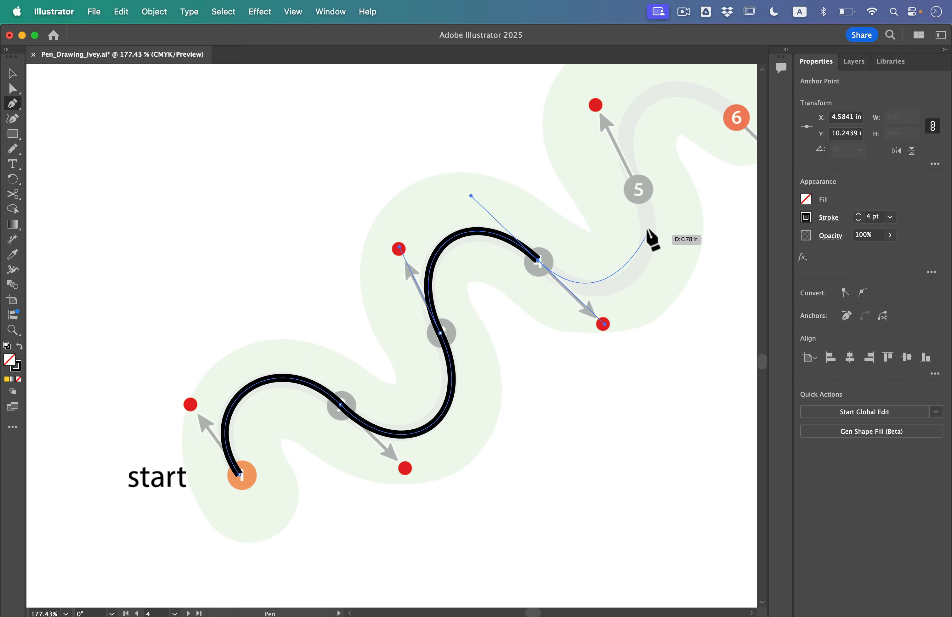
{"action": "left_click_drag", "start_coordinate": [637, 190], "coordinate": [595, 101]}
{"action": "key", "text": "super"}
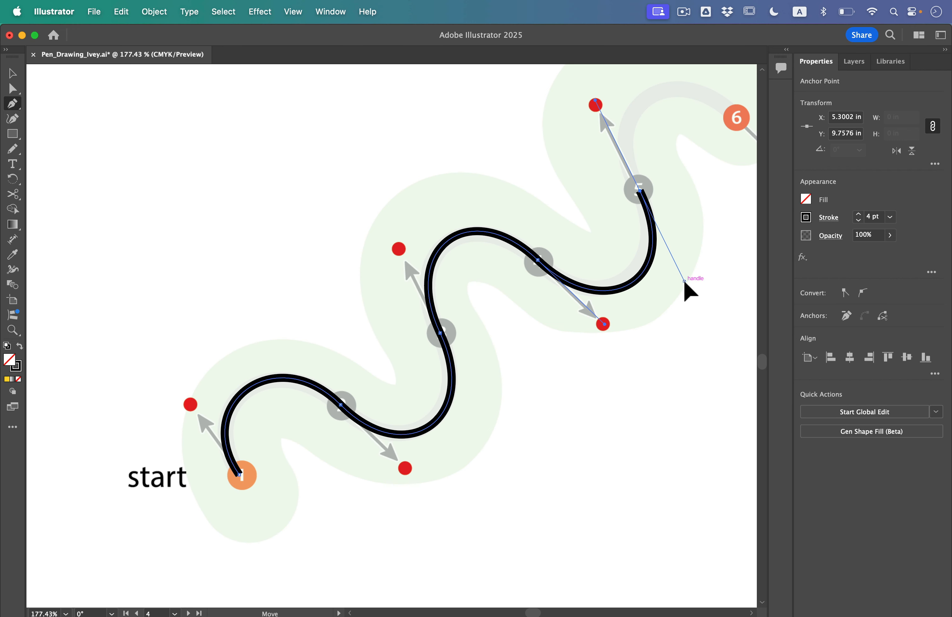
{"action": "left_click_drag", "start_coordinate": [684, 282], "coordinate": [673, 260]}
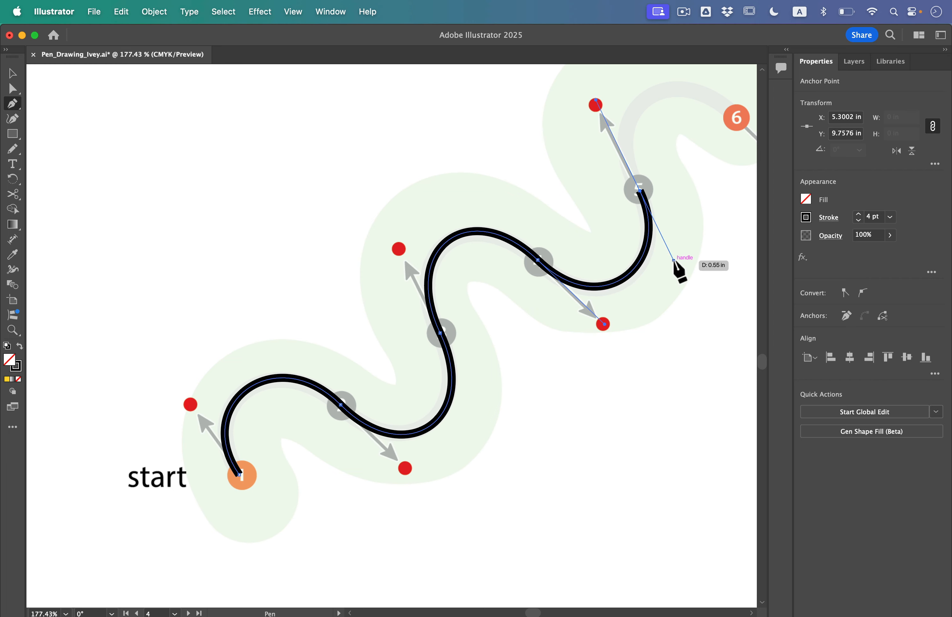
Step: End the angled Practice path at point 6 with its handle on the red dot, shortening the incoming handle slightly, and deselect the path
{"action": "scroll", "coordinate": [677, 266], "scroll_direction": "up", "scroll_amount": 5}
{"action": "scroll", "coordinate": [677, 265], "scroll_direction": "right", "scroll_amount": 5}
{"action": "left_click_drag", "start_coordinate": [646, 189], "coordinate": [707, 252]}
{"action": "left_click_drag", "start_coordinate": [712, 255], "coordinate": [712, 255]}
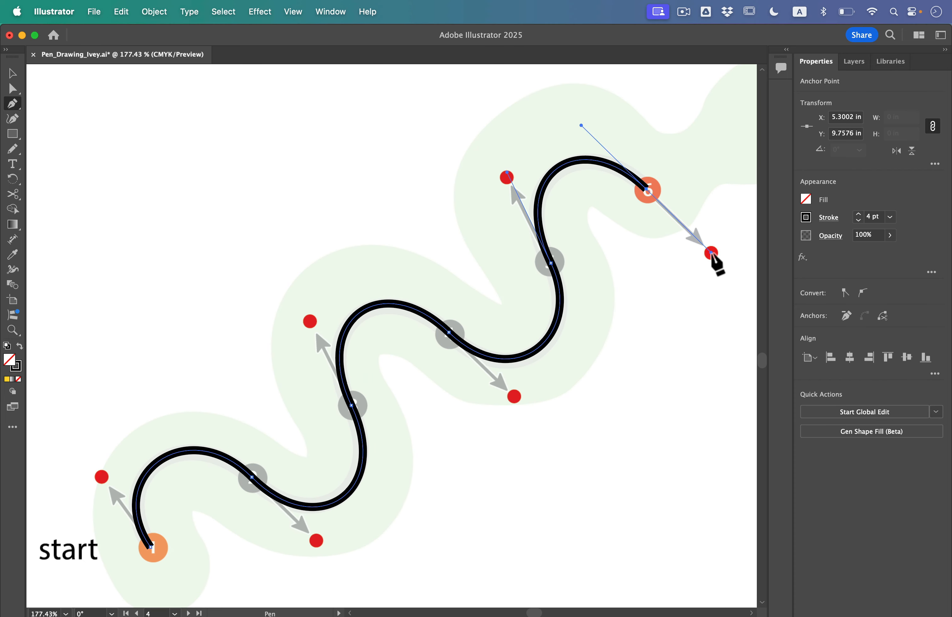
{"action": "left_click_drag", "start_coordinate": [581, 128], "coordinate": [588, 134]}
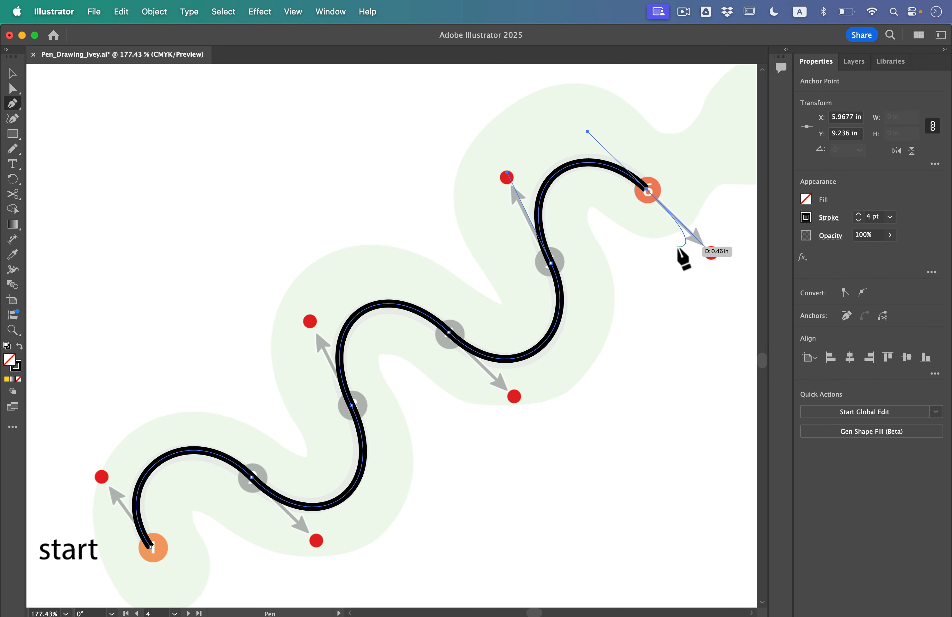
{"action": "left_click", "coordinate": [663, 366], "text": "super"}
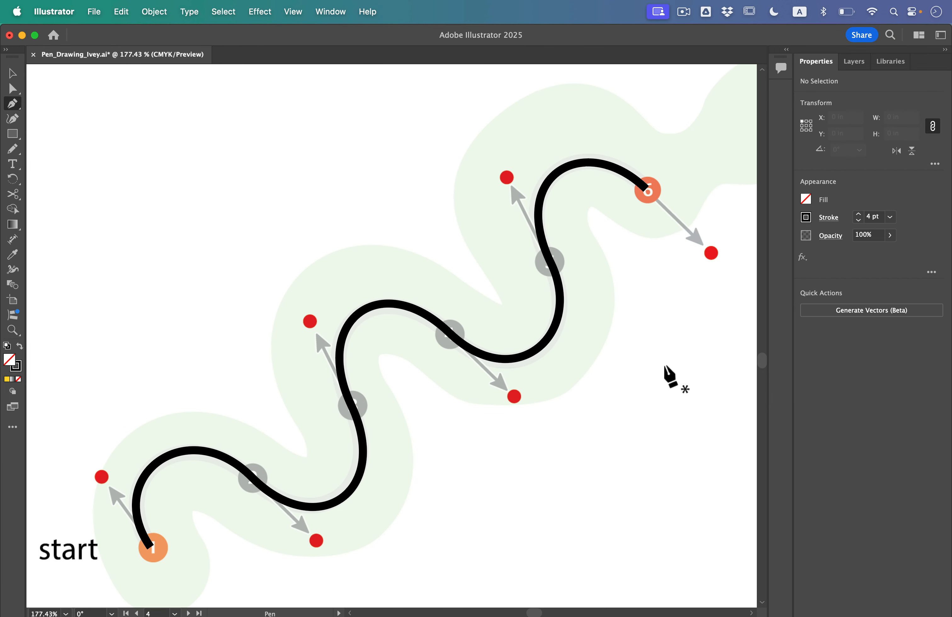
Step: Go to artboard 5 with the ocean wave exercise
{"action": "scroll", "coordinate": [664, 365], "scroll_direction": "down", "scroll_amount": 5}
{"action": "scroll", "coordinate": [663, 365], "scroll_direction": "right", "scroll_amount": 3}
{"action": "scroll", "coordinate": [664, 365], "scroll_direction": "up", "scroll_amount": 2}
{"action": "scroll", "coordinate": [664, 365], "scroll_direction": "right", "scroll_amount": 2}
{"action": "scroll", "coordinate": [663, 365], "scroll_direction": "up", "scroll_amount": 2}
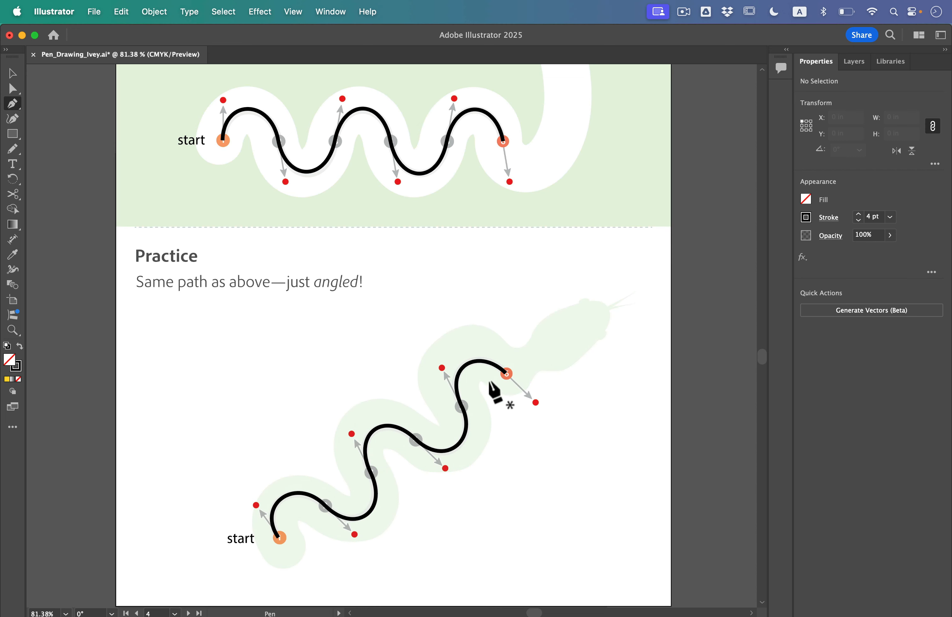
{"action": "scroll", "coordinate": [520, 352], "scroll_direction": "up", "scroll_amount": 5}
{"action": "scroll", "coordinate": [519, 352], "scroll_direction": "right", "scroll_amount": 2}
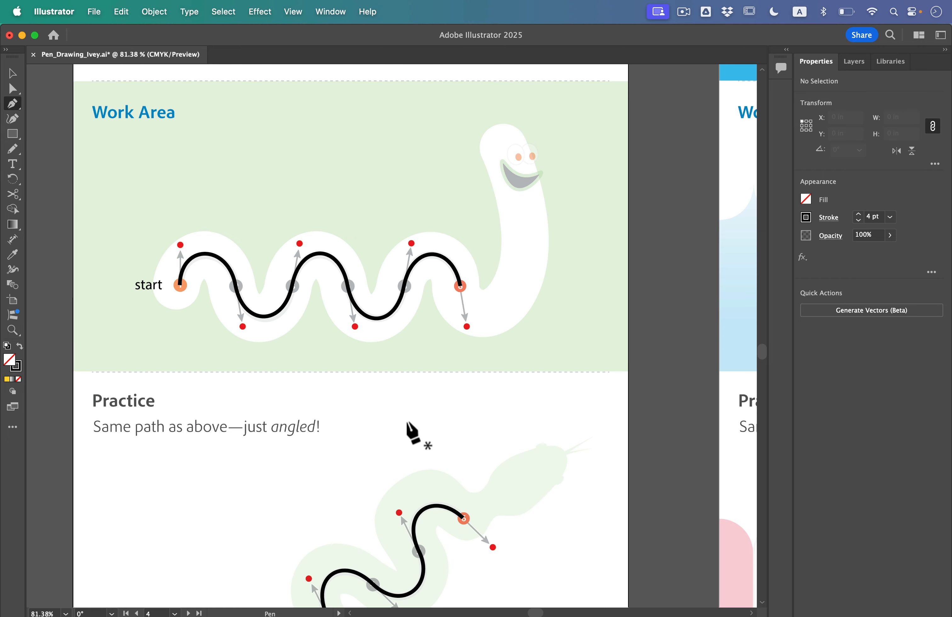
{"action": "key", "text": "super"}
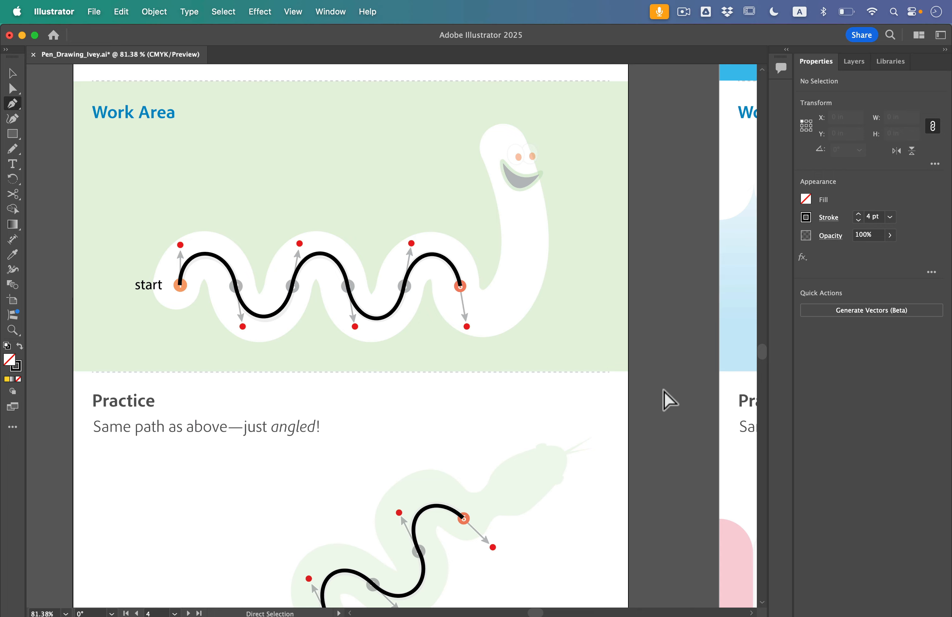
{"action": "left_click", "coordinate": [173, 612]}
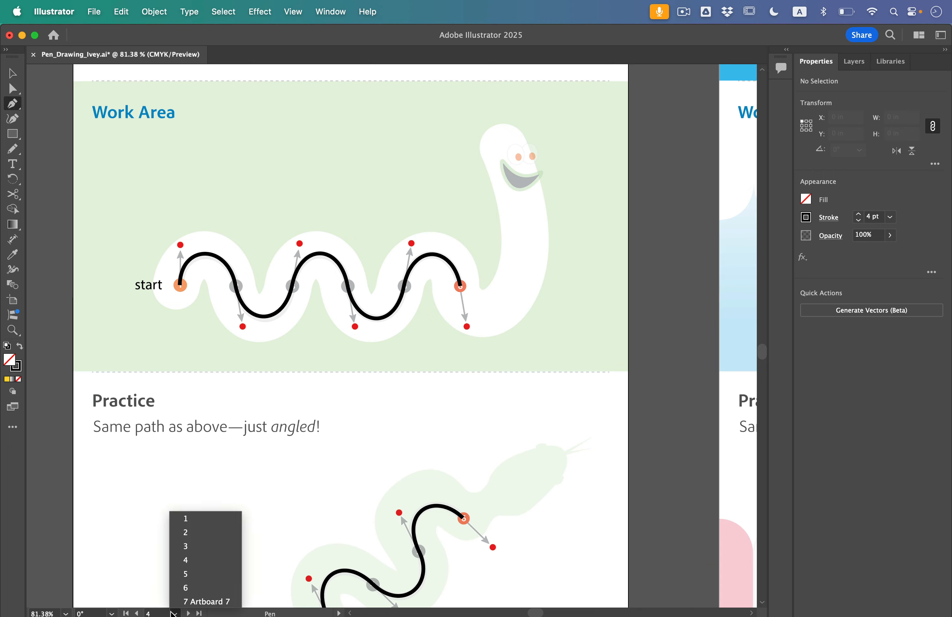
{"action": "left_click", "coordinate": [212, 573]}
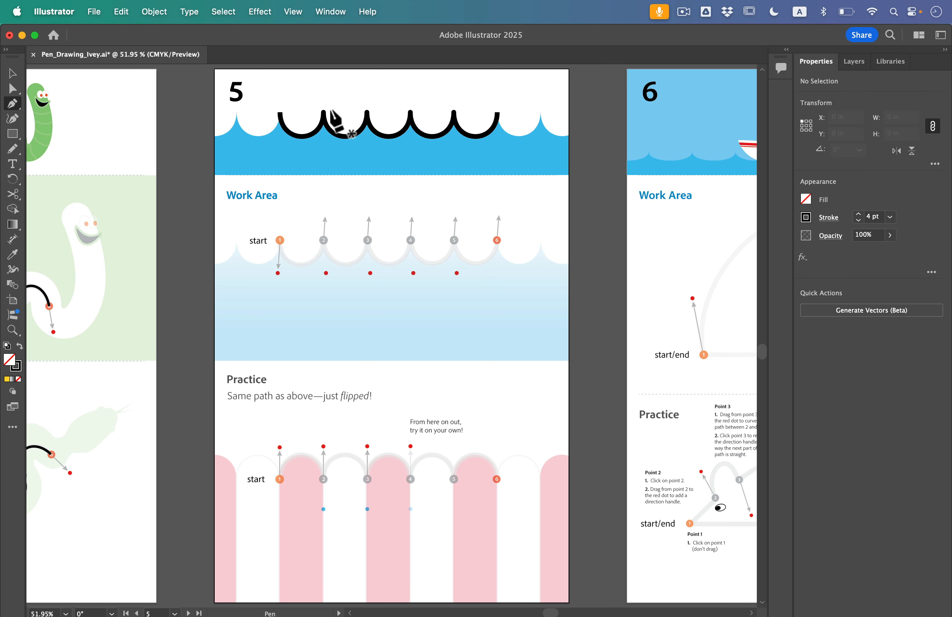
Step: Start the Work Area wave path at points 1 and 2, splitting point 2's handles so the outgoing one reaches its red dot
{"action": "scroll", "coordinate": [316, 234], "scroll_direction": "up", "scroll_amount": 5}
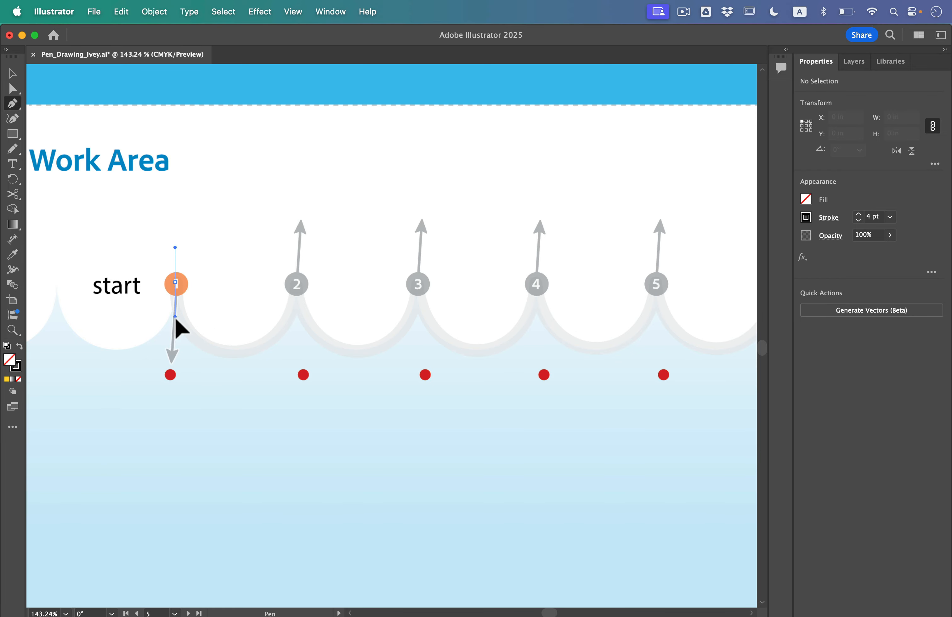
{"action": "left_click_drag", "start_coordinate": [172, 372], "coordinate": [170, 375]}
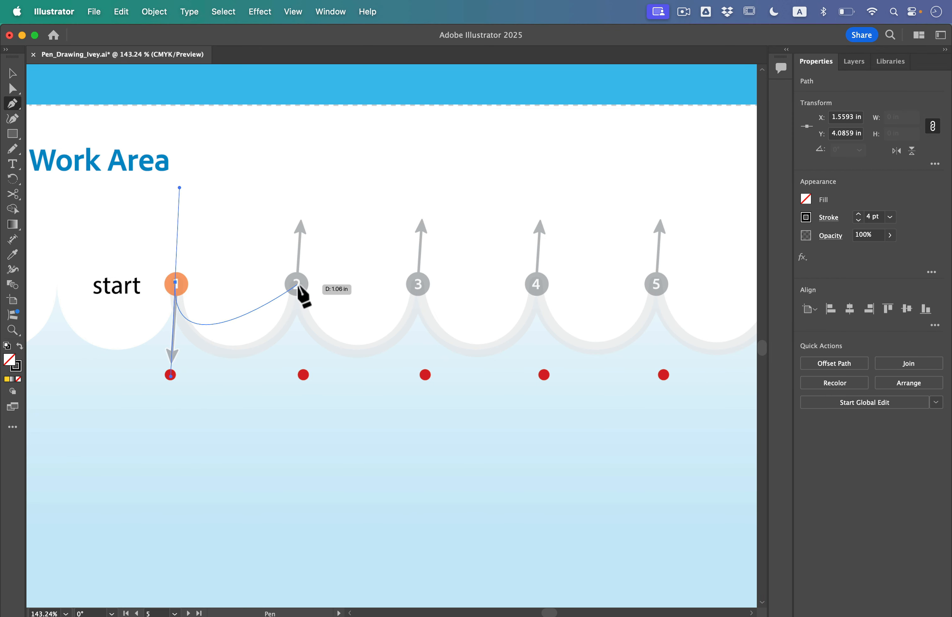
{"action": "left_click_drag", "start_coordinate": [297, 285], "coordinate": [303, 197]}
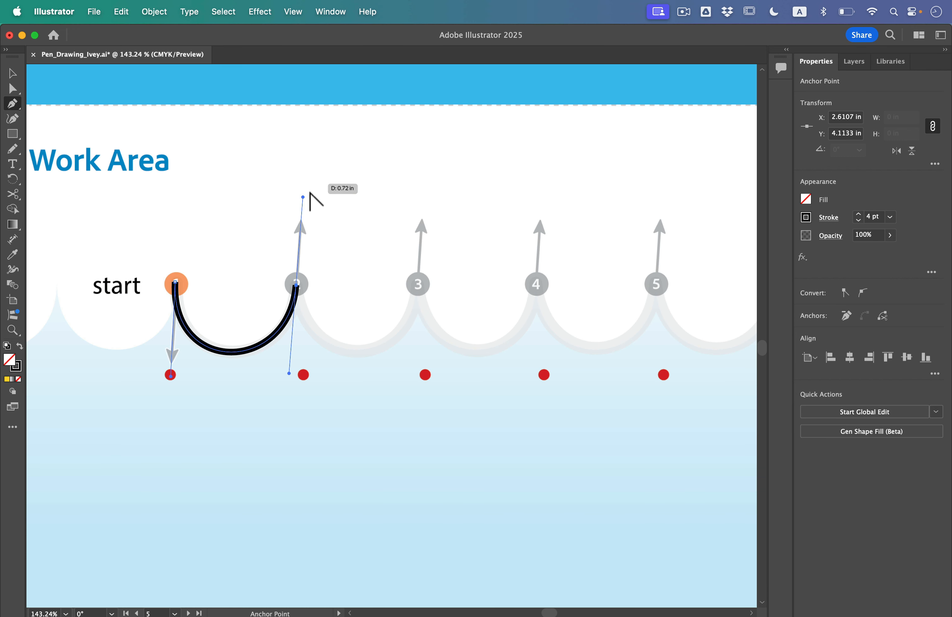
{"action": "left_click_drag", "start_coordinate": [303, 196], "coordinate": [324, 203]}
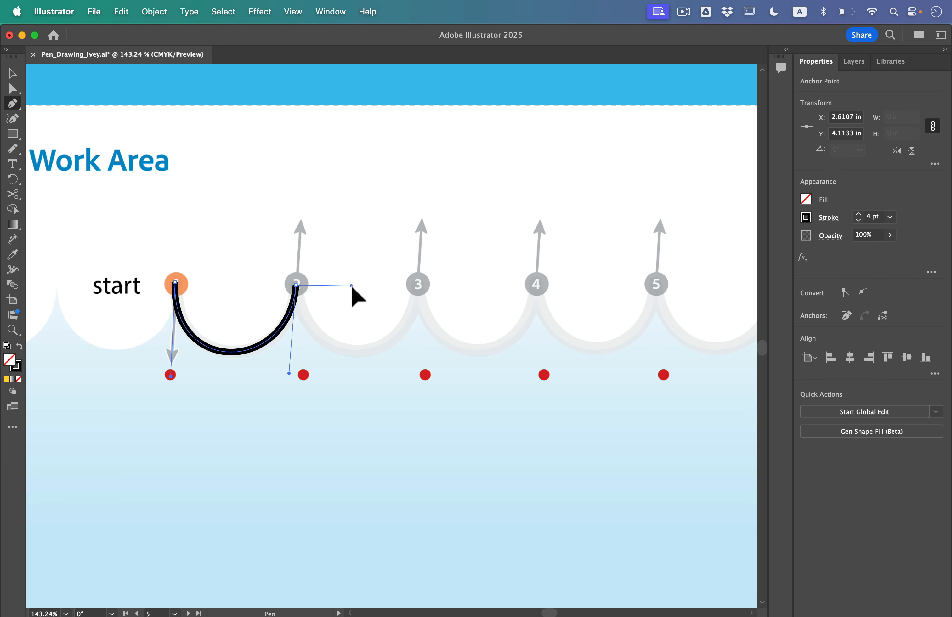
{"action": "left_click_drag", "start_coordinate": [336, 340], "coordinate": [303, 374]}
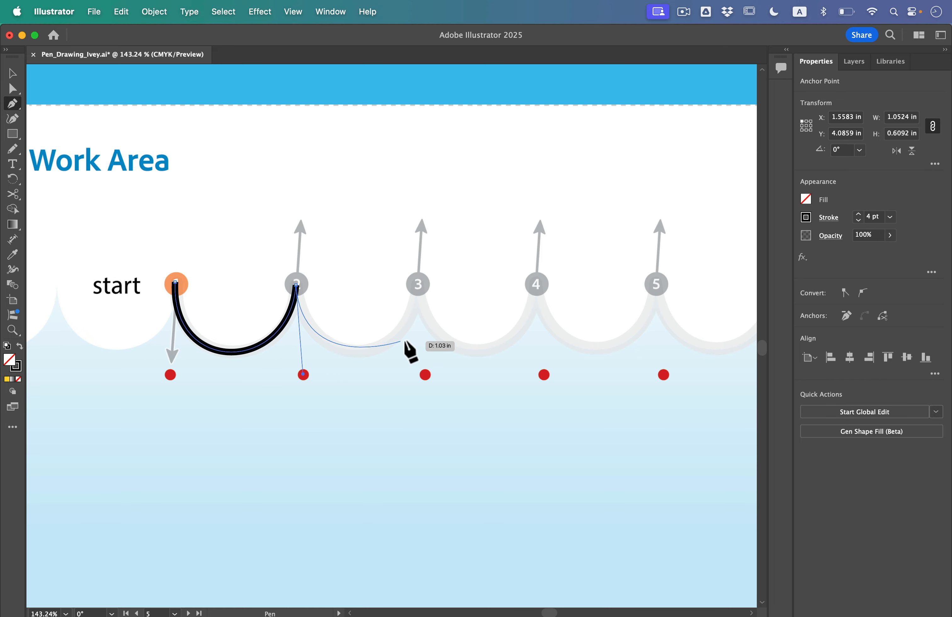
Step: Add corner curve points 3 and 4 to the wave path, redirecting each outgoing handle down to its red dot
{"action": "left_click", "coordinate": [418, 285]}
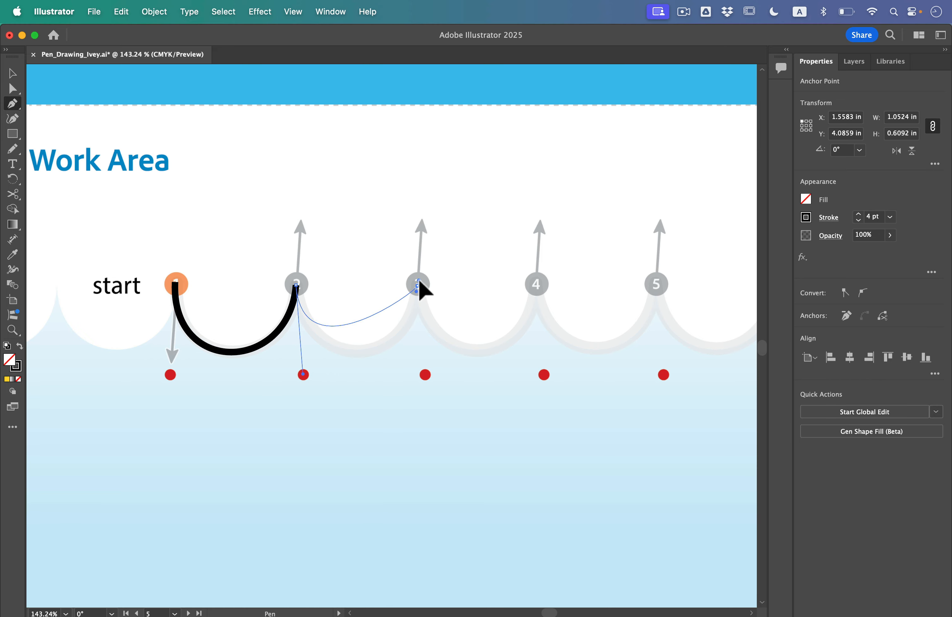
{"action": "left_click_drag", "start_coordinate": [418, 285], "coordinate": [426, 376]}
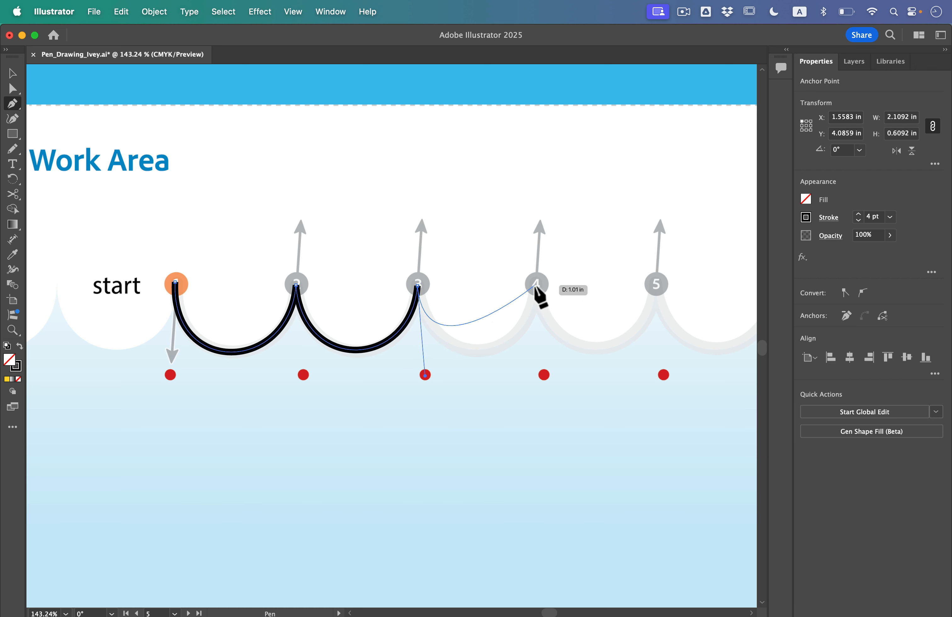
{"action": "left_click_drag", "start_coordinate": [534, 285], "coordinate": [590, 210]}
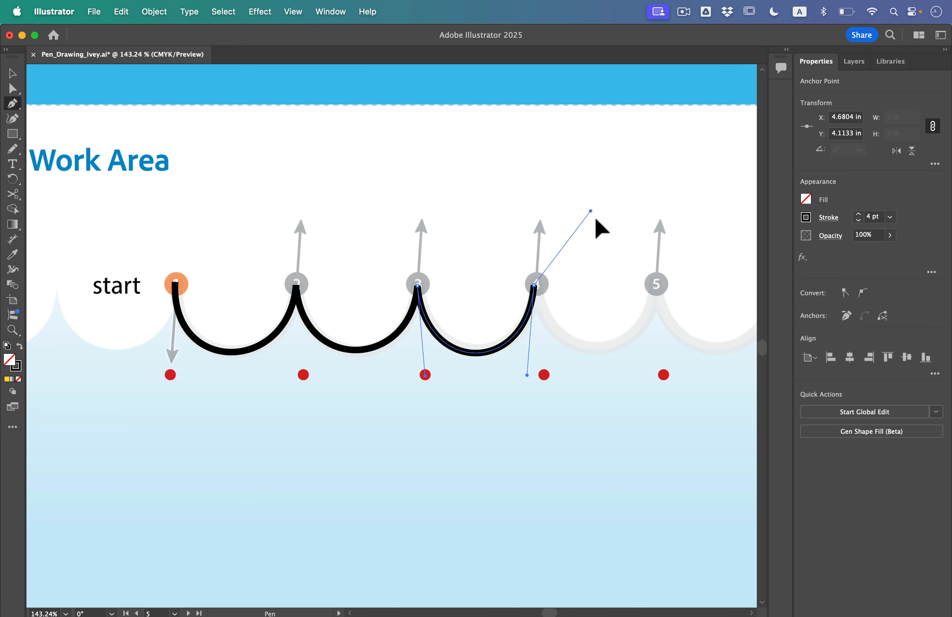
{"action": "left_click_drag", "start_coordinate": [574, 345], "coordinate": [546, 370]}
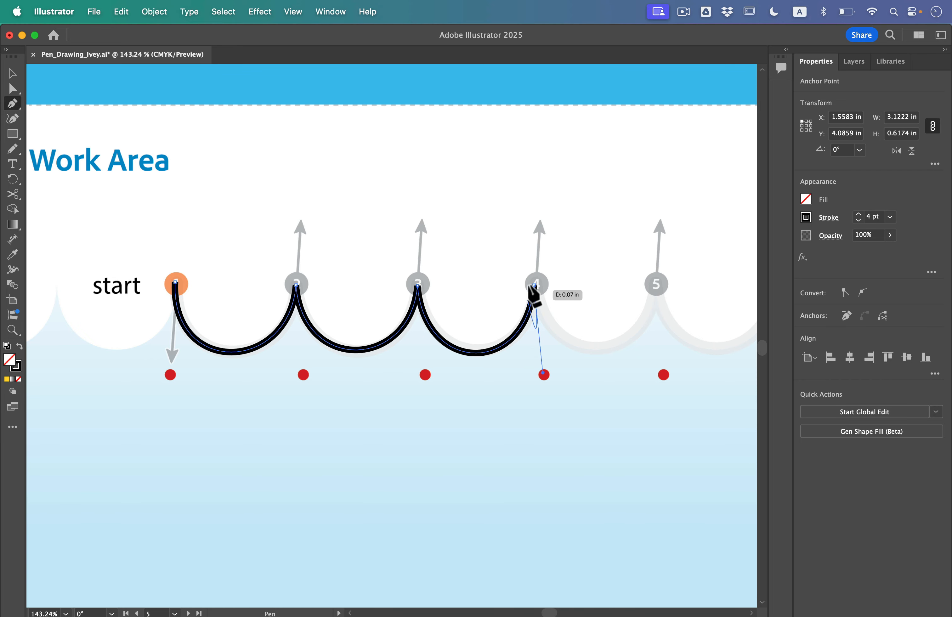
Step: Complete the wave path with point 5's outgoing handle split down to its red dot and a curved end point 6, and deselect it
{"action": "scroll", "coordinate": [636, 318], "scroll_direction": "right", "scroll_amount": 5}
{"action": "scroll", "coordinate": [634, 308], "scroll_direction": "right", "scroll_amount": 2}
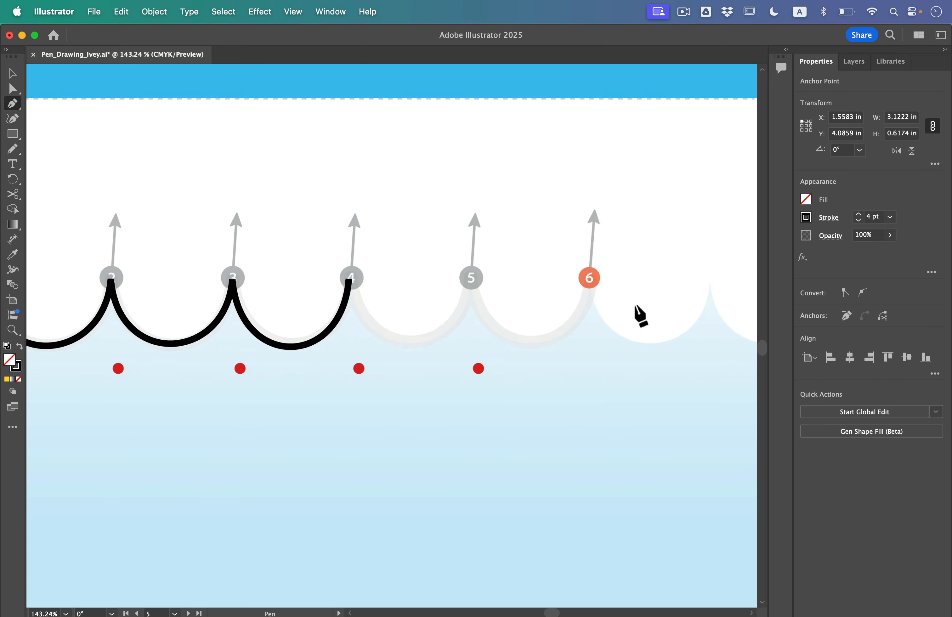
{"action": "mouse_move", "coordinate": [470, 277]}
{"action": "left_mouse_down"}
{"action": "mouse_move", "coordinate": [473, 191]}
{"action": "mouse_move", "coordinate": [525, 224]}
{"action": "left_mouse_up"}
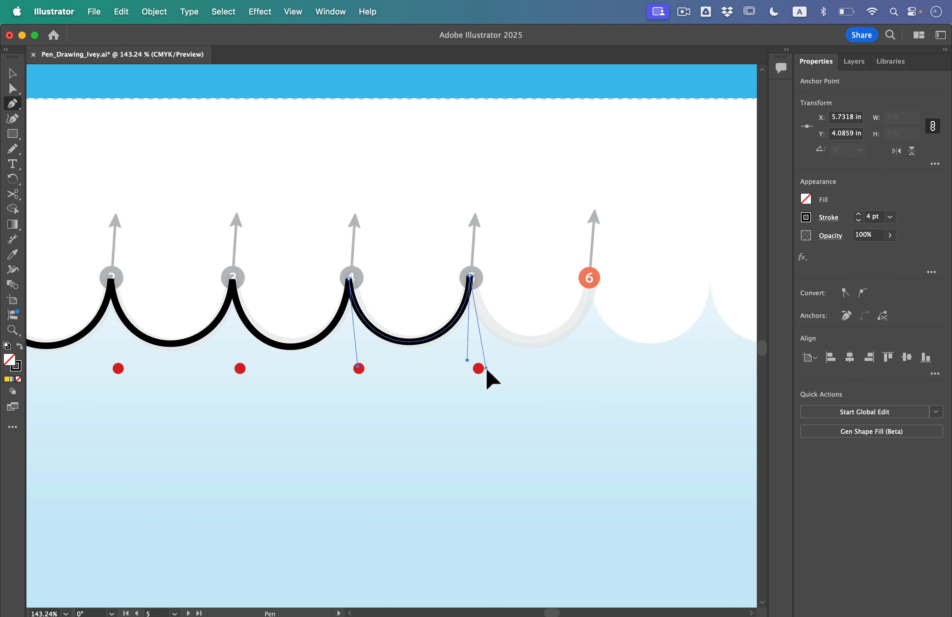
{"action": "left_click_drag", "start_coordinate": [479, 369], "coordinate": [478, 369]}
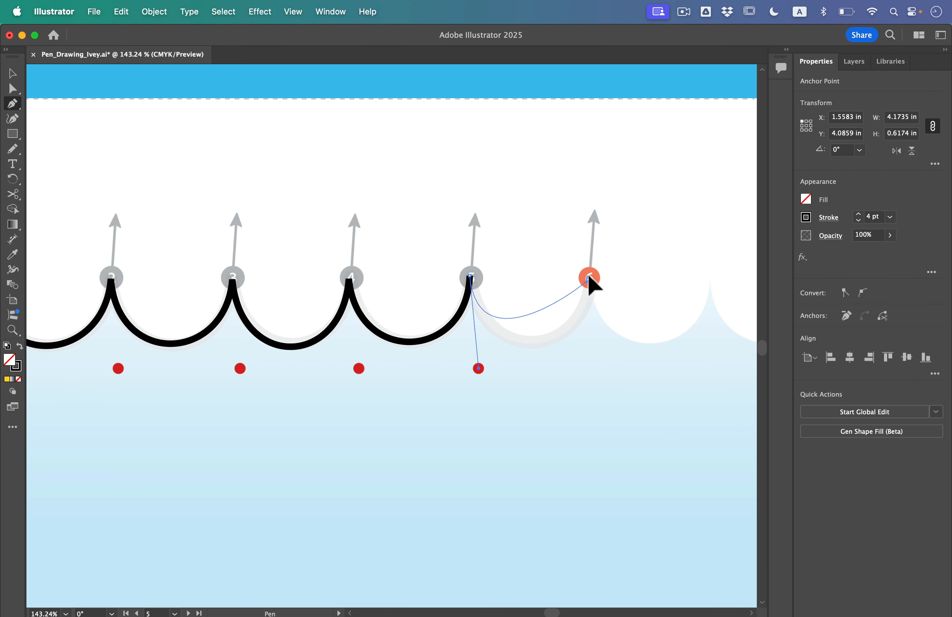
{"action": "left_click_drag", "start_coordinate": [588, 278], "coordinate": [596, 193]}
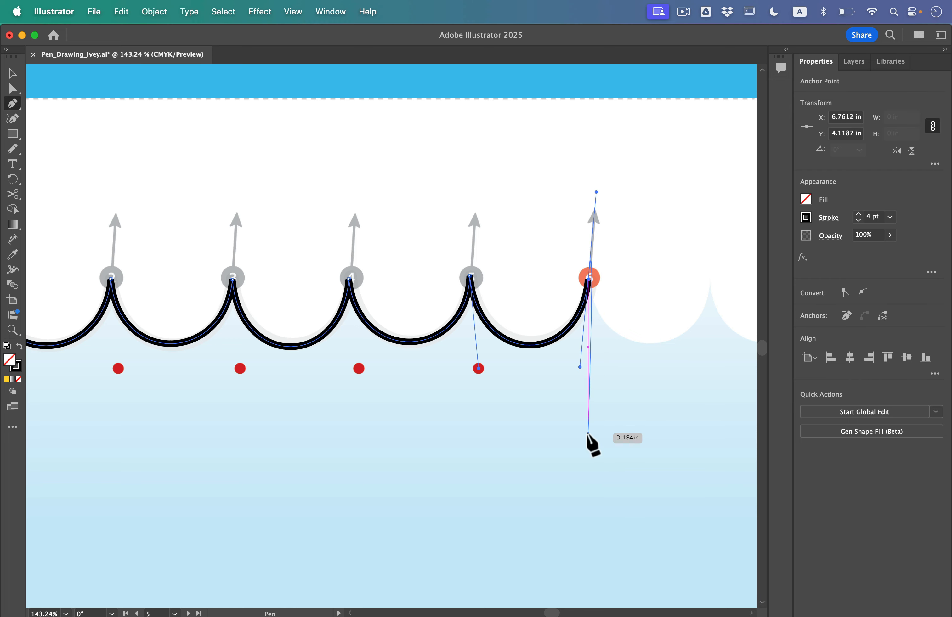
{"action": "left_click", "coordinate": [605, 402], "text": "super"}
Step: Start the flipped Practice scallop path on points 1 and 2, swinging point 2's outgoing handle up to its red dot
{"action": "scroll", "coordinate": [605, 403], "scroll_direction": "down", "scroll_amount": 5}
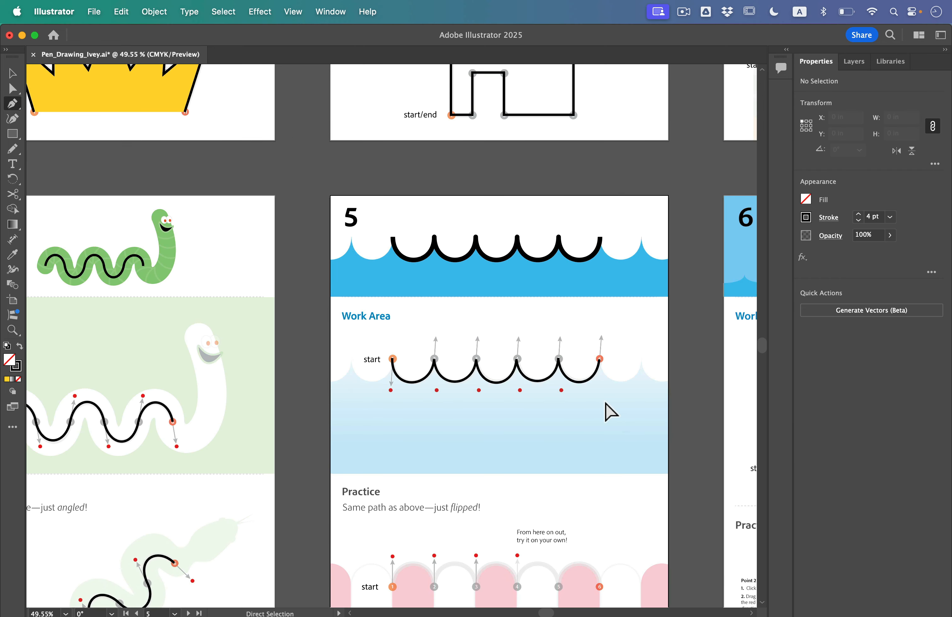
{"action": "scroll", "coordinate": [510, 560], "scroll_direction": "down", "scroll_amount": 5}
{"action": "scroll", "coordinate": [431, 436], "scroll_direction": "up", "scroll_amount": 4}
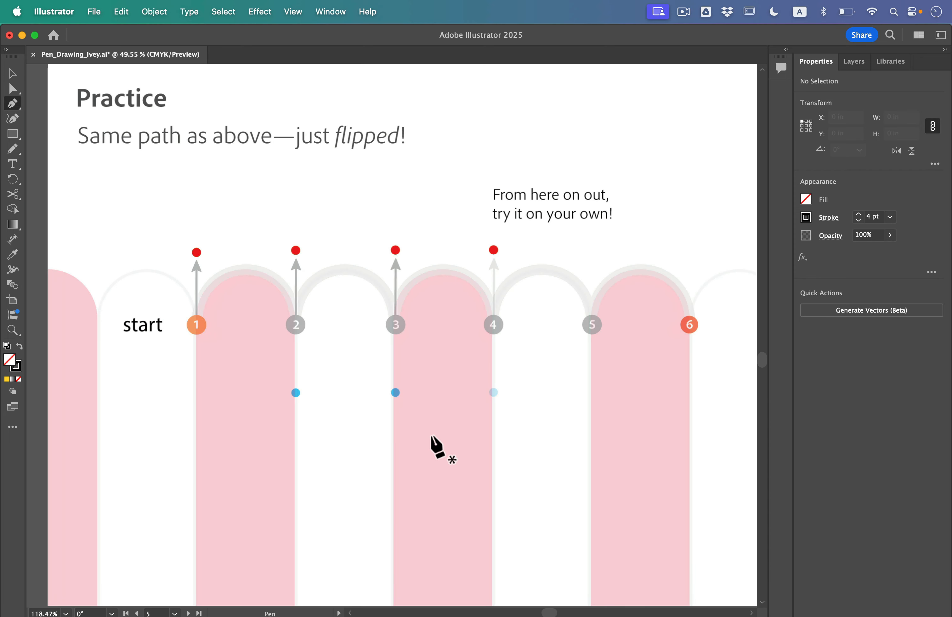
{"action": "scroll", "coordinate": [432, 437], "scroll_direction": "up", "scroll_amount": 1}
{"action": "scroll", "coordinate": [344, 401], "scroll_direction": "right", "scroll_amount": 2}
{"action": "scroll", "coordinate": [345, 401], "scroll_direction": "up", "scroll_amount": 1}
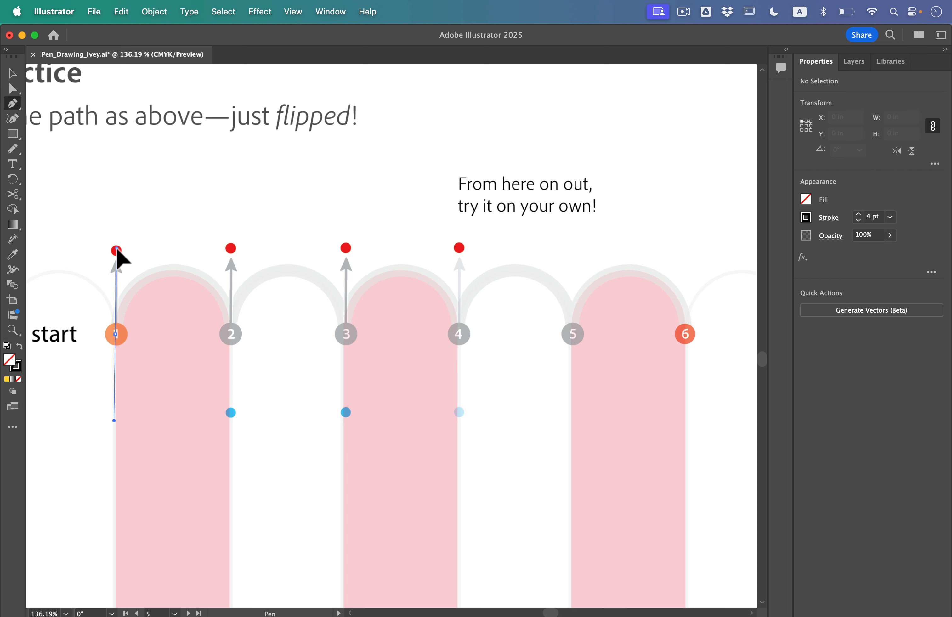
{"action": "left_click_drag", "start_coordinate": [116, 251], "coordinate": [116, 251]}
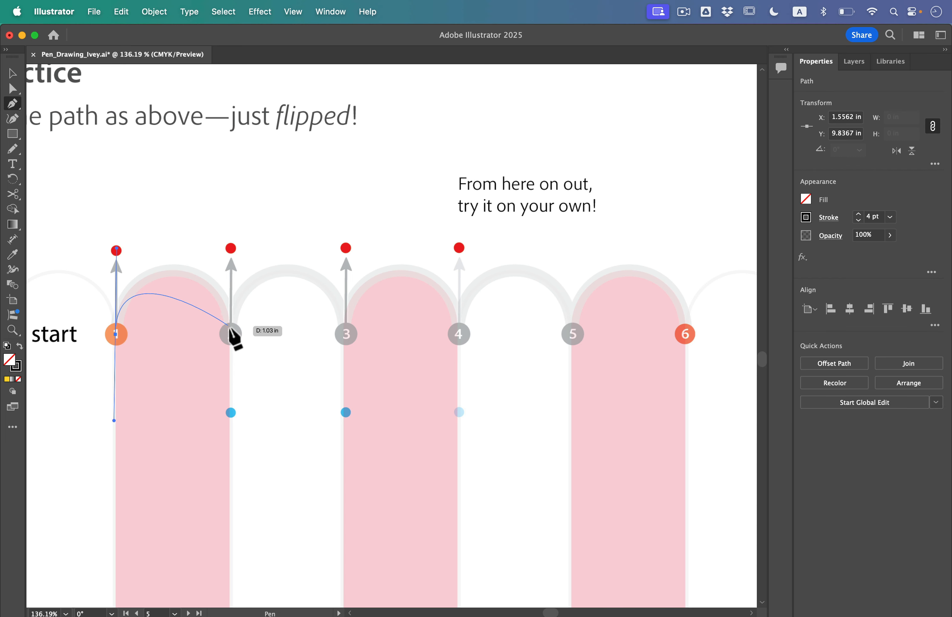
{"action": "left_click_drag", "start_coordinate": [231, 334], "coordinate": [230, 413]}
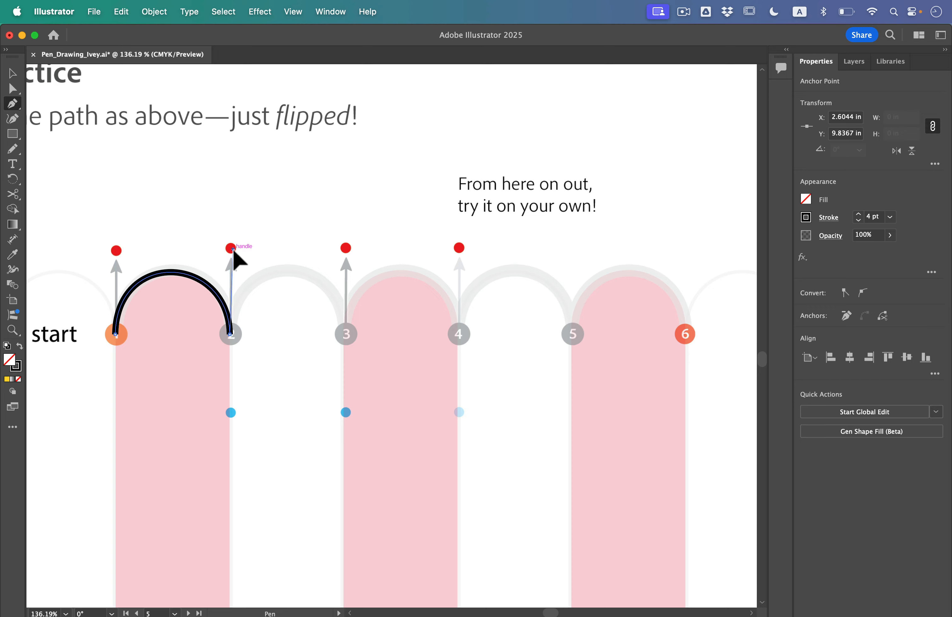
Step: Add corner curve points 3 and 4 to the scallop path, swinging each outgoing handle up to its red dot
{"action": "mouse_move", "coordinate": [346, 334]}
{"action": "left_mouse_down"}
{"action": "mouse_move", "coordinate": [345, 411]}
{"action": "mouse_move", "coordinate": [388, 331]}
{"action": "left_mouse_up"}
{"action": "left_click_drag", "start_coordinate": [356, 255], "coordinate": [348, 249], "text": "alt"}
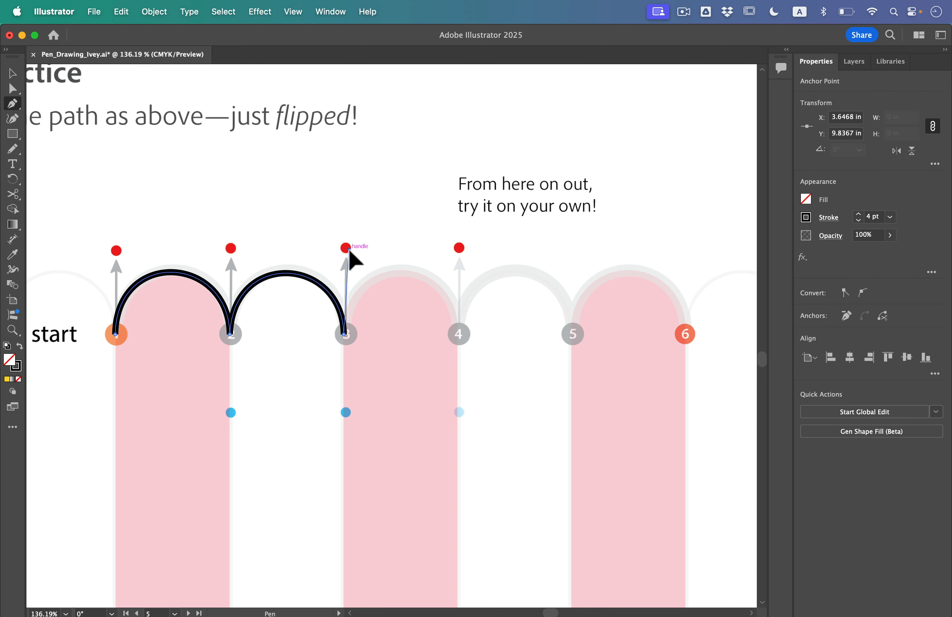
{"action": "mouse_move", "coordinate": [458, 334]}
{"action": "left_mouse_down"}
{"action": "mouse_move", "coordinate": [456, 414]}
{"action": "mouse_move", "coordinate": [501, 375]}
{"action": "left_mouse_up"}
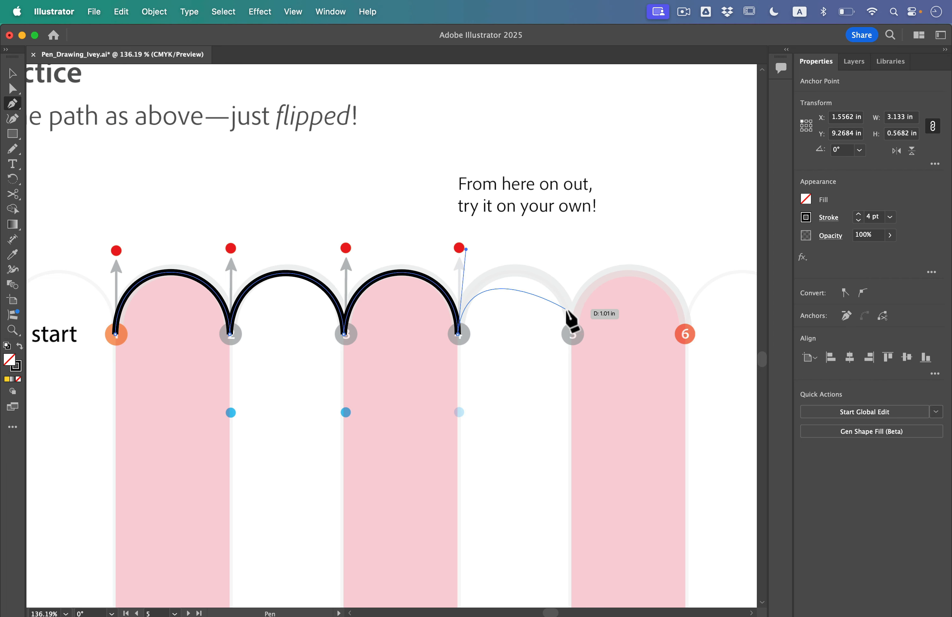
Step: Complete the scallop path with point 5's outgoing handle split upward and a curved end point 6, and deselect it
{"action": "left_click_drag", "start_coordinate": [572, 334], "coordinate": [572, 418]}
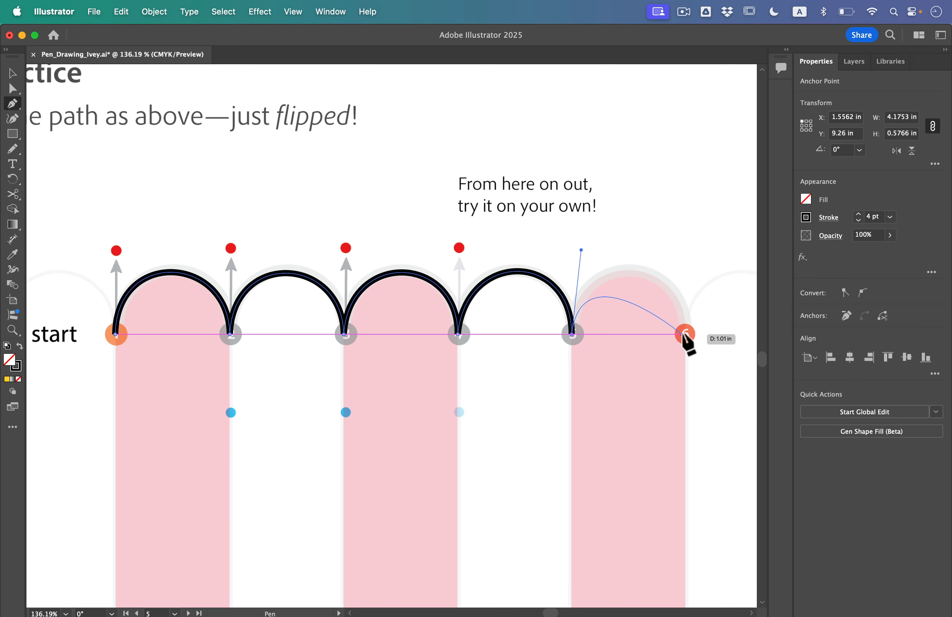
{"action": "left_click_drag", "start_coordinate": [685, 334], "coordinate": [685, 419]}
{"action": "scroll", "coordinate": [580, 442], "scroll_direction": "down", "scroll_amount": 3}
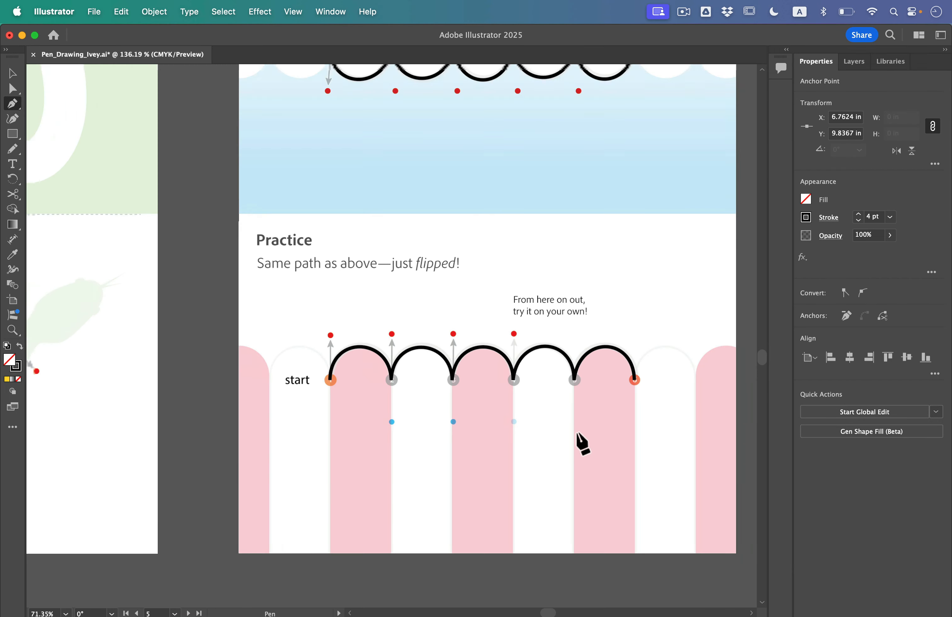
{"action": "scroll", "coordinate": [576, 433], "scroll_direction": "down", "scroll_amount": 1}
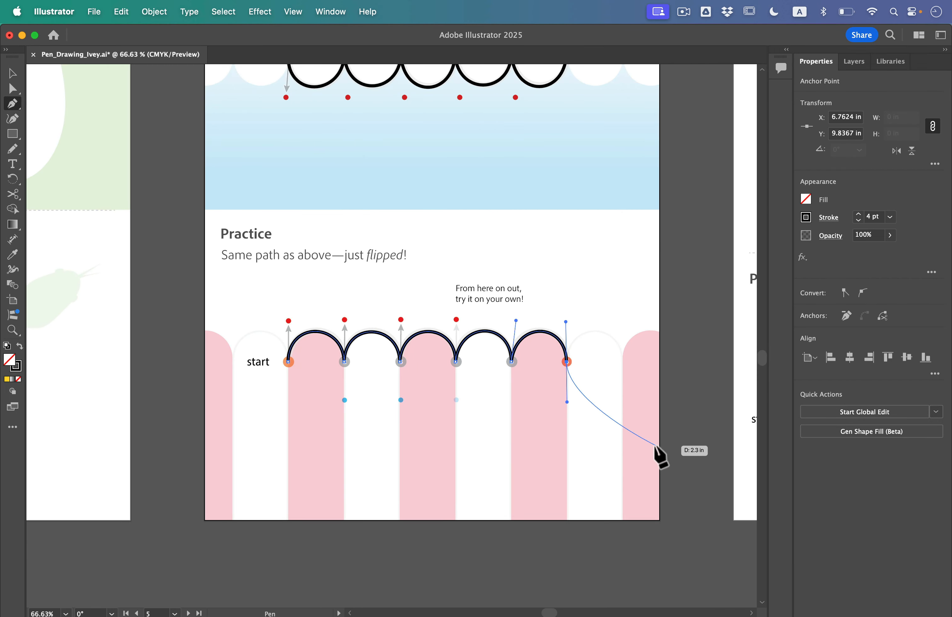
{"action": "left_click", "coordinate": [642, 425], "text": "super"}
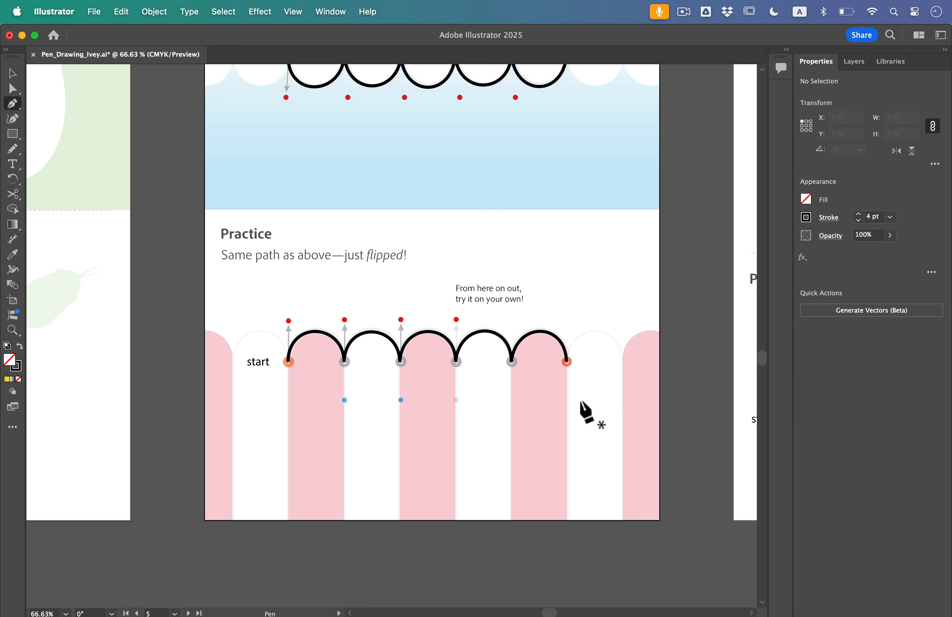
Step: Go to artboard 6 and draw the large Work Area sail's curved edge from point 1 to point 2
{"action": "left_click", "coordinate": [175, 613]}
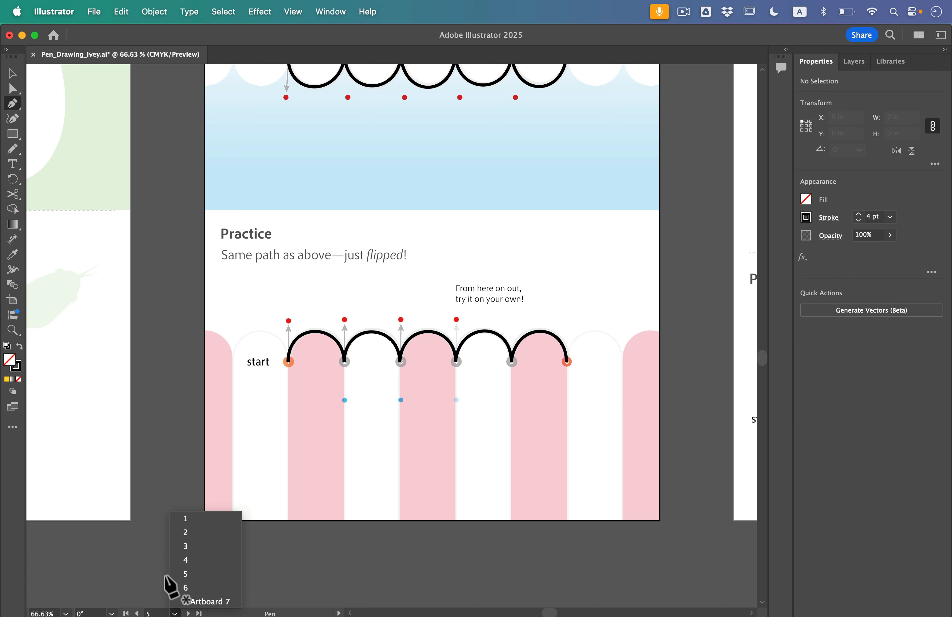
{"action": "left_click", "coordinate": [207, 582]}
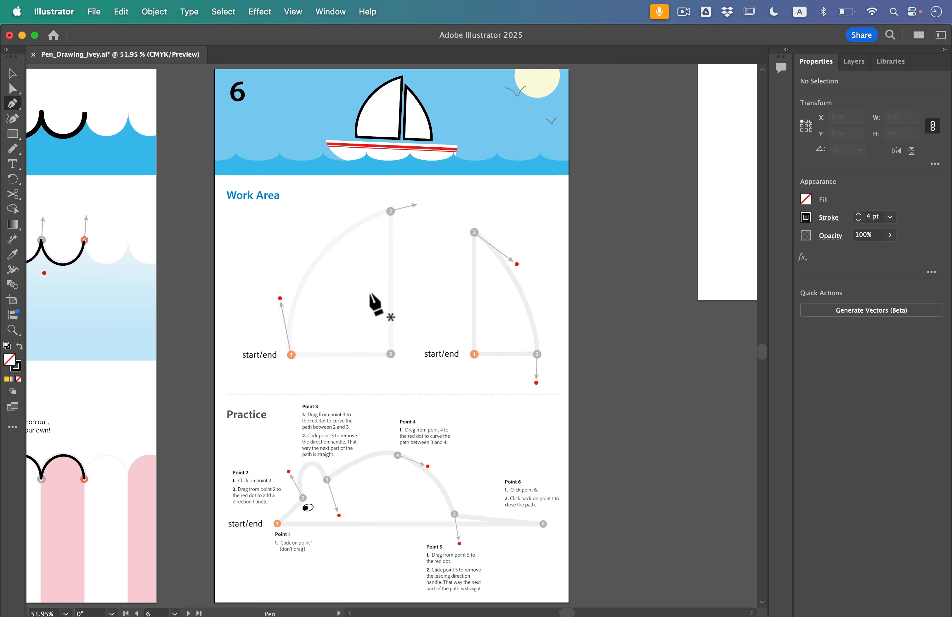
{"action": "scroll", "coordinate": [326, 325], "scroll_direction": "up", "scroll_amount": 5}
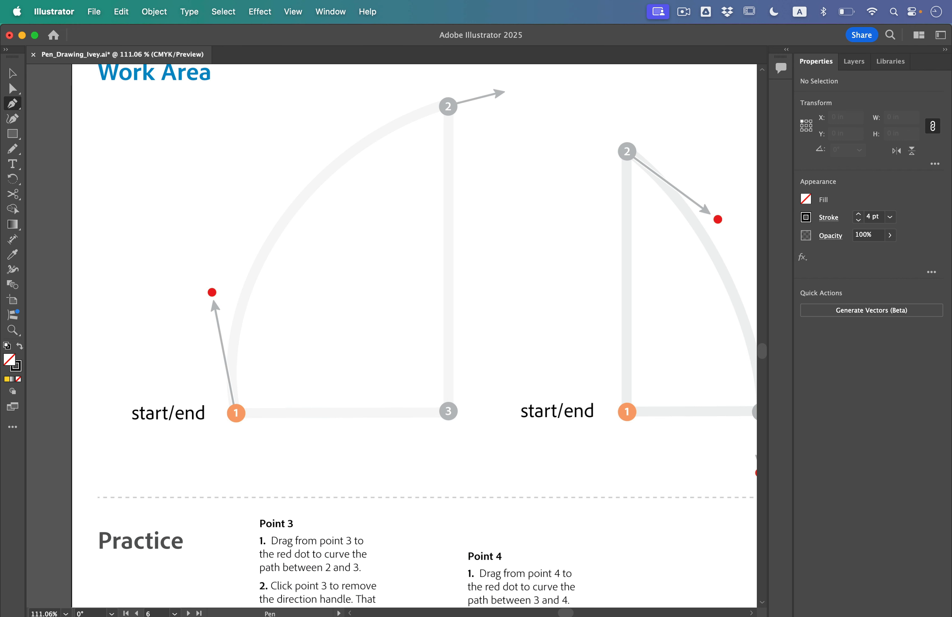
{"action": "left_click_drag", "start_coordinate": [234, 384], "coordinate": [212, 299]}
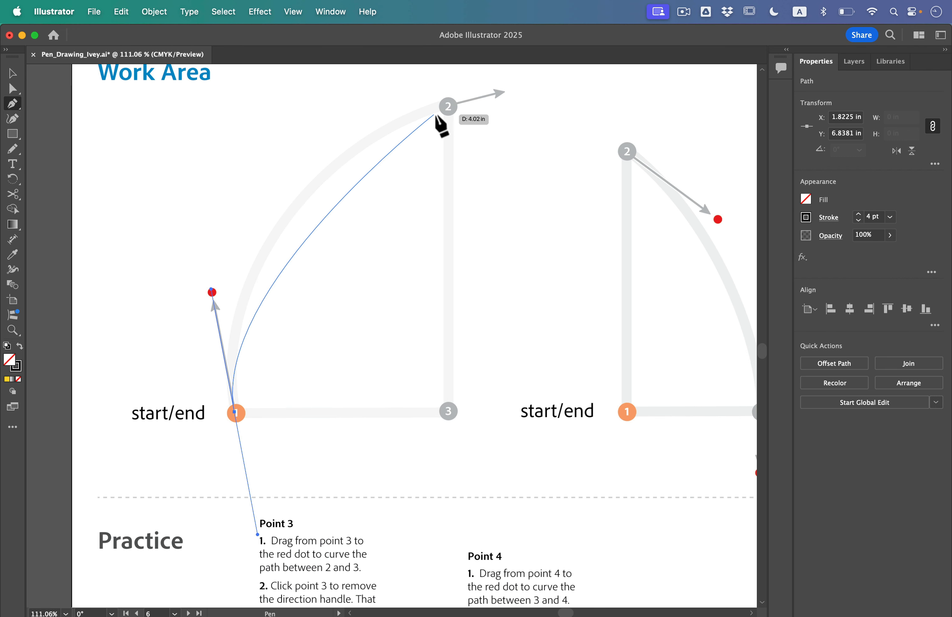
{"action": "mouse_move", "coordinate": [448, 106]}
{"action": "left_mouse_down"}
{"action": "mouse_move", "coordinate": [506, 106]}
{"action": "mouse_move", "coordinate": [557, 60]}
{"action": "mouse_move", "coordinate": [544, 259]}
{"action": "mouse_move", "coordinate": [589, 611]}
{"action": "mouse_move", "coordinate": [578, 404]}
{"action": "mouse_move", "coordinate": [601, 219]}
{"action": "mouse_move", "coordinate": [631, 133]}
{"action": "mouse_move", "coordinate": [628, 109]}
{"action": "mouse_move", "coordinate": [595, 91]}
{"action": "mouse_move", "coordinate": [586, 103]}
{"action": "mouse_move", "coordinate": [594, 104]}
{"action": "left_mouse_up"}
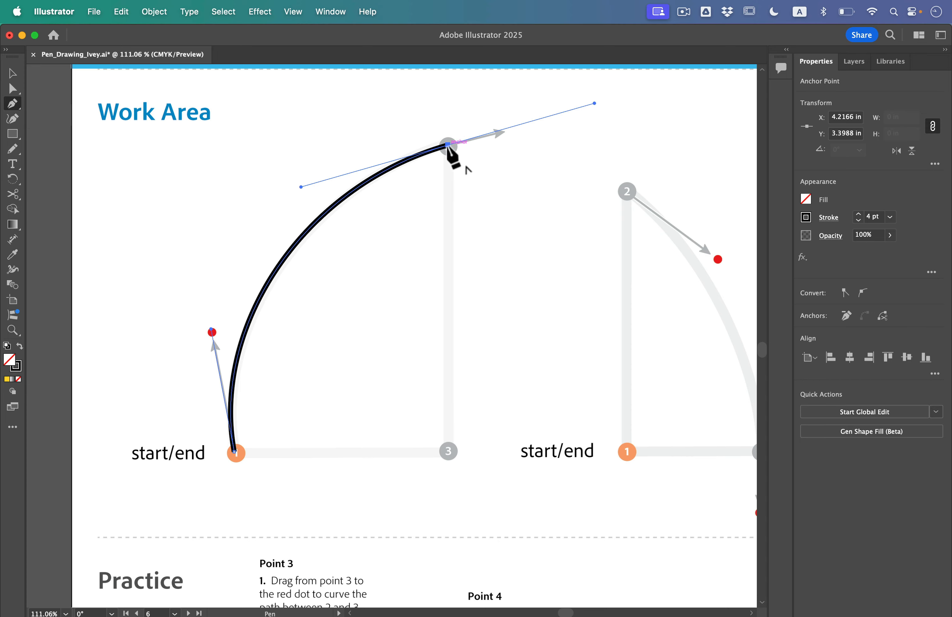
Step: Remove point 2's outgoing handle, close the large sail with straight edges through point 3 back to point 1, and deselect it
{"action": "left_click_drag", "start_coordinate": [514, 130], "coordinate": [515, 131]}
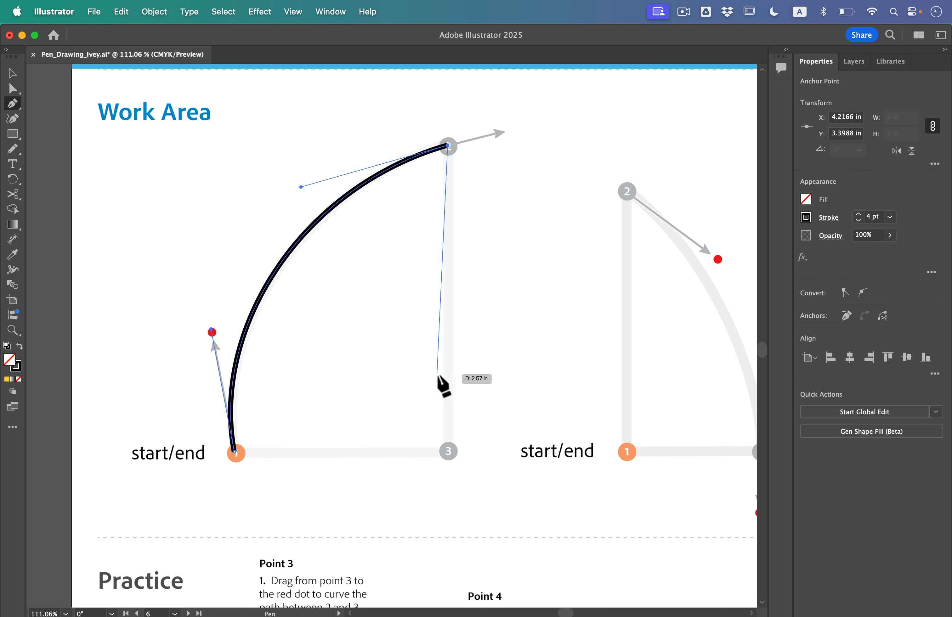
{"action": "left_click", "coordinate": [449, 451]}
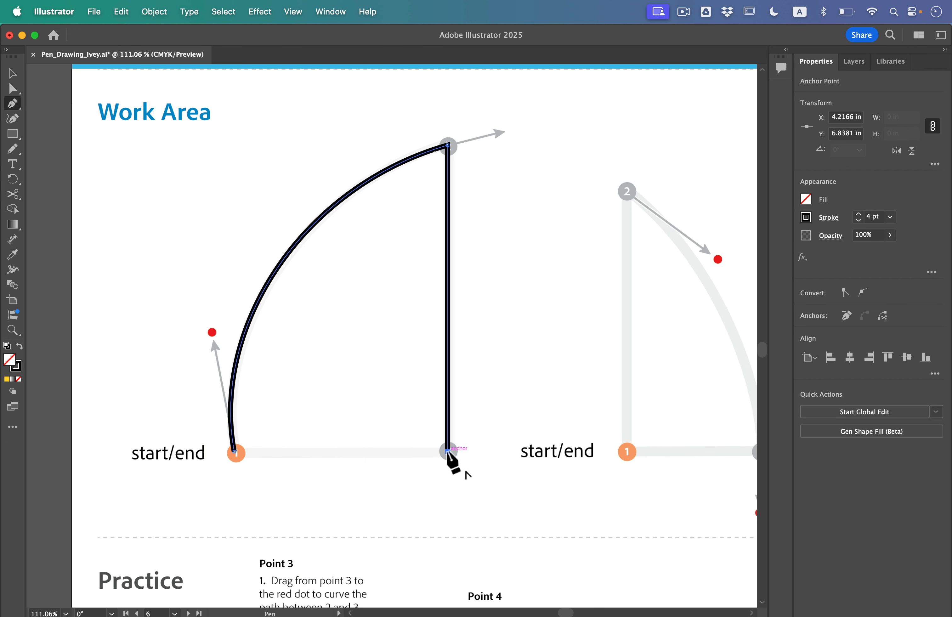
{"action": "left_click", "coordinate": [235, 451]}
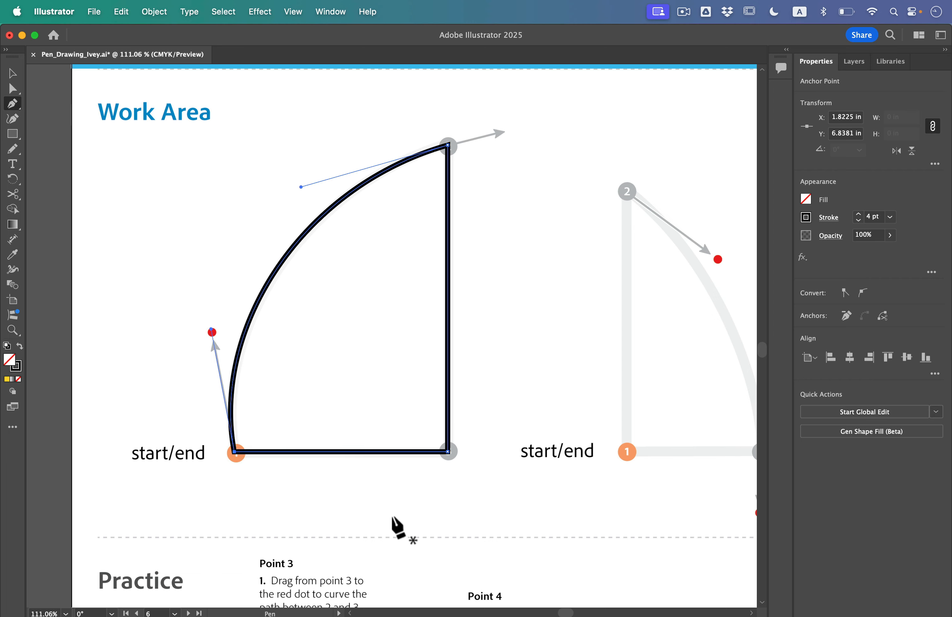
{"action": "scroll", "coordinate": [498, 382], "scroll_direction": "right", "scroll_amount": 10}
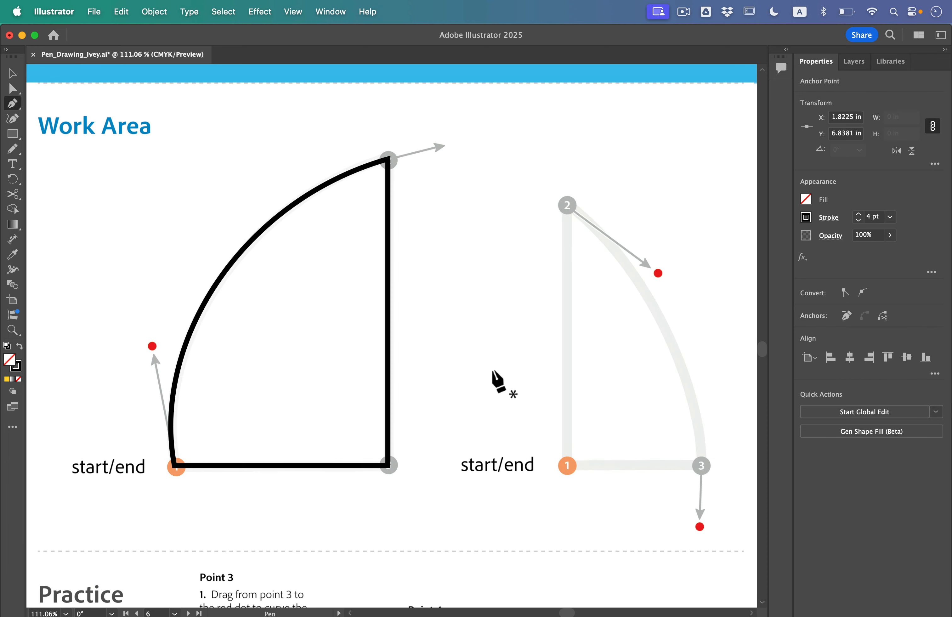
{"action": "key", "text": "super+shift+a"}
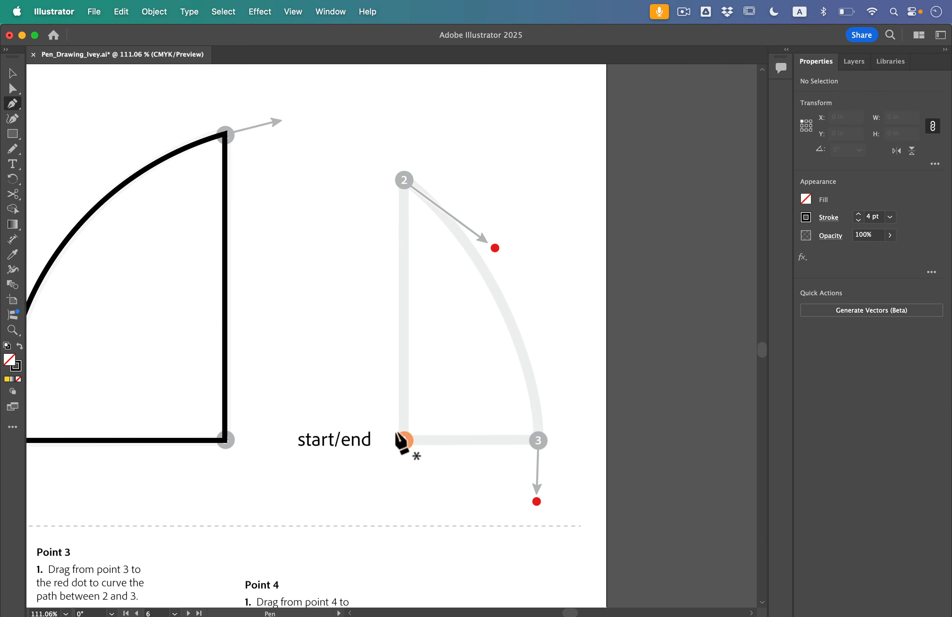
Step: Draw the small sail as a closed path with straight edges 1–2 and 3–1 and a curve between points 2 and 3, and deselect it
{"action": "left_click", "coordinate": [403, 440]}
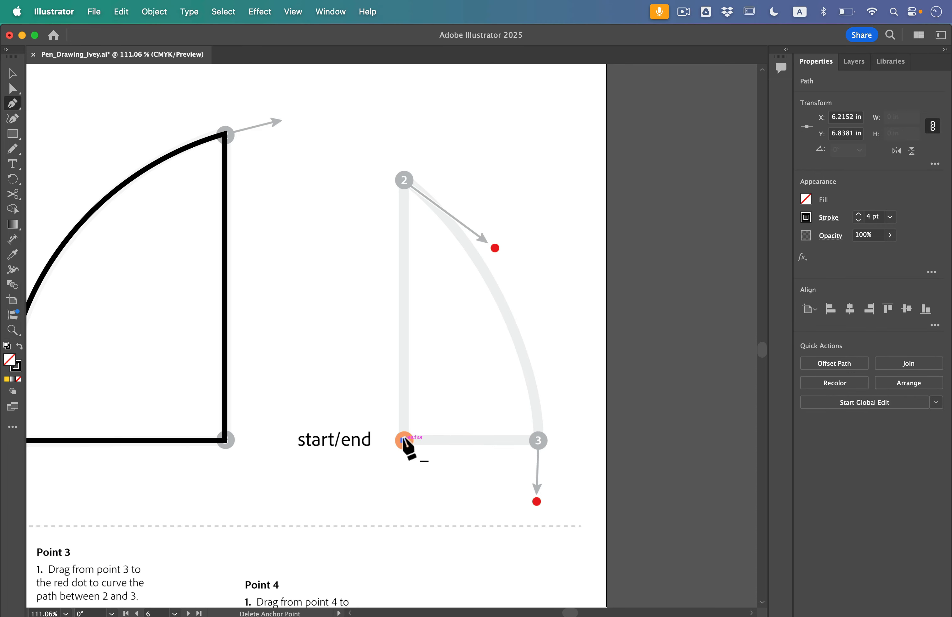
{"action": "left_click", "coordinate": [403, 180]}
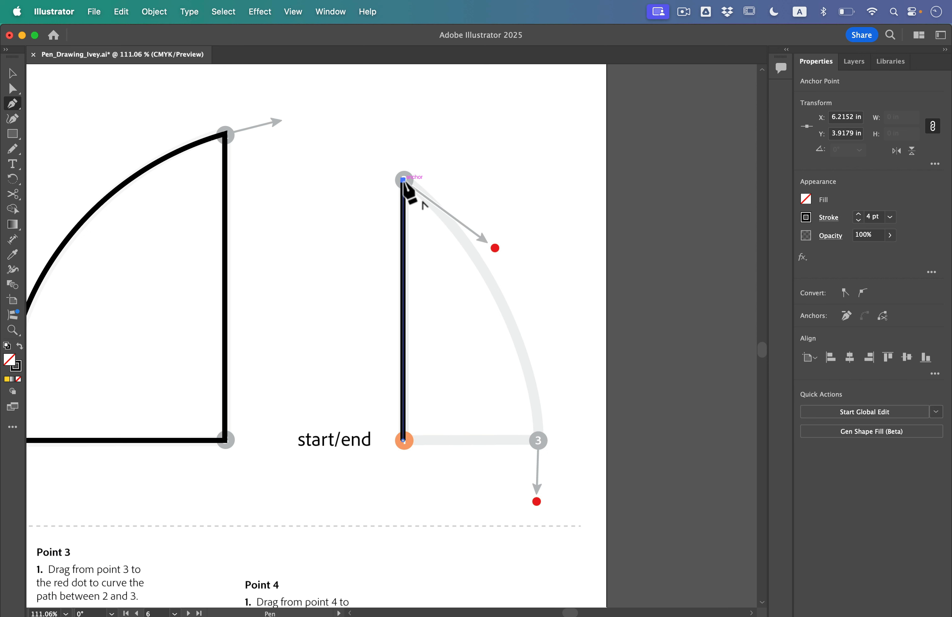
{"action": "left_click_drag", "start_coordinate": [463, 253], "coordinate": [499, 253]}
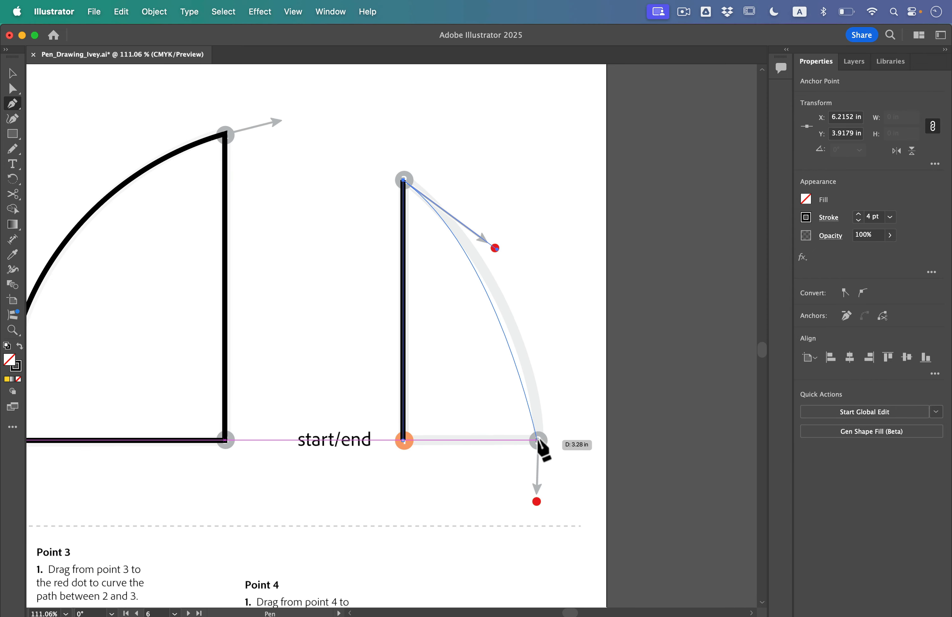
{"action": "left_click_drag", "start_coordinate": [538, 441], "coordinate": [537, 506]}
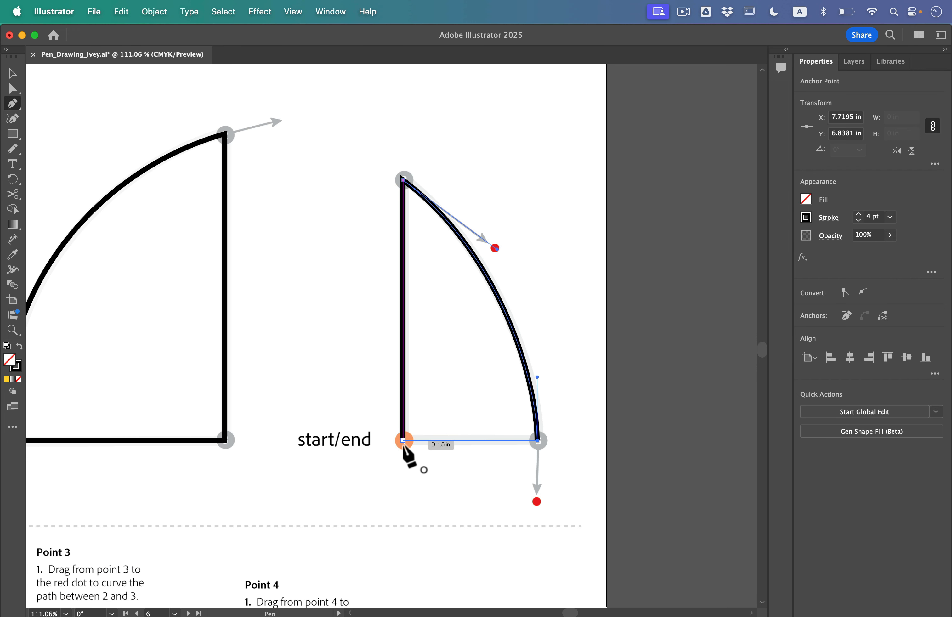
{"action": "left_click", "coordinate": [403, 440]}
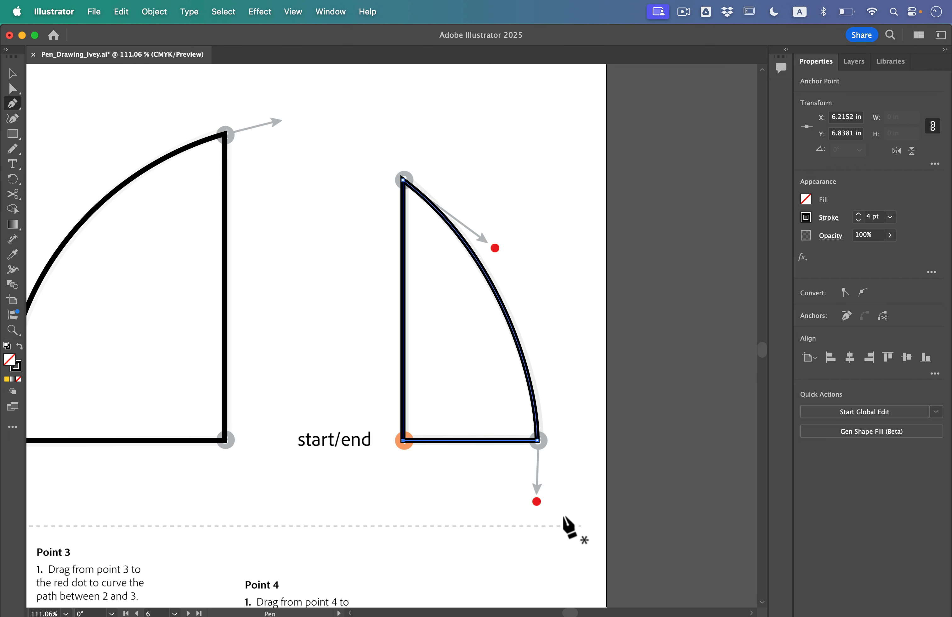
{"action": "left_click", "coordinate": [578, 485], "text": "super"}
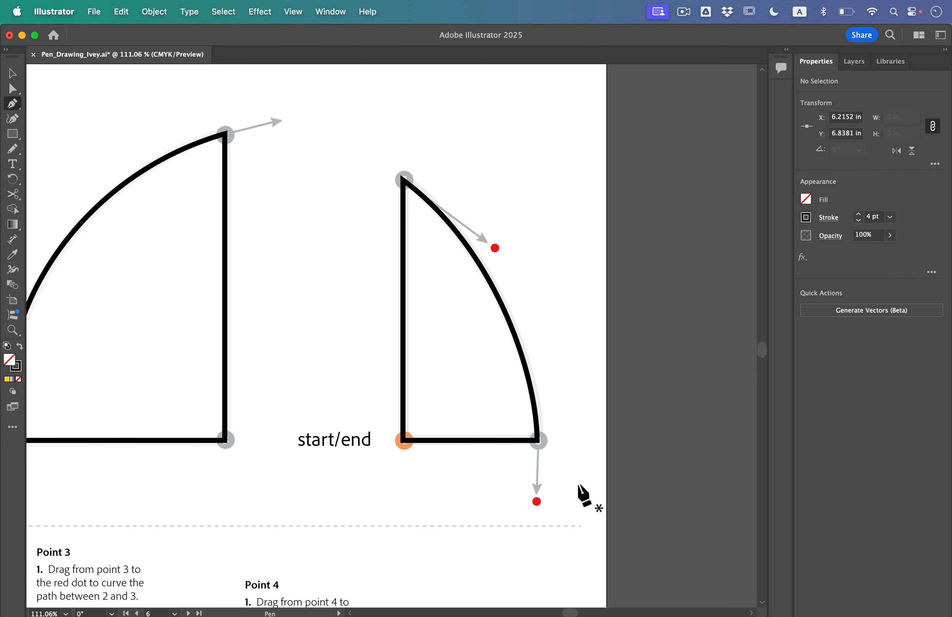
Step: Start the Practice mouse path with a straight segment from point 1 to 2 and pull a handle from point 2 to its red dot
{"action": "scroll", "coordinate": [363, 423], "scroll_direction": "down", "scroll_amount": 10}
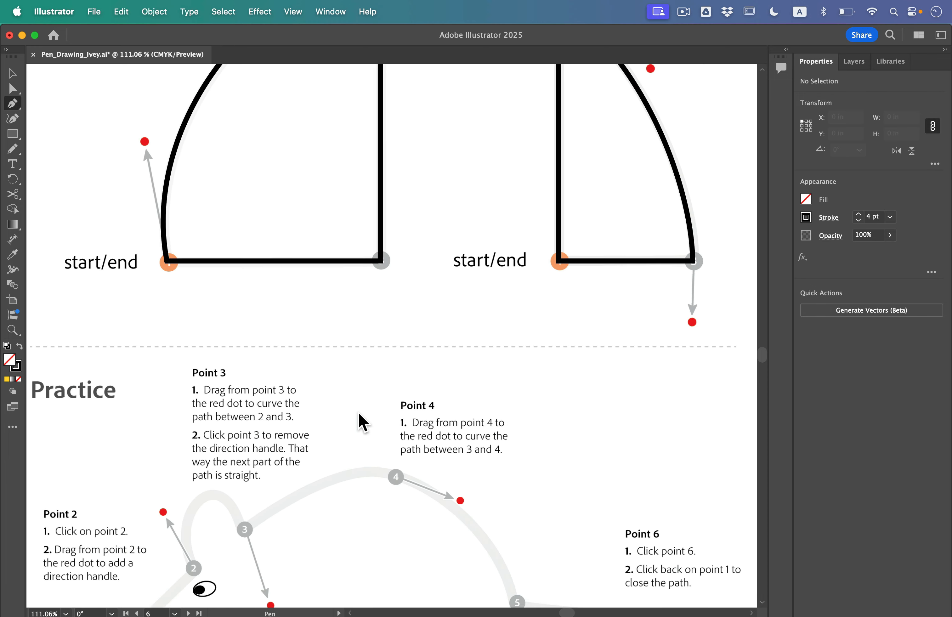
{"action": "scroll", "coordinate": [362, 422], "scroll_direction": "down", "scroll_amount": 5}
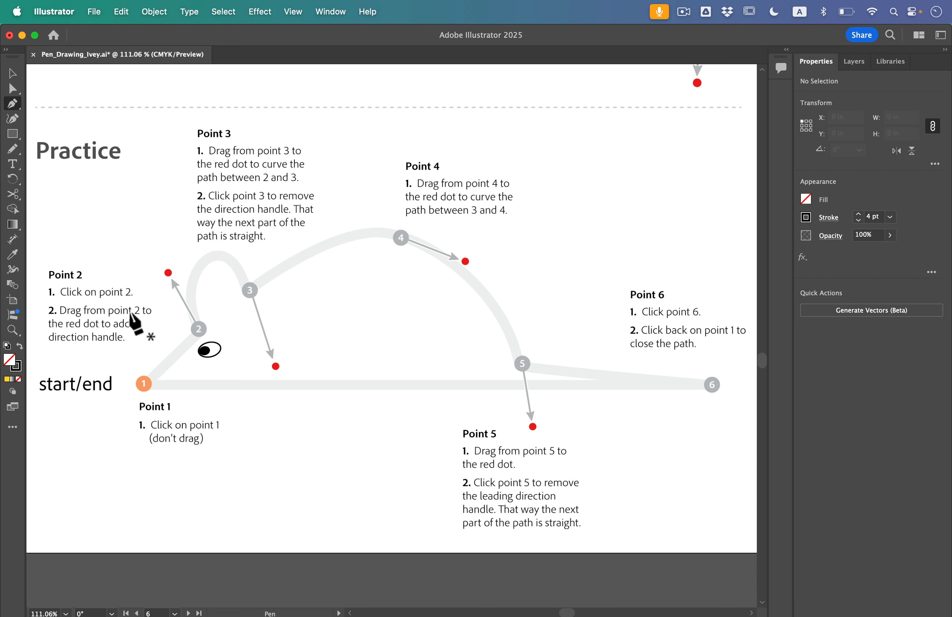
{"action": "left_click", "coordinate": [143, 383]}
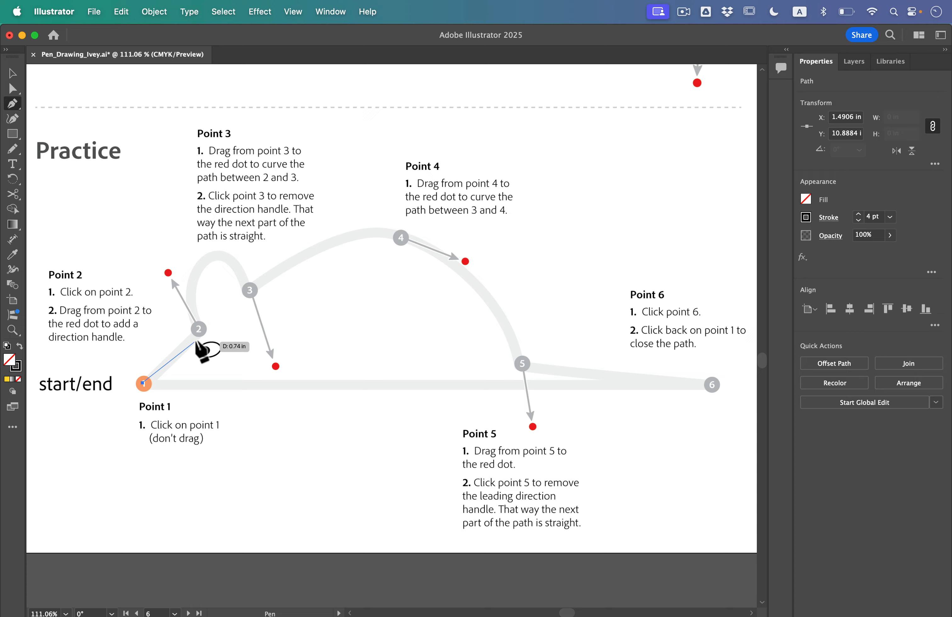
{"action": "left_click", "coordinate": [199, 330]}
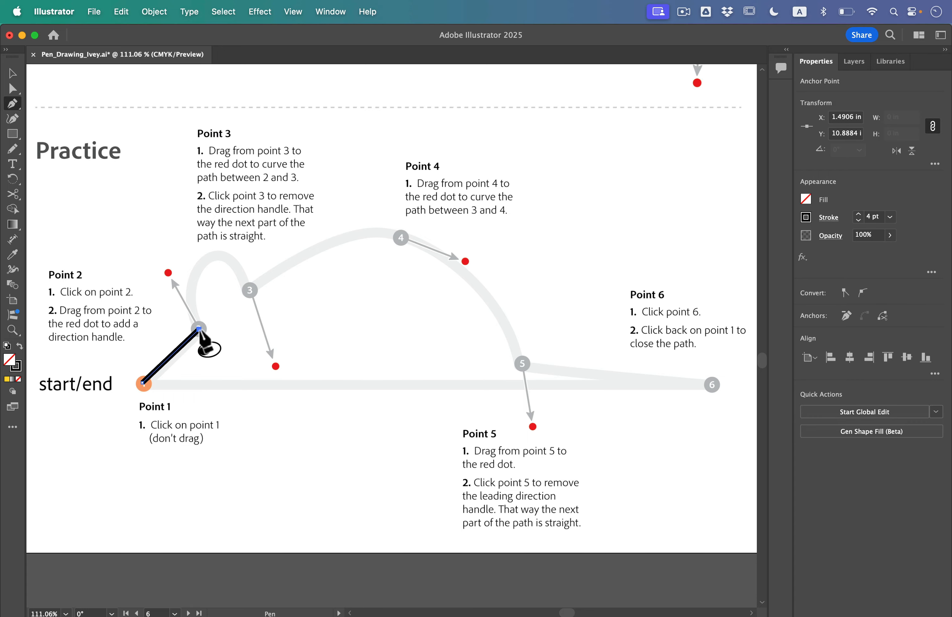
{"action": "mouse_move", "coordinate": [200, 329]}
{"action": "left_mouse_down"}
{"action": "mouse_move", "coordinate": [168, 272]}
{"action": "mouse_move", "coordinate": [209, 238]}
{"action": "mouse_move", "coordinate": [244, 263]}
{"action": "mouse_move", "coordinate": [246, 316]}
{"action": "mouse_move", "coordinate": [204, 328]}
{"action": "left_mouse_up"}
{"action": "left_click_drag", "start_coordinate": [168, 272], "coordinate": [168, 272]}
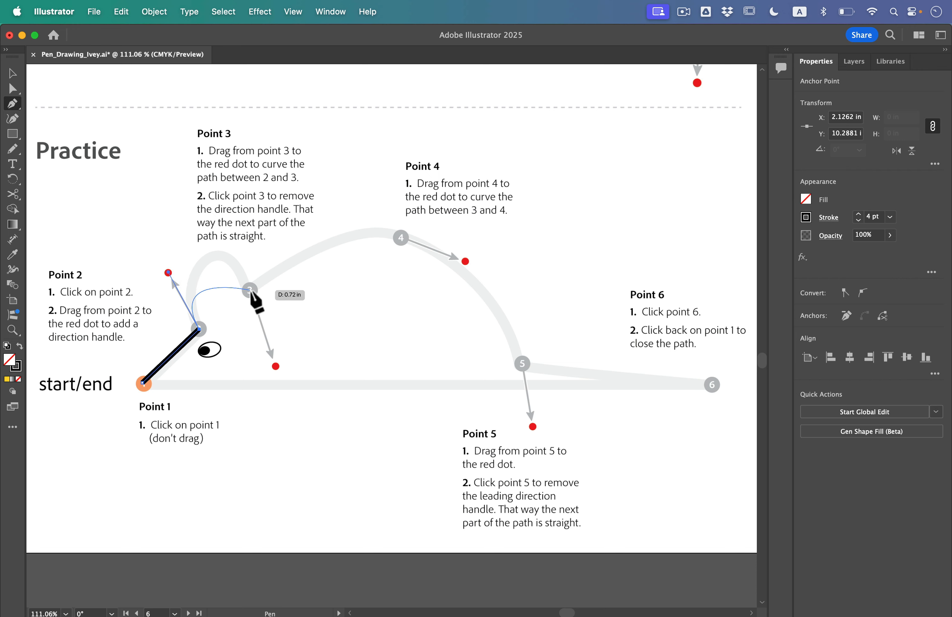
Step: Curve the mouse path to point 3, remove that point's outgoing handle, and add curve point 4 with its handle at the red dot
{"action": "left_click_drag", "start_coordinate": [248, 289], "coordinate": [275, 365]}
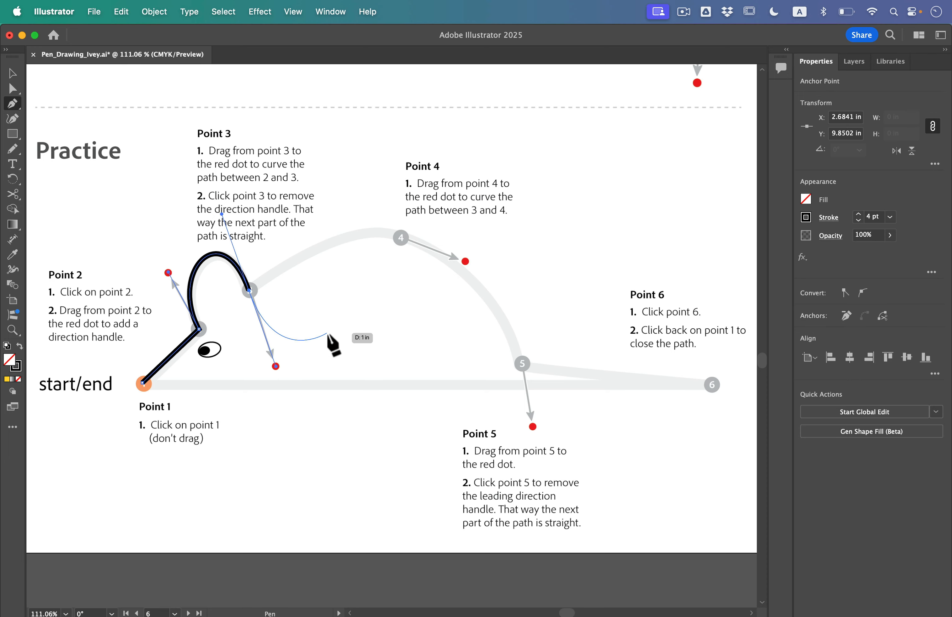
{"action": "left_click", "coordinate": [248, 290]}
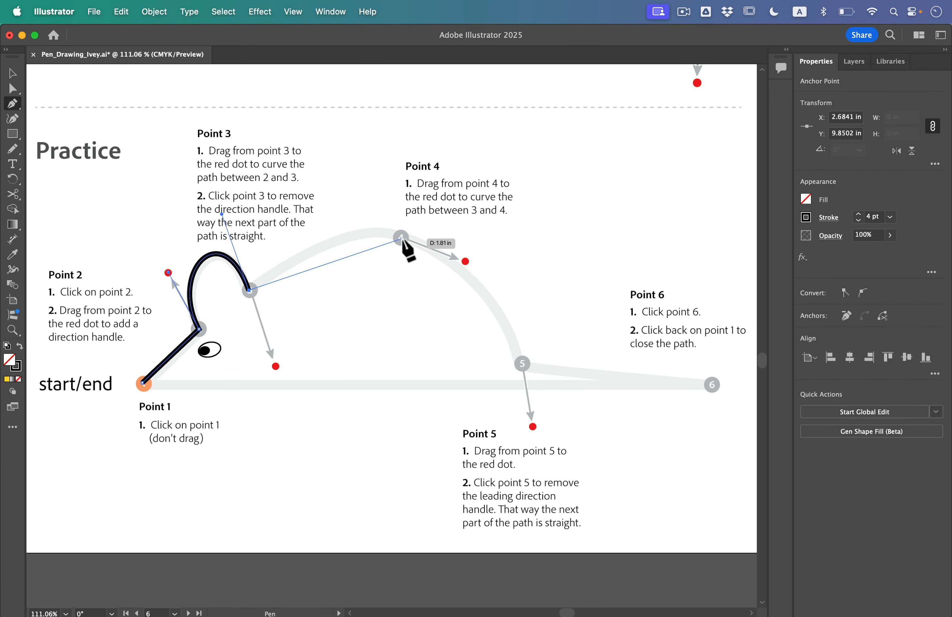
{"action": "left_click_drag", "start_coordinate": [401, 238], "coordinate": [466, 263]}
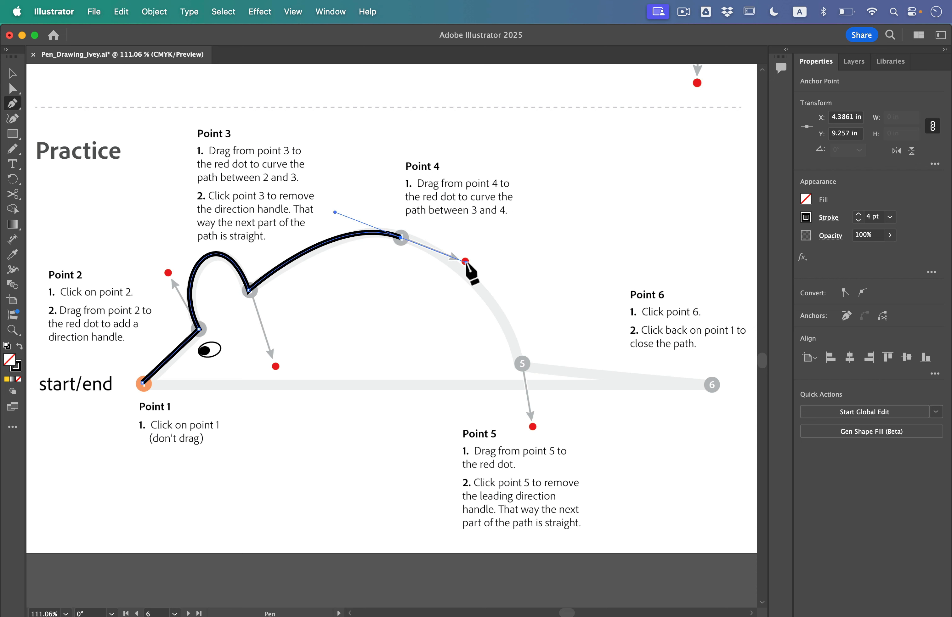
Step: Curve to point 5, remove its leading handle, and close the mouse path with straight segments through point 6 to point 1
{"action": "left_click_drag", "start_coordinate": [522, 363], "coordinate": [534, 427]}
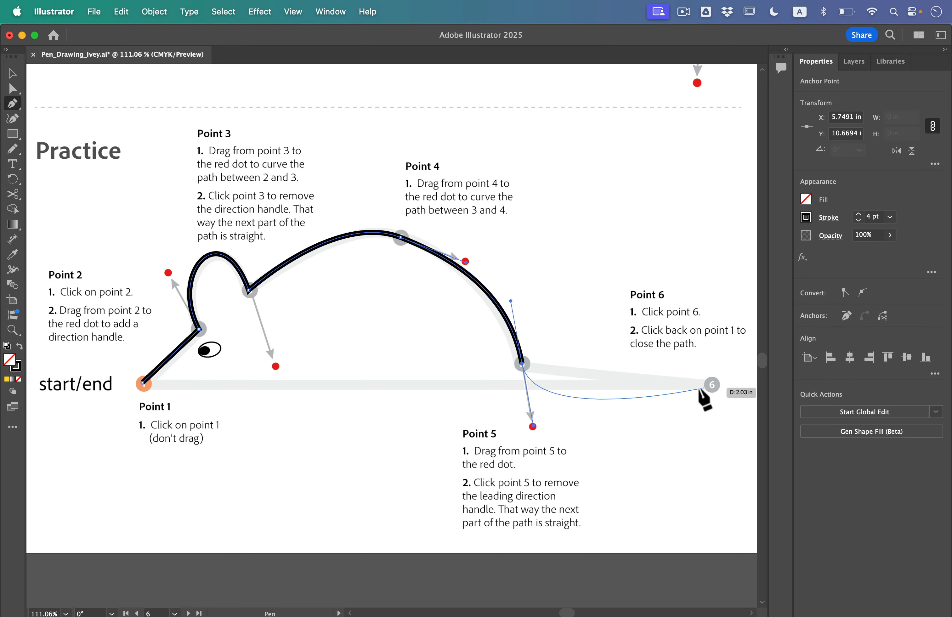
{"action": "left_click", "coordinate": [522, 364]}
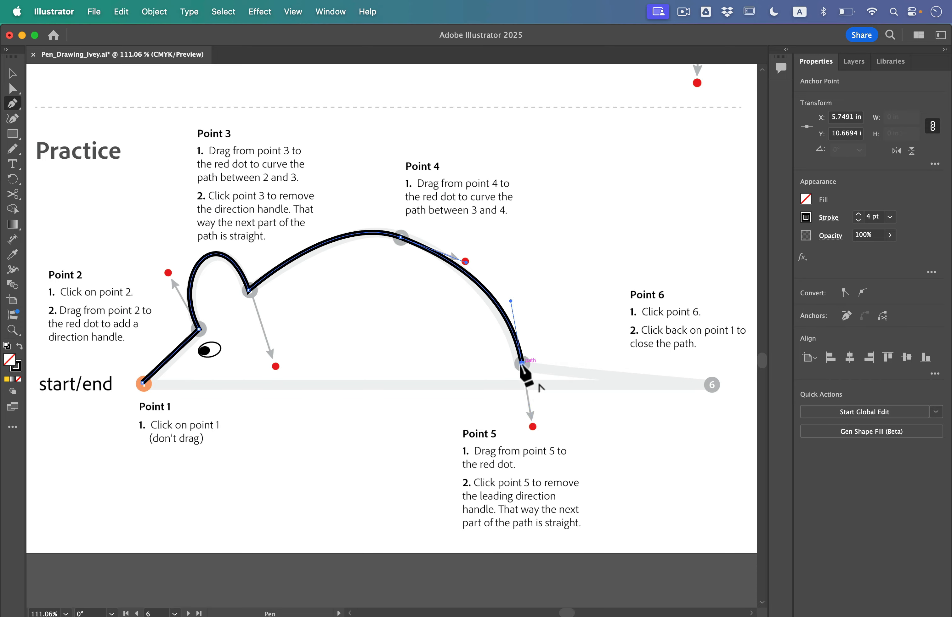
{"action": "left_click", "coordinate": [712, 383]}
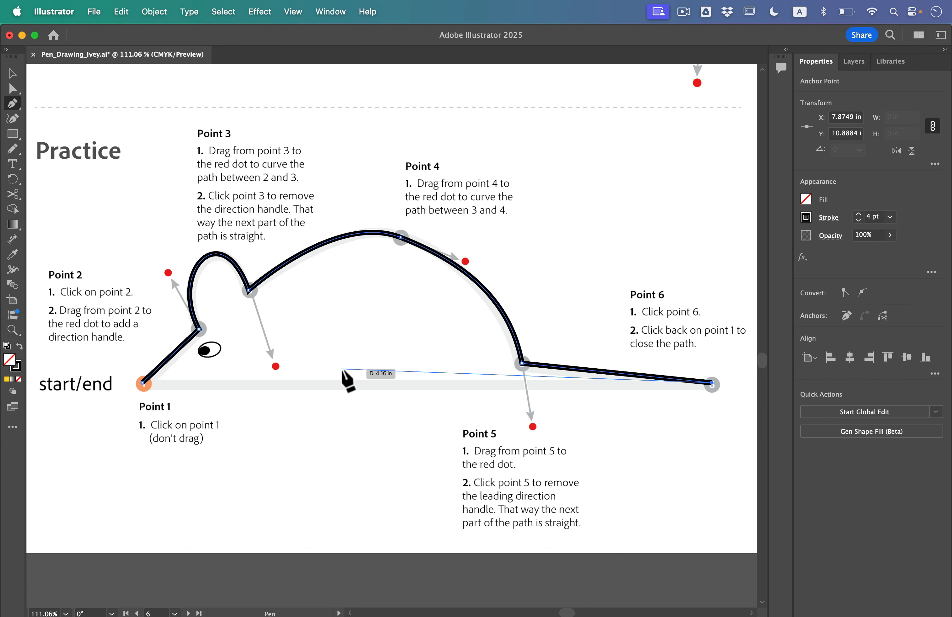
{"action": "left_click", "coordinate": [143, 384]}
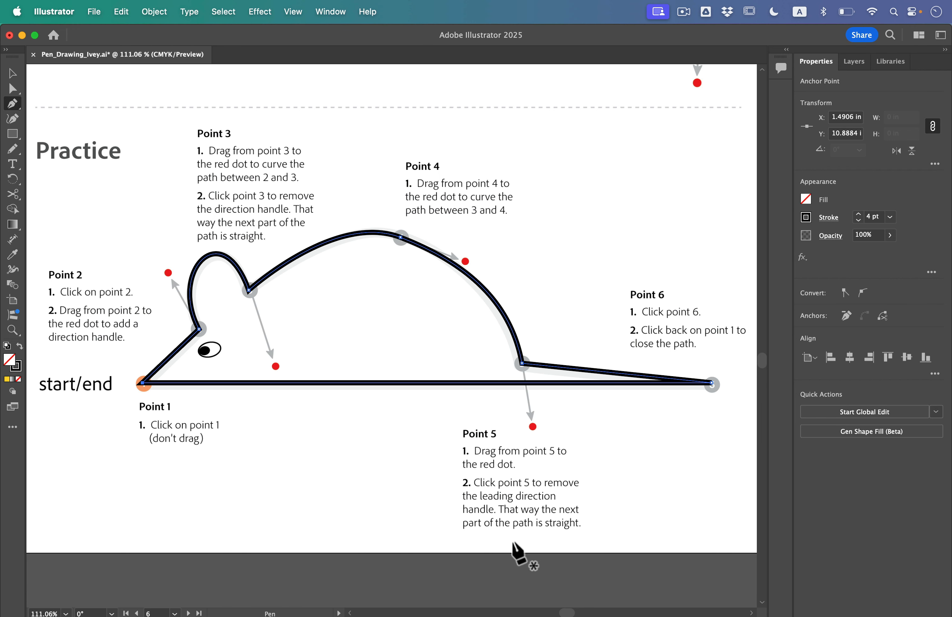
Step: Adjust point 5's curve handle on the mouse path with the Direct Selection tool to refine the back's curve, and deselect the path
{"action": "left_click", "coordinate": [12, 89]}
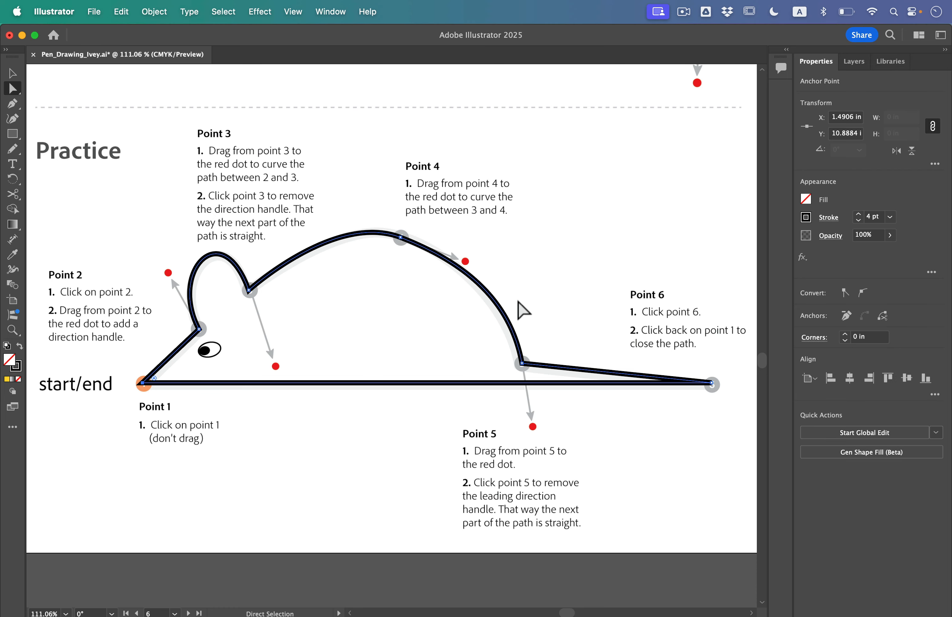
{"action": "left_click", "coordinate": [522, 363]}
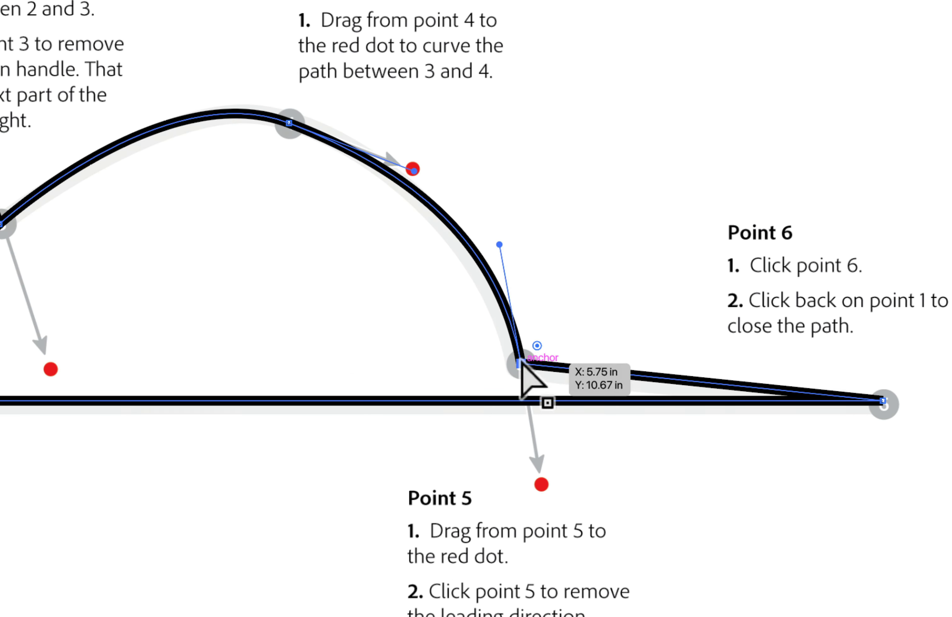
{"action": "mouse_move", "coordinate": [501, 243]}
{"action": "left_mouse_down"}
{"action": "mouse_move", "coordinate": [501, 272]}
{"action": "mouse_move", "coordinate": [495, 257]}
{"action": "left_mouse_up"}
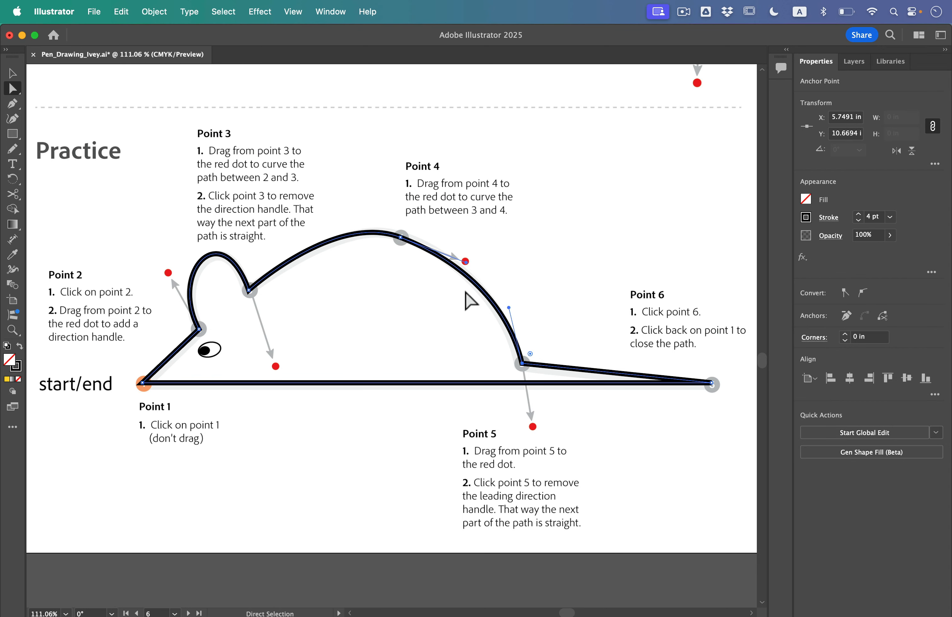
{"action": "left_click", "coordinate": [543, 220]}
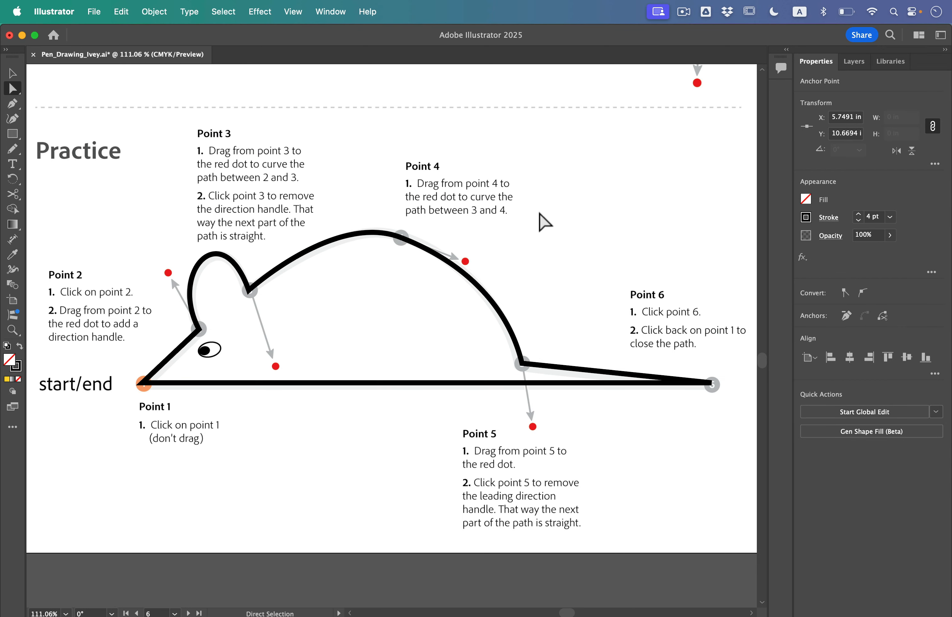
Step: Go to artboard 7 and start the hand outline with the Pen tool as a straight segment from A to B
{"action": "key", "text": "p"}
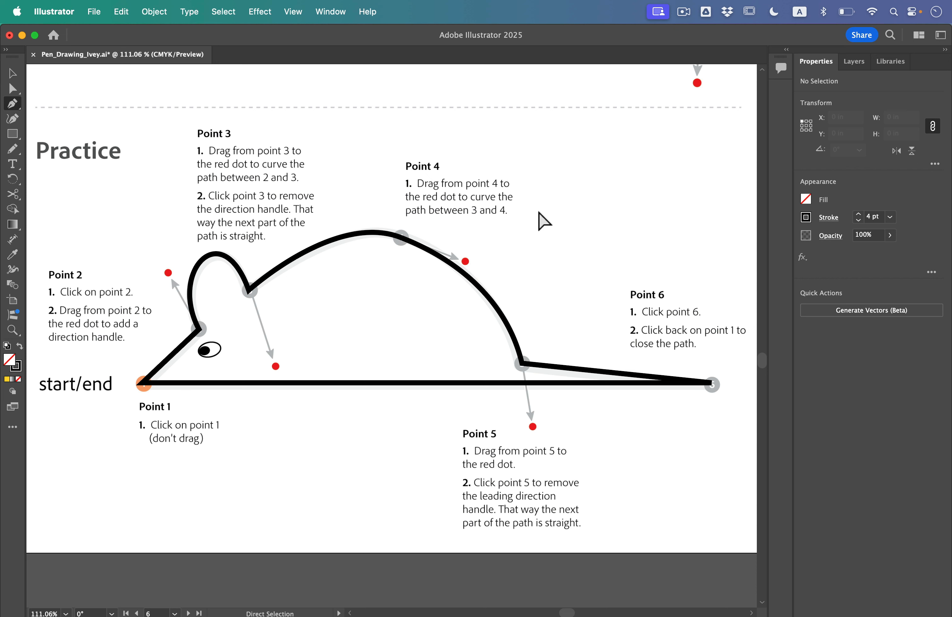
{"action": "left_click", "coordinate": [174, 613]}
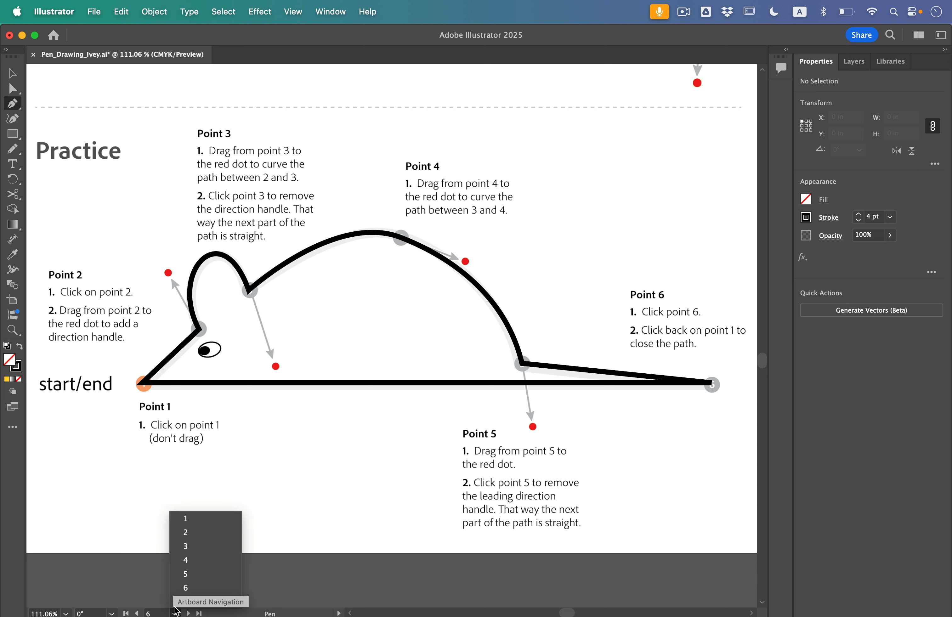
{"action": "left_click", "coordinate": [206, 601]}
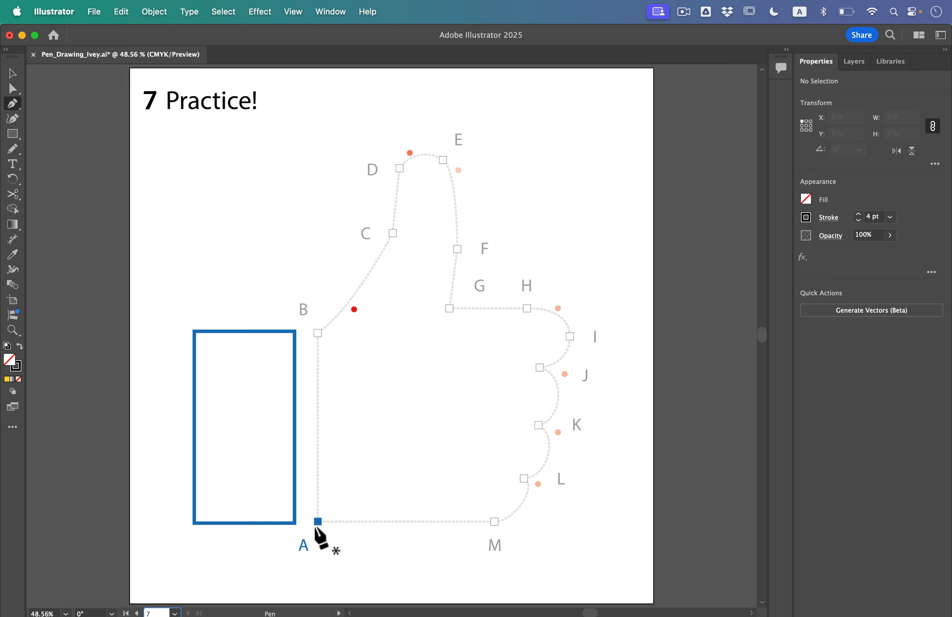
{"action": "scroll", "coordinate": [316, 527], "scroll_direction": "up", "scroll_amount": 5}
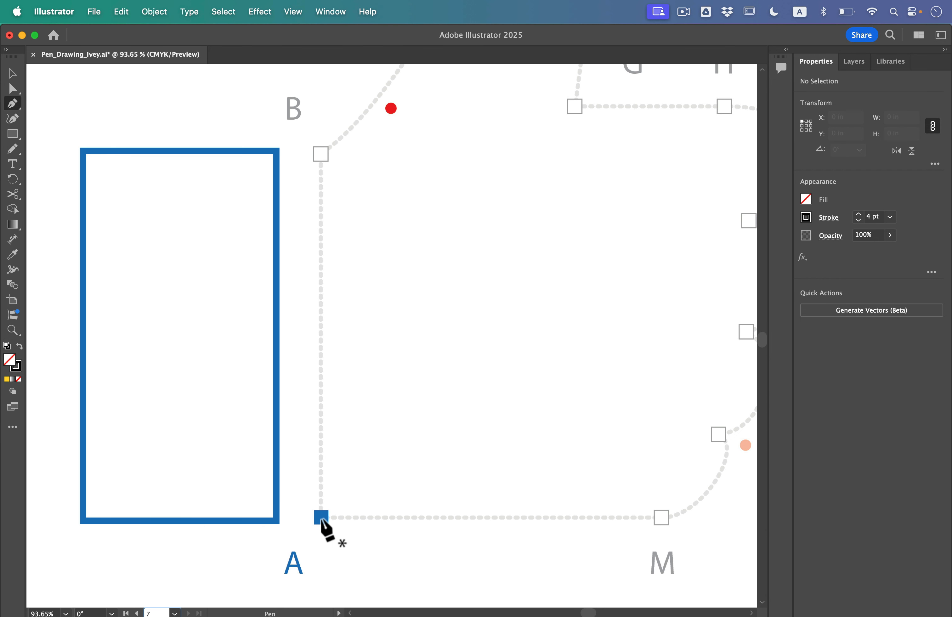
{"action": "left_click", "coordinate": [320, 518]}
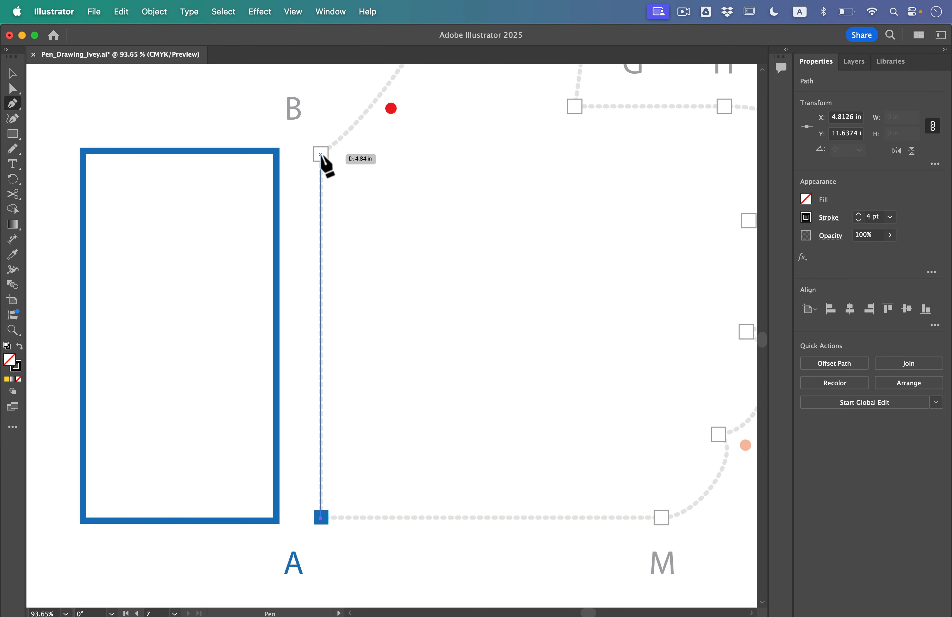
{"action": "left_click", "coordinate": [320, 154]}
Step: Pull a handle from B to its red dot, curve the path to C, and add a straight segment to D
{"action": "scroll", "coordinate": [386, 199], "scroll_direction": "up", "scroll_amount": 10}
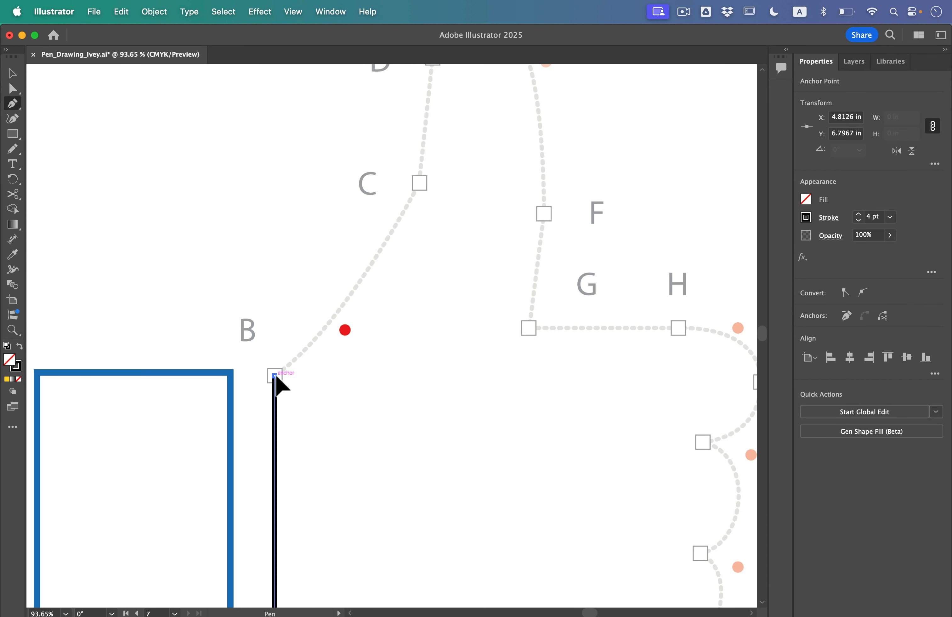
{"action": "left_click_drag", "start_coordinate": [275, 374], "coordinate": [331, 356]}
{"action": "left_click", "coordinate": [417, 184]}
{"action": "scroll", "coordinate": [476, 197], "scroll_direction": "up", "scroll_amount": 5}
{"action": "scroll", "coordinate": [476, 197], "scroll_direction": "left", "scroll_amount": 2}
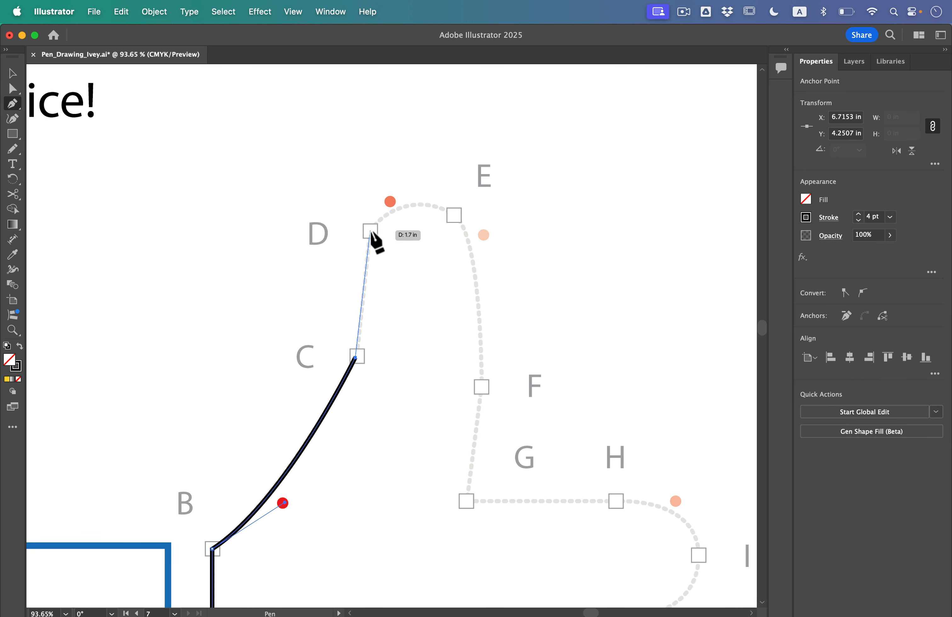
{"action": "left_click", "coordinate": [370, 230]}
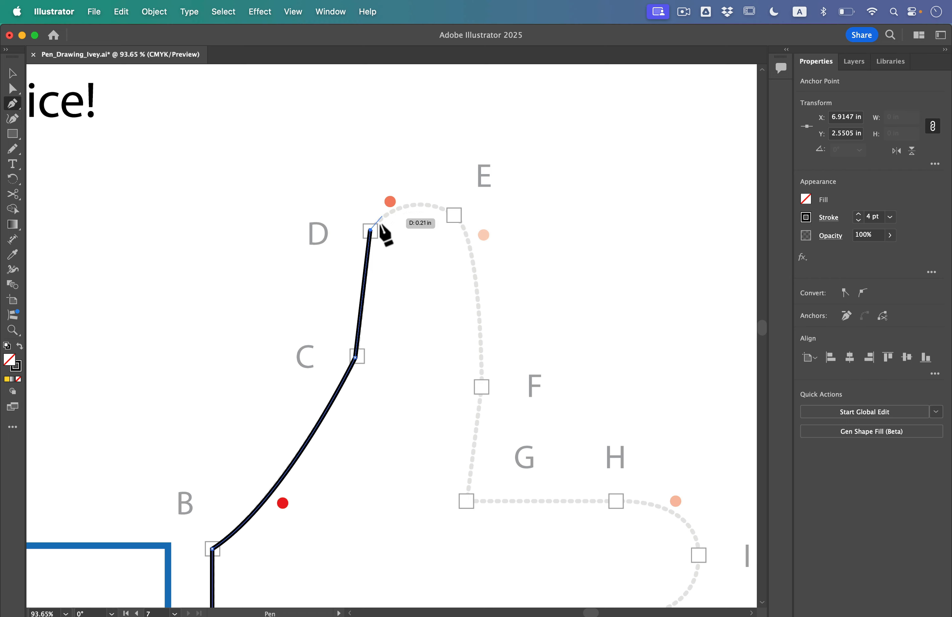
Step: Pull a handle from D to its dot and curve the thumb outline through E, with its handle on the dot, to F
{"action": "left_click_drag", "start_coordinate": [370, 230], "coordinate": [386, 207]}
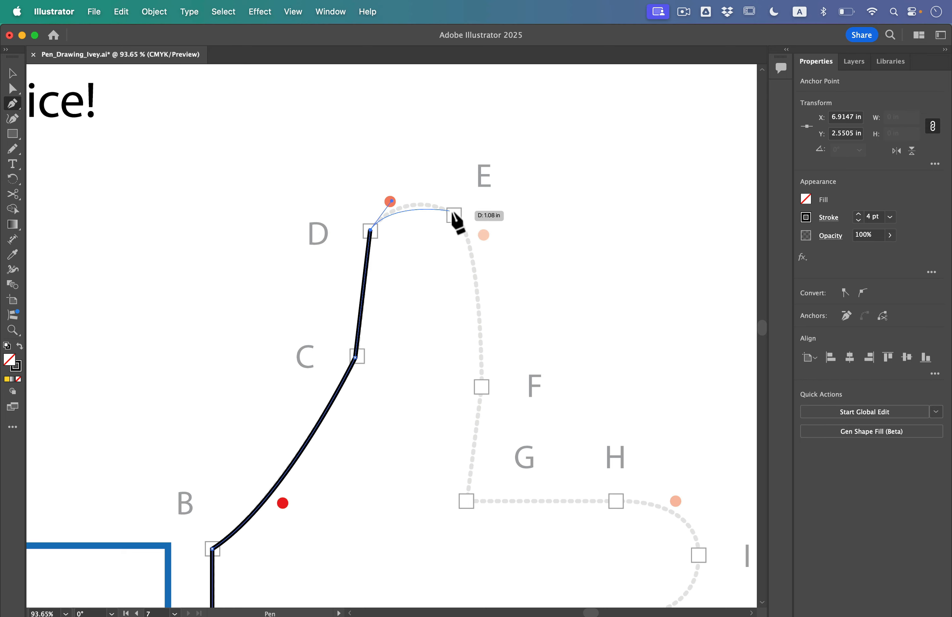
{"action": "left_click_drag", "start_coordinate": [452, 215], "coordinate": [484, 237]}
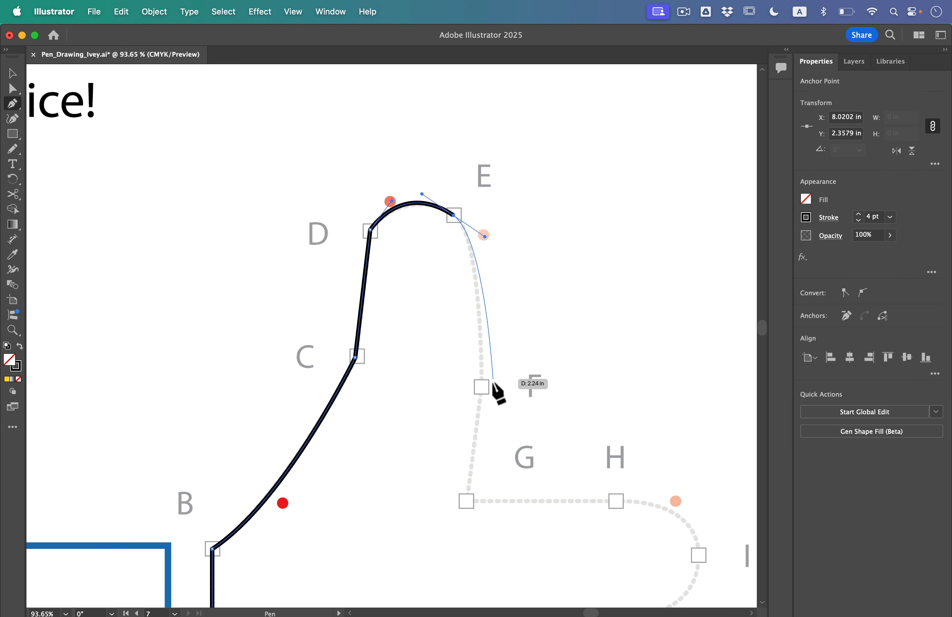
{"action": "left_click", "coordinate": [480, 386]}
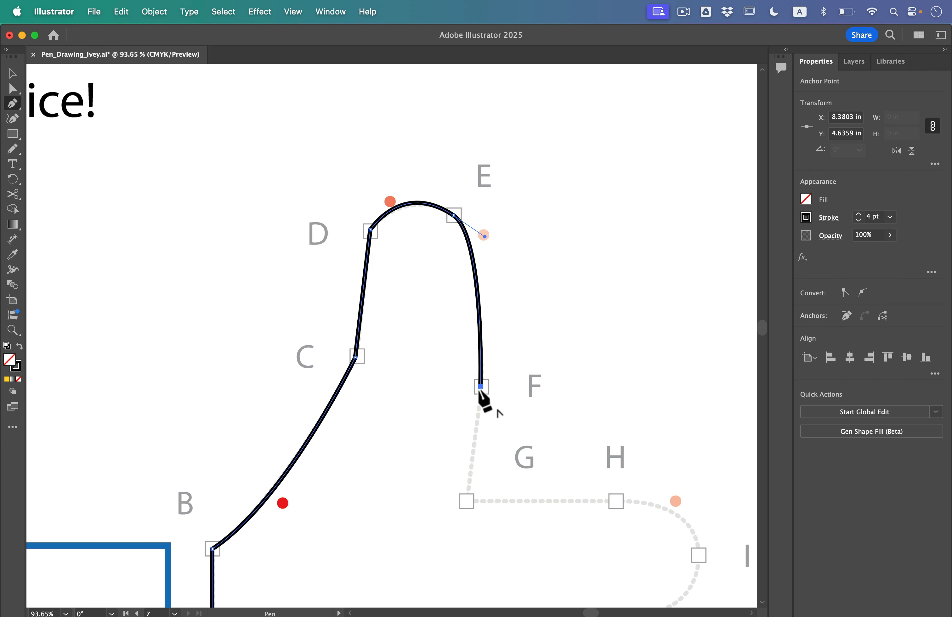
Step: Add straight segments from F through G to H, and pull a handle from H to its dot
{"action": "left_click", "coordinate": [466, 499]}
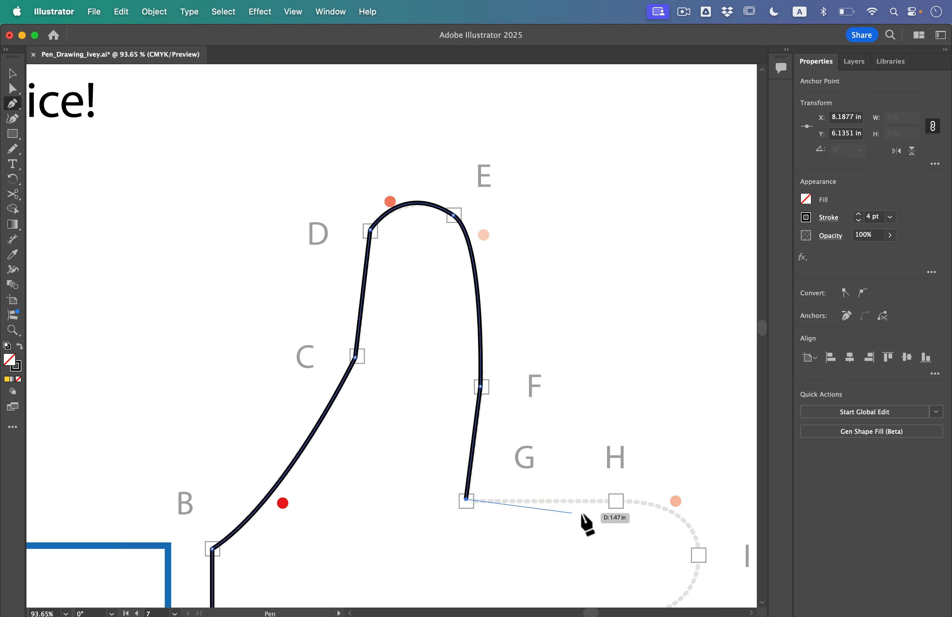
{"action": "left_click", "coordinate": [615, 501]}
{"action": "scroll", "coordinate": [615, 501], "scroll_direction": "down", "scroll_amount": 2}
{"action": "scroll", "coordinate": [616, 501], "scroll_direction": "right", "scroll_amount": 5}
{"action": "scroll", "coordinate": [615, 500], "scroll_direction": "down", "scroll_amount": 4}
{"action": "scroll", "coordinate": [616, 500], "scroll_direction": "right", "scroll_amount": 7}
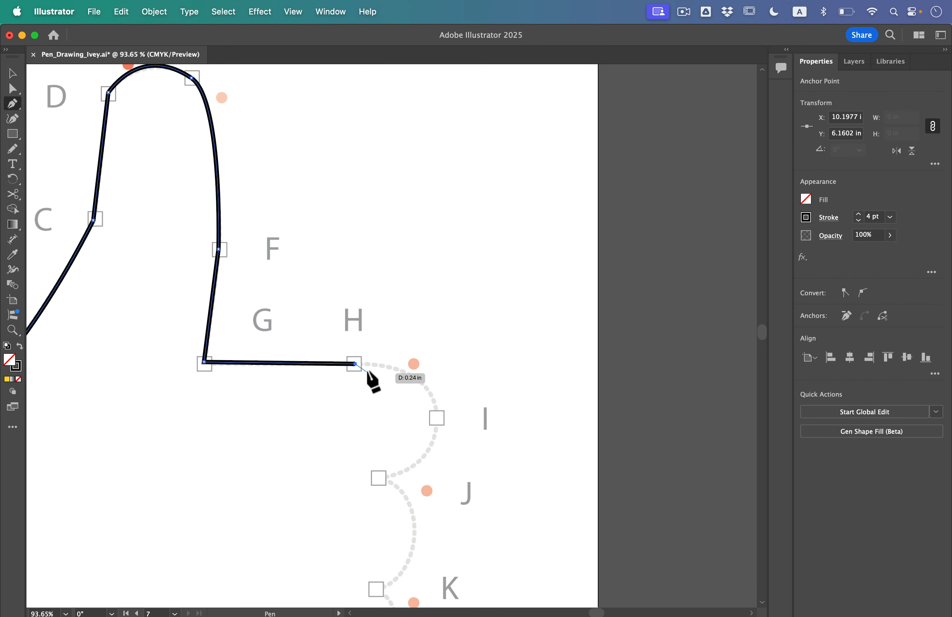
{"action": "left_click_drag", "start_coordinate": [355, 364], "coordinate": [414, 365]}
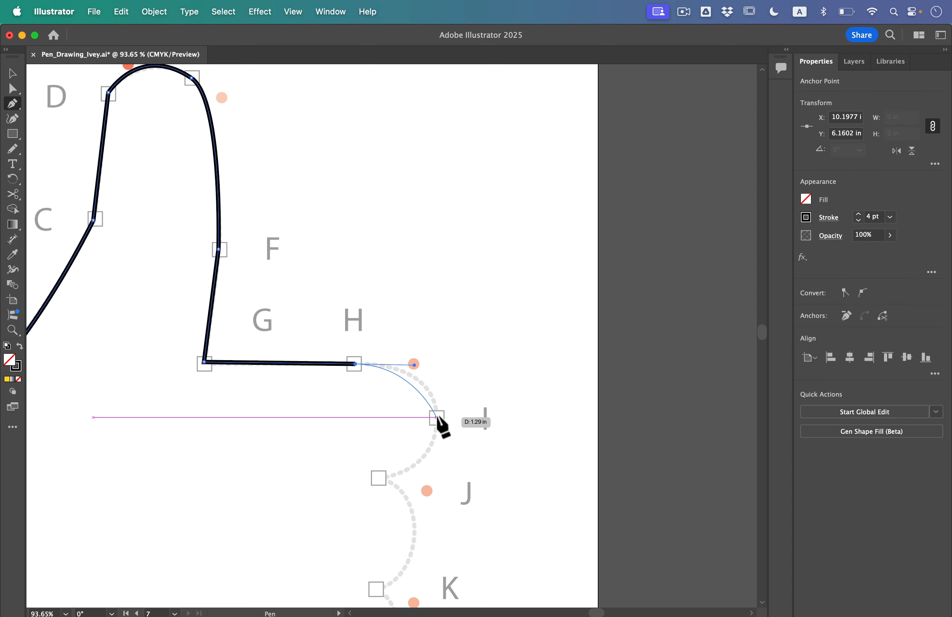
Step: Add smooth curve points at I and J so the path follows the first finger's dotted outline
{"action": "left_click_drag", "start_coordinate": [436, 417], "coordinate": [437, 419]}
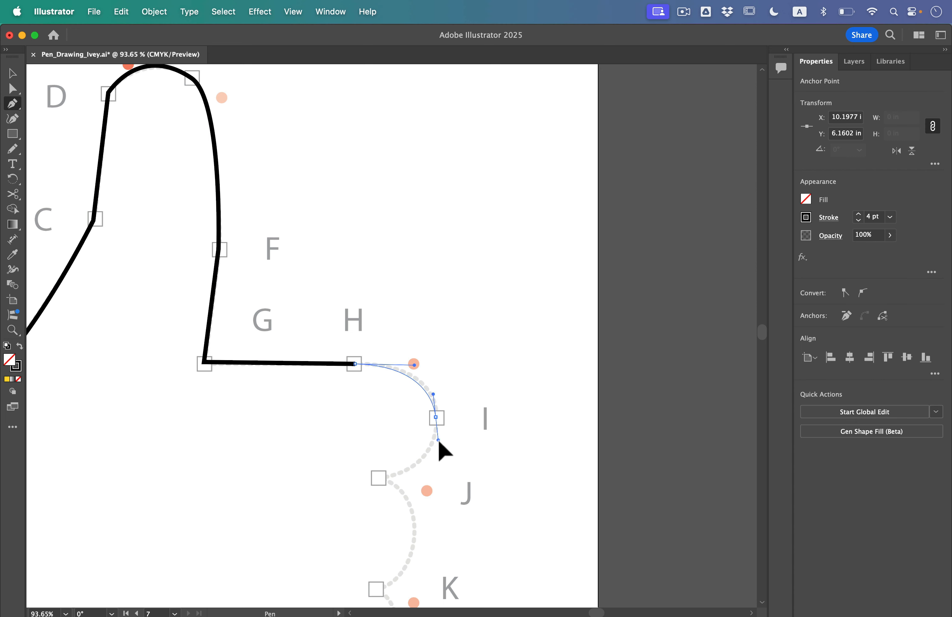
{"action": "left_click_drag", "start_coordinate": [435, 445], "coordinate": [435, 444]}
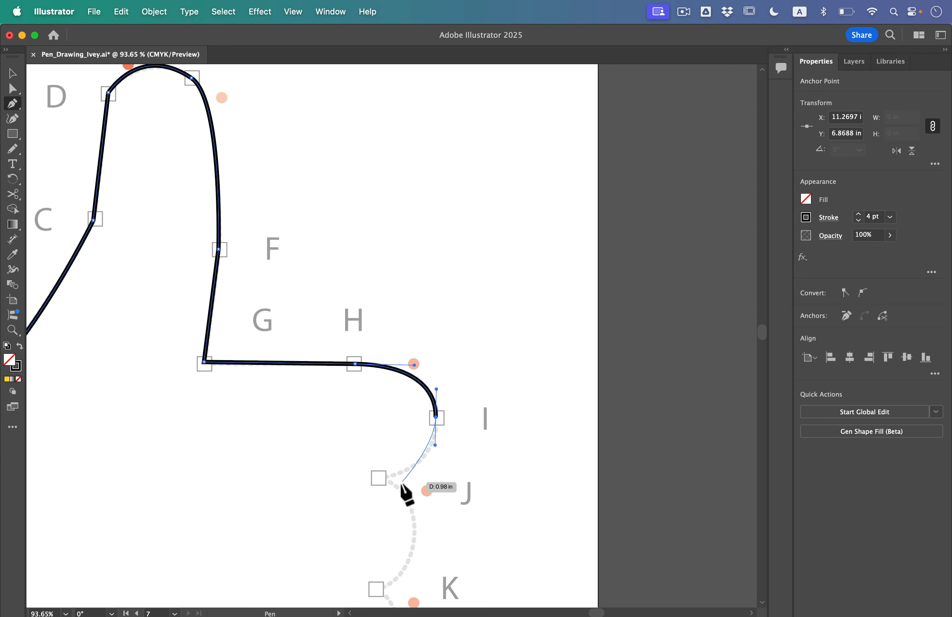
{"action": "left_click_drag", "start_coordinate": [378, 478], "coordinate": [377, 480]}
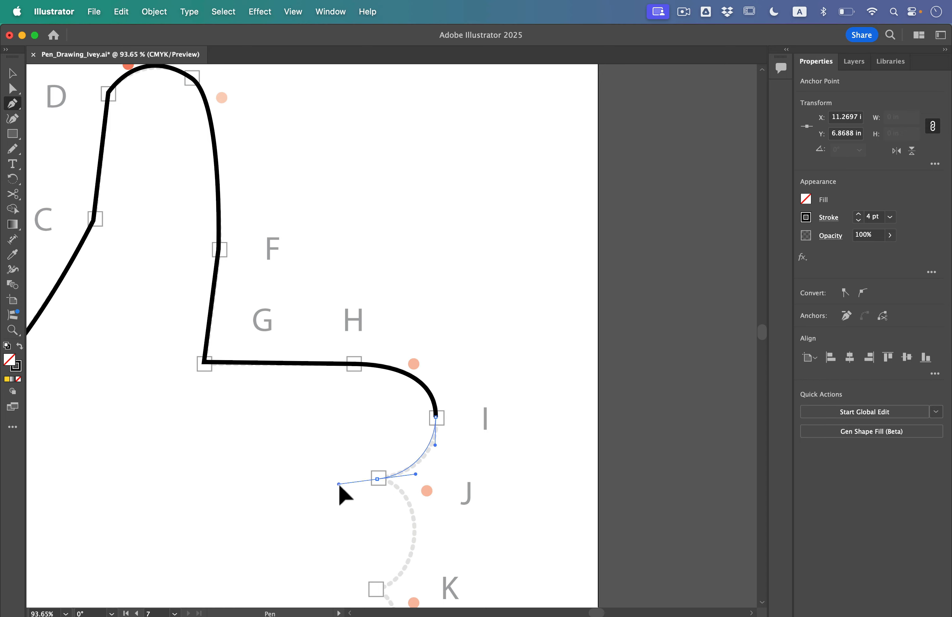
{"action": "left_click_drag", "start_coordinate": [333, 485], "coordinate": [333, 485]}
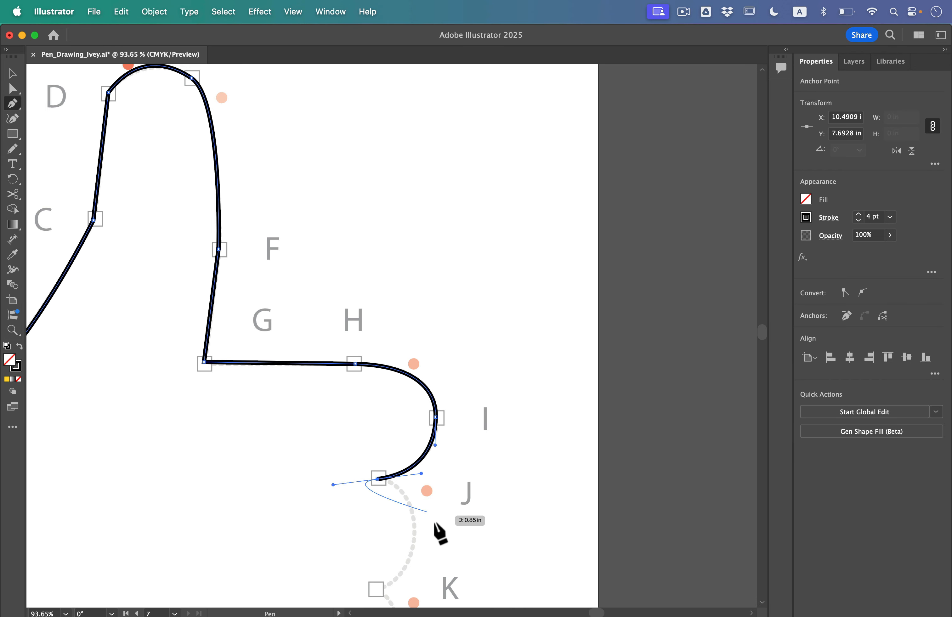
Step: Split the direction handles at J by redirecting the outgoing handle to its dot
{"action": "scroll", "coordinate": [419, 501], "scroll_direction": "down", "scroll_amount": 5}
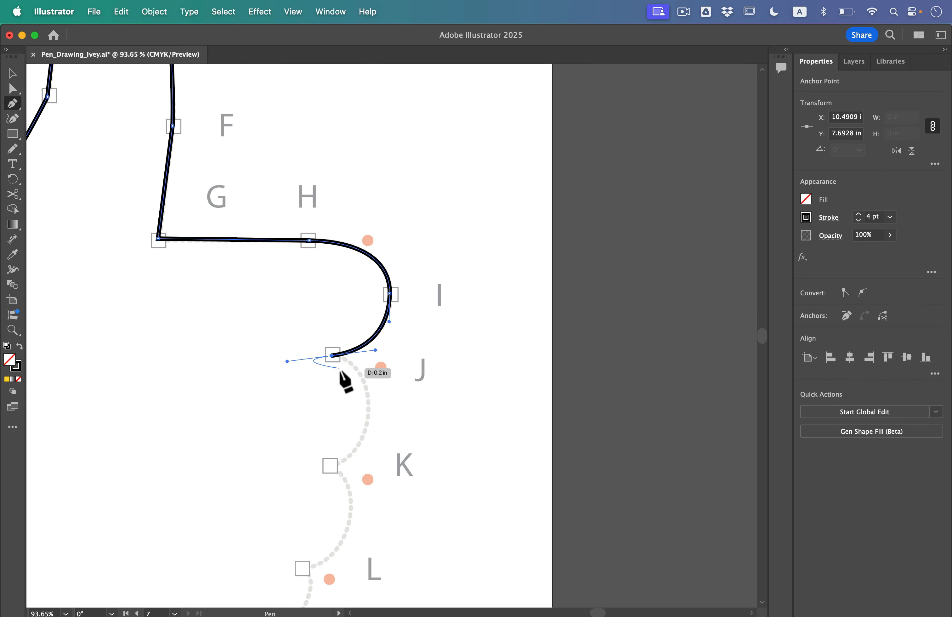
{"action": "key", "text": "alt"}
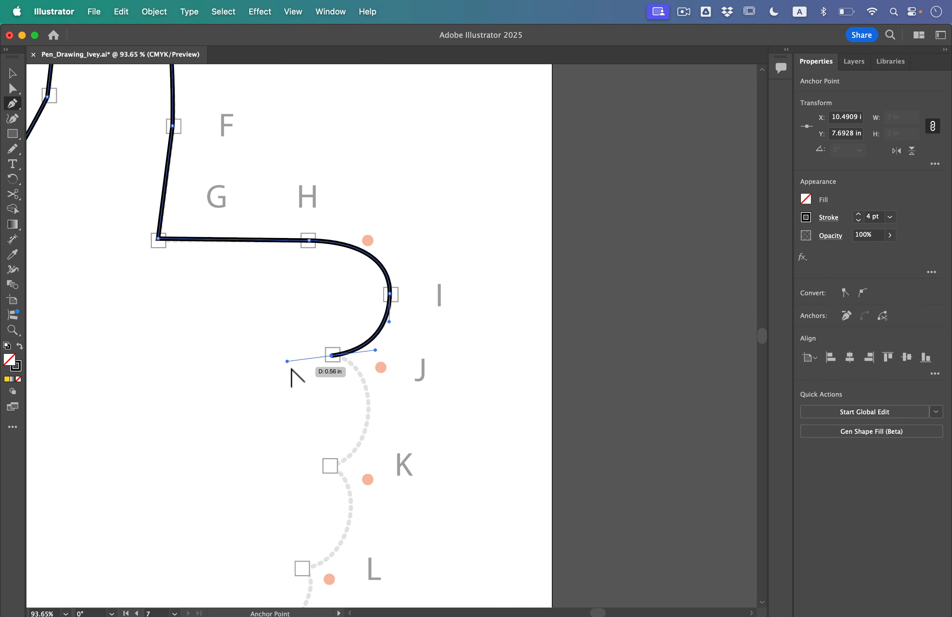
{"action": "left_click_drag", "start_coordinate": [286, 361], "coordinate": [333, 396]}
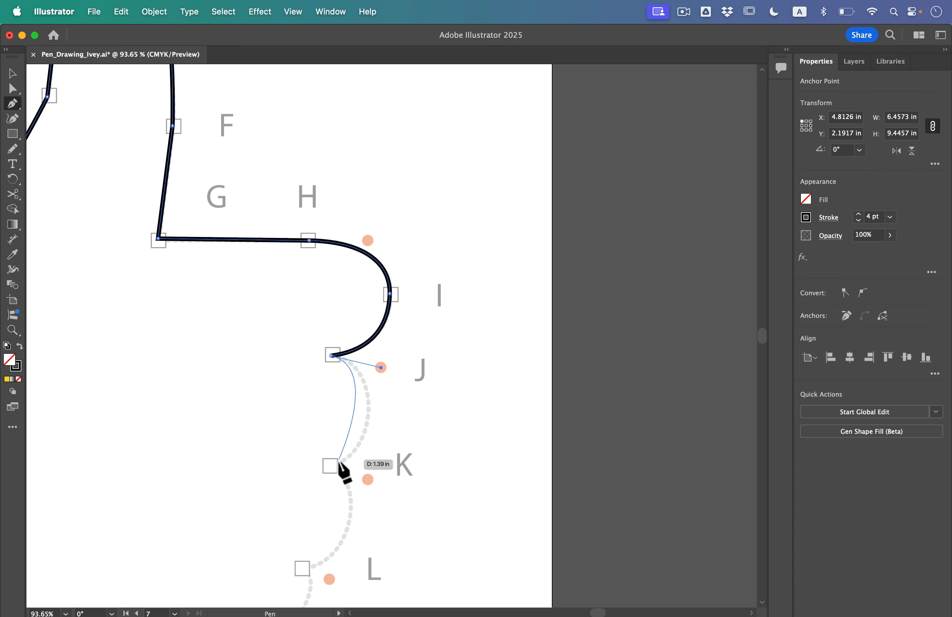
Step: Curve the path through K and L, splitting the handles at each point so the outgoing one ends on its dot
{"action": "left_click_drag", "start_coordinate": [331, 466], "coordinate": [368, 511]}
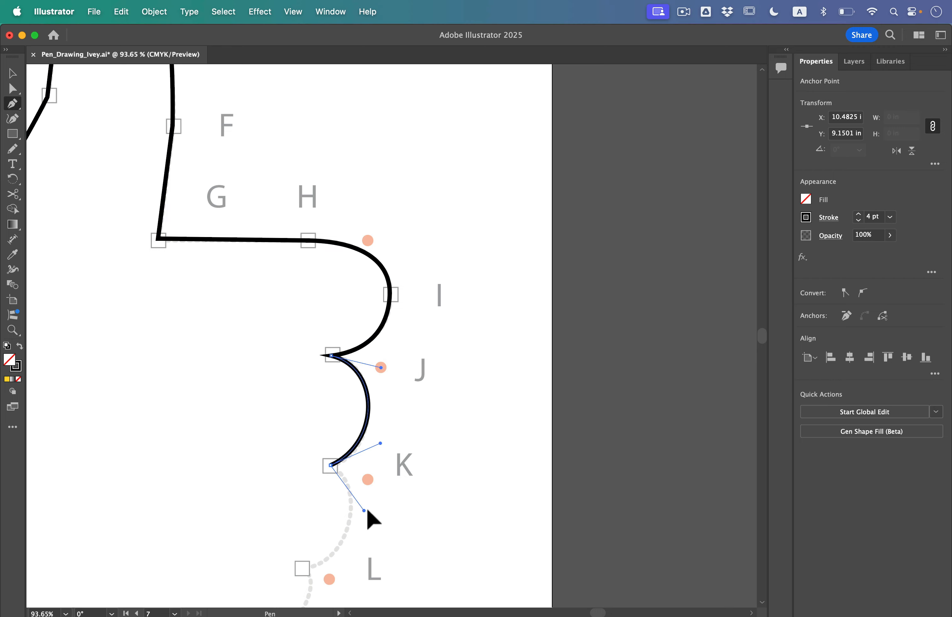
{"action": "scroll", "coordinate": [374, 492], "scroll_direction": "down", "scroll_amount": 5}
{"action": "scroll", "coordinate": [373, 492], "scroll_direction": "left", "scroll_amount": 2}
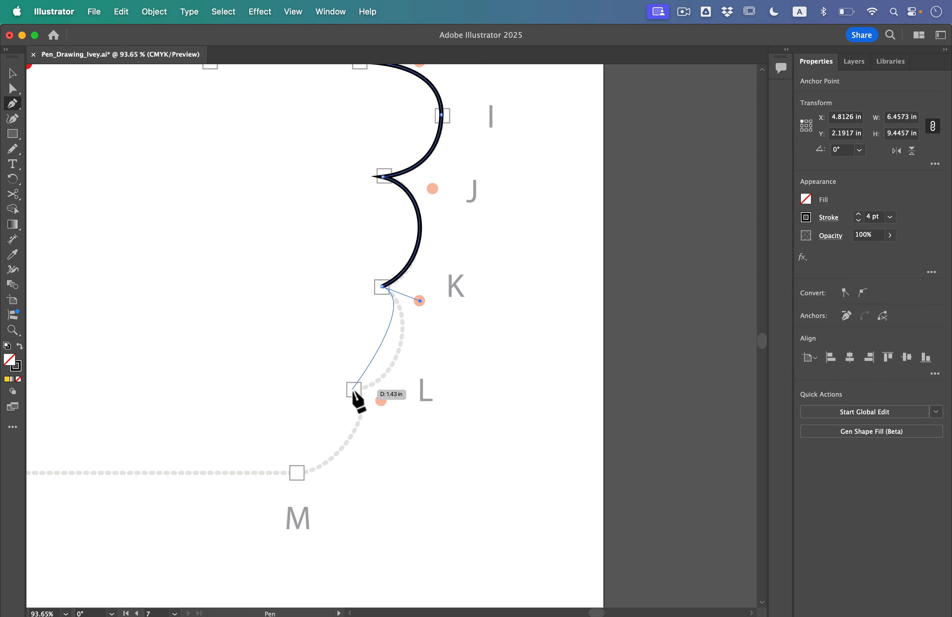
{"action": "left_click_drag", "start_coordinate": [352, 389], "coordinate": [297, 413]}
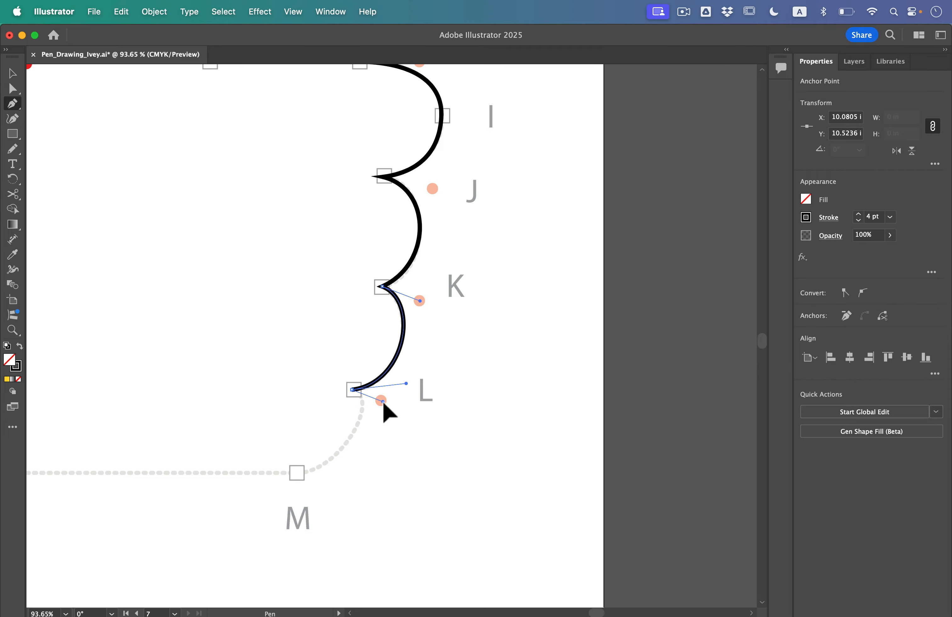
{"action": "left_click_drag", "start_coordinate": [381, 399], "coordinate": [380, 400]}
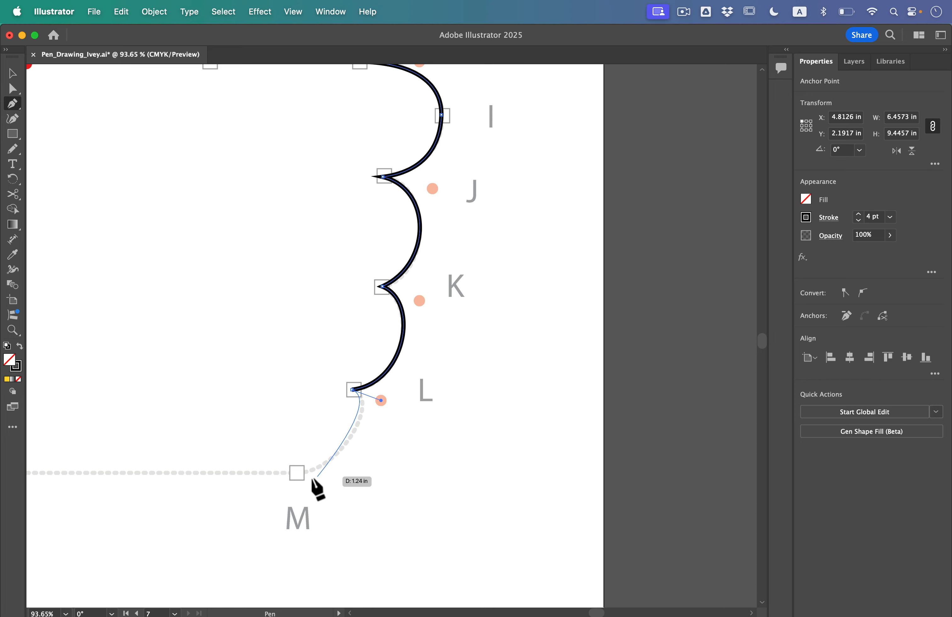
Step: Curve the path to M and close the hand outline with a straight segment back to A
{"action": "mouse_move", "coordinate": [297, 473]}
{"action": "left_mouse_down"}
{"action": "mouse_move", "coordinate": [240, 477]}
{"action": "mouse_move", "coordinate": [256, 475]}
{"action": "left_mouse_up"}
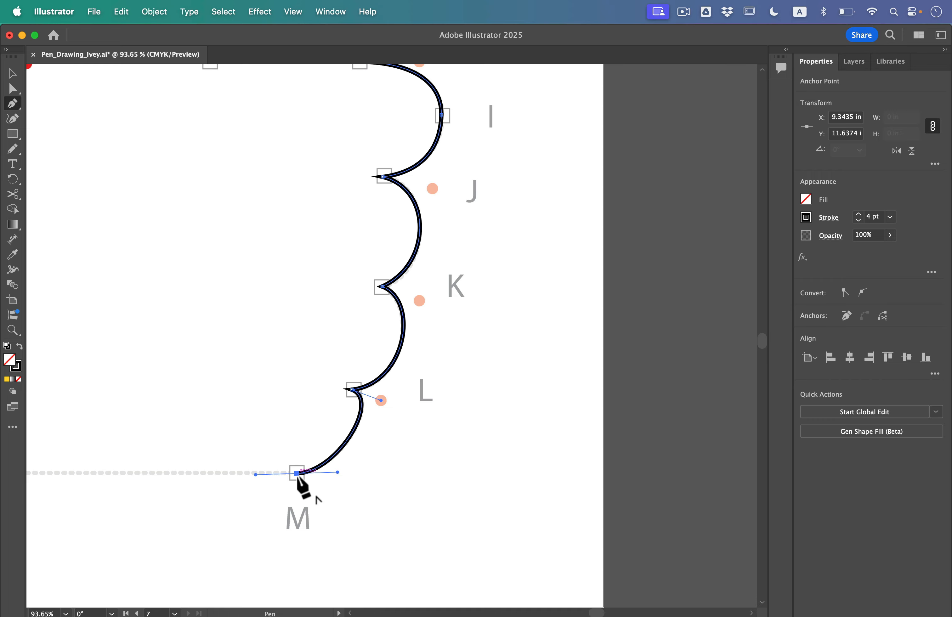
{"action": "scroll", "coordinate": [339, 501], "scroll_direction": "left", "scroll_amount": 10}
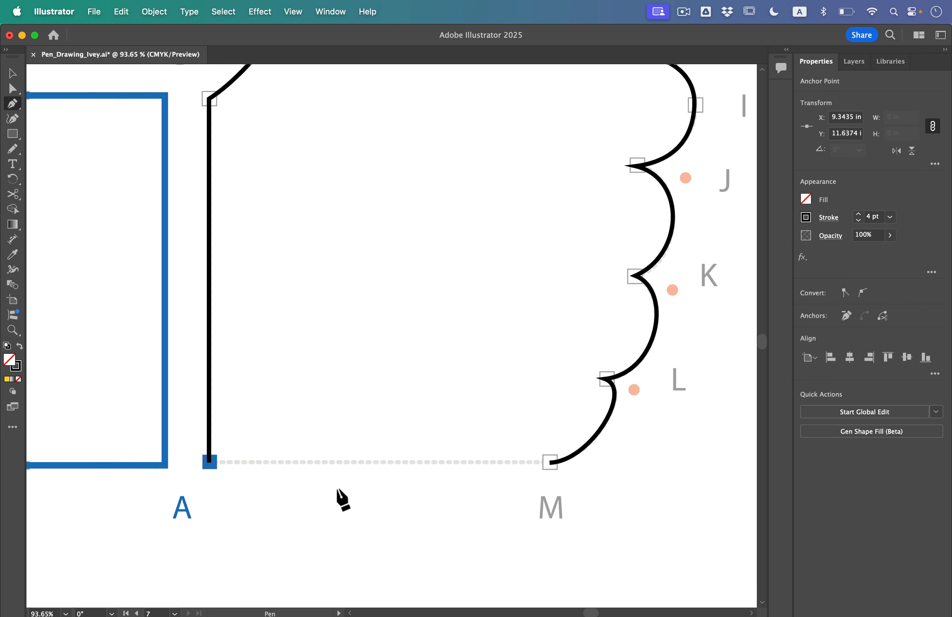
{"action": "left_click", "coordinate": [245, 484]}
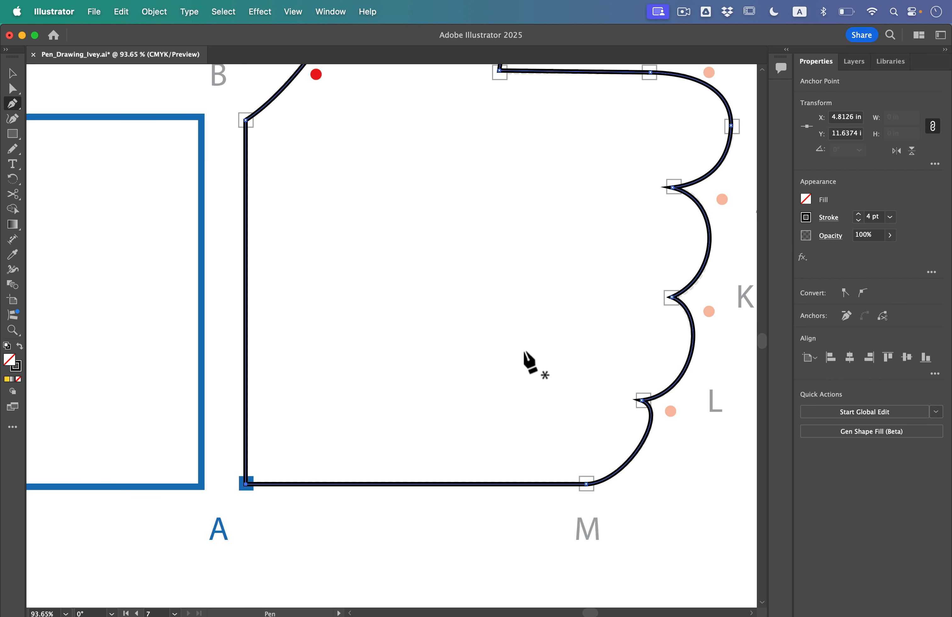
Step: Try adjusting anchor G and the straight F–G segment with the Direct Selection tool
{"action": "scroll", "coordinate": [545, 321], "scroll_direction": "up", "scroll_amount": 8}
{"action": "scroll", "coordinate": [544, 320], "scroll_direction": "right", "scroll_amount": 3}
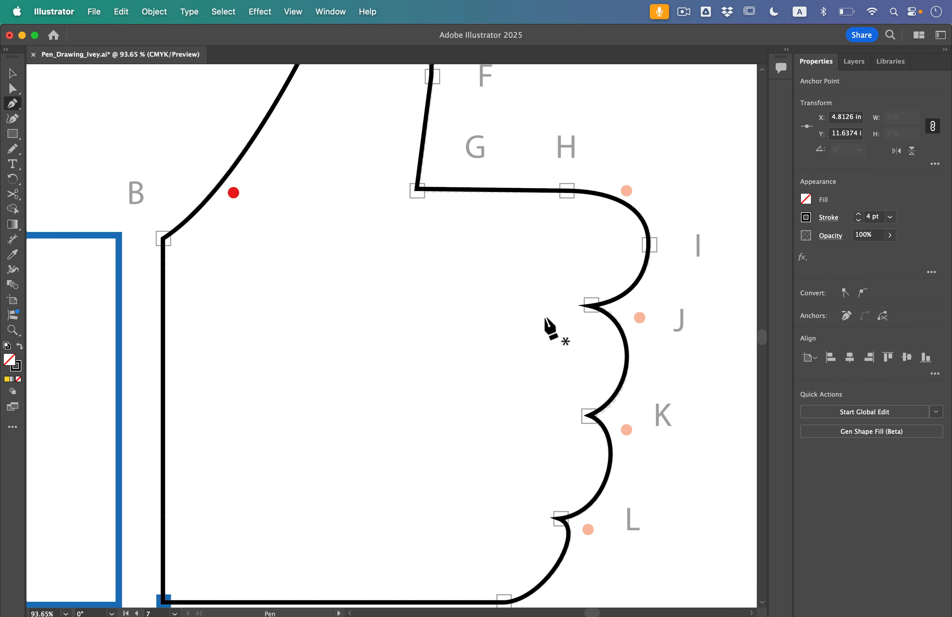
{"action": "scroll", "coordinate": [550, 326], "scroll_direction": "up", "scroll_amount": 10}
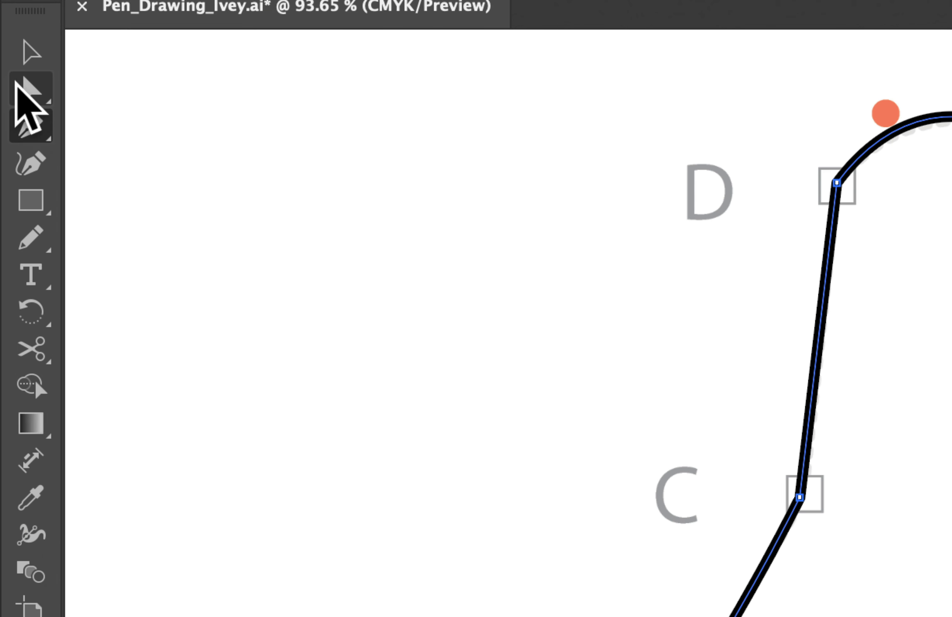
{"action": "left_click", "coordinate": [12, 88]}
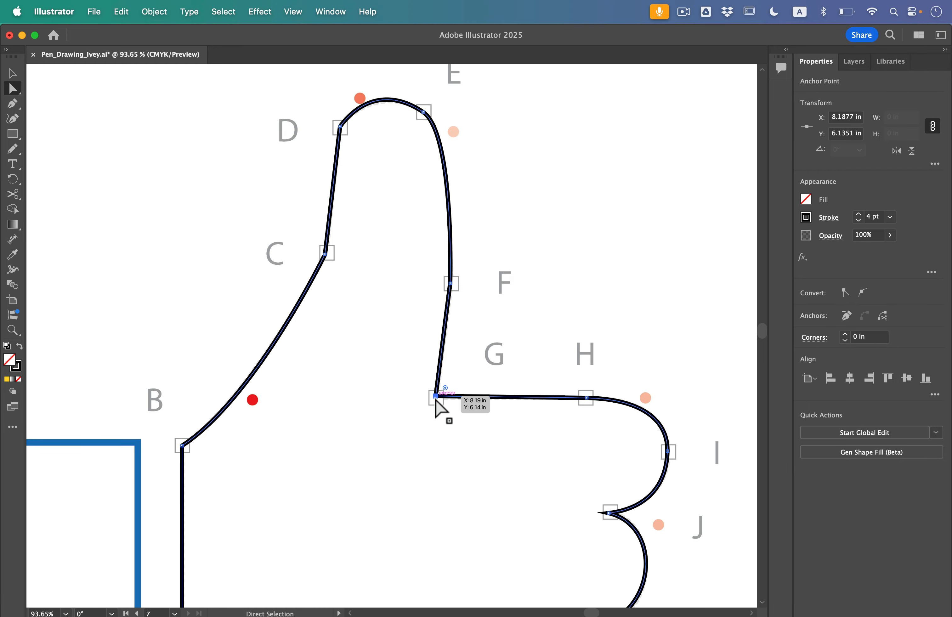
{"action": "mouse_move", "coordinate": [435, 399]}
{"action": "left_mouse_down"}
{"action": "mouse_move", "coordinate": [452, 401]}
{"action": "mouse_move", "coordinate": [436, 399]}
{"action": "left_mouse_up"}
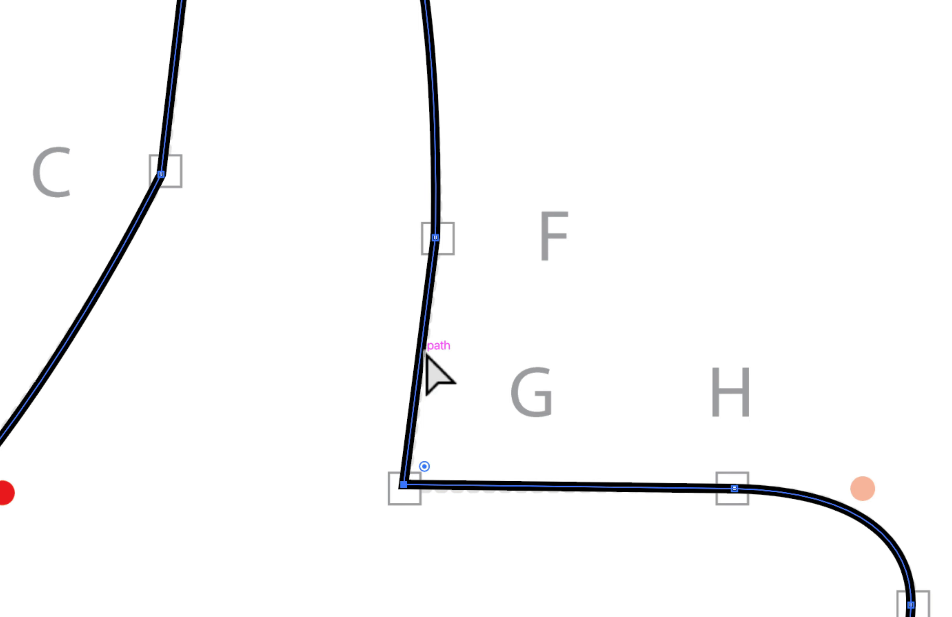
{"action": "mouse_move", "coordinate": [414, 353]}
{"action": "left_mouse_down"}
{"action": "mouse_move", "coordinate": [398, 355]}
{"action": "mouse_move", "coordinate": [450, 356]}
{"action": "mouse_move", "coordinate": [392, 352]}
{"action": "mouse_move", "coordinate": [426, 359]}
{"action": "left_mouse_up"}
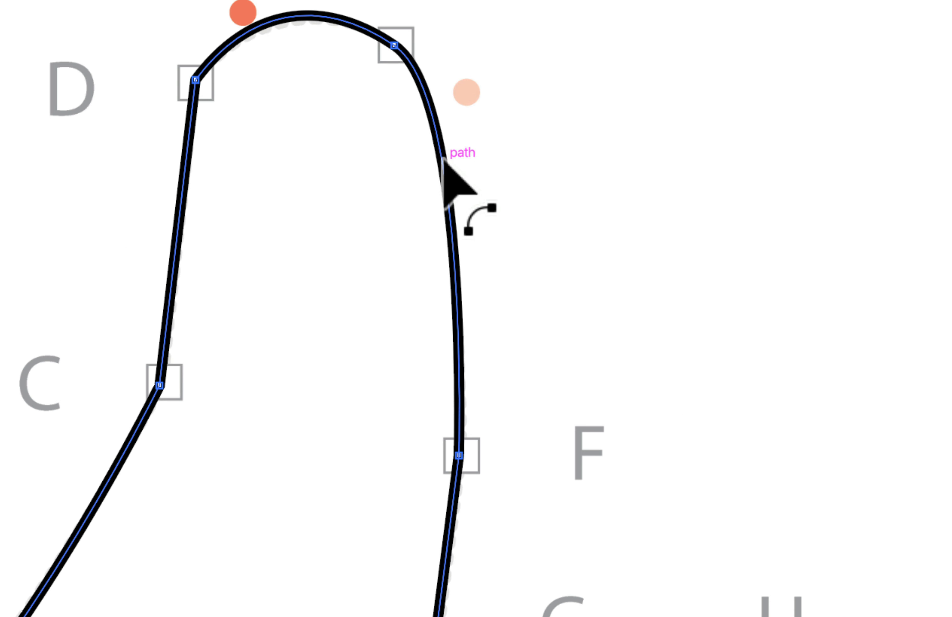
Step: Bow the E–F curve outward and align the direction handles at F and D with their adjoining straight segments
{"action": "mouse_move", "coordinate": [443, 158]}
{"action": "left_mouse_down"}
{"action": "mouse_move", "coordinate": [504, 169]}
{"action": "mouse_move", "coordinate": [403, 179]}
{"action": "mouse_move", "coordinate": [493, 183]}
{"action": "mouse_move", "coordinate": [499, 174]}
{"action": "mouse_move", "coordinate": [448, 166]}
{"action": "mouse_move", "coordinate": [458, 166]}
{"action": "left_mouse_up"}
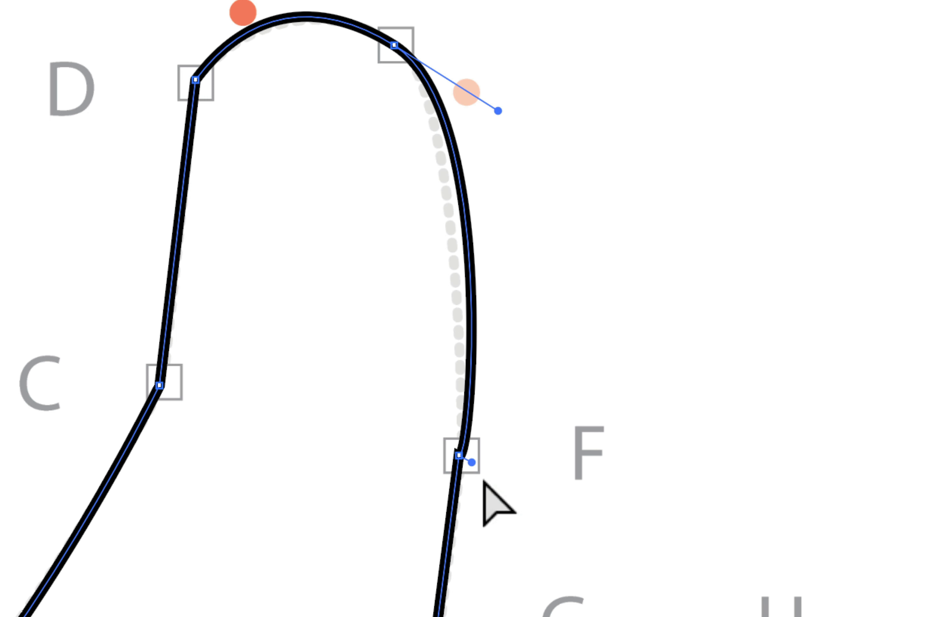
{"action": "left_click_drag", "start_coordinate": [471, 462], "coordinate": [483, 322]}
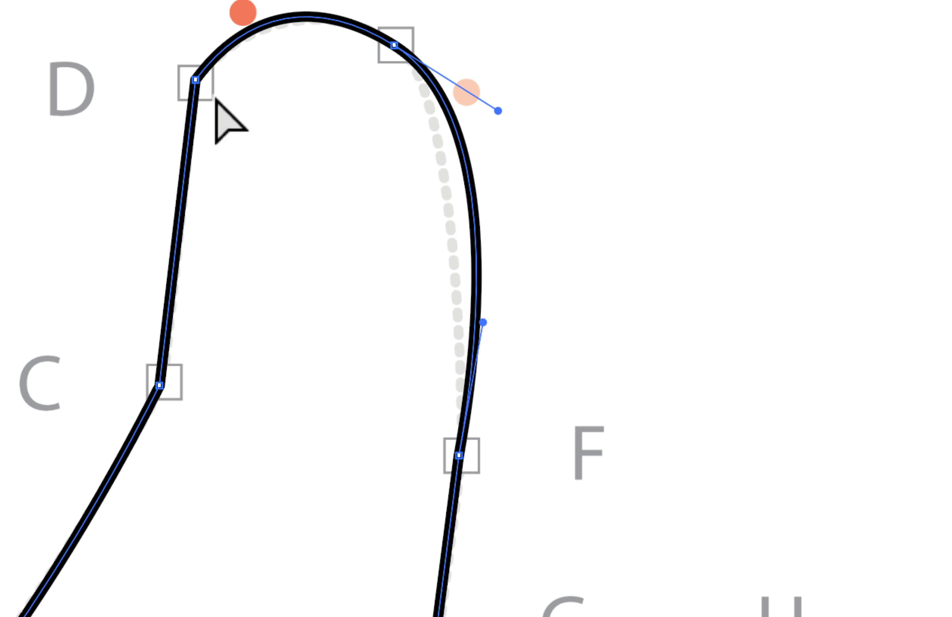
{"action": "left_click", "coordinate": [214, 58]}
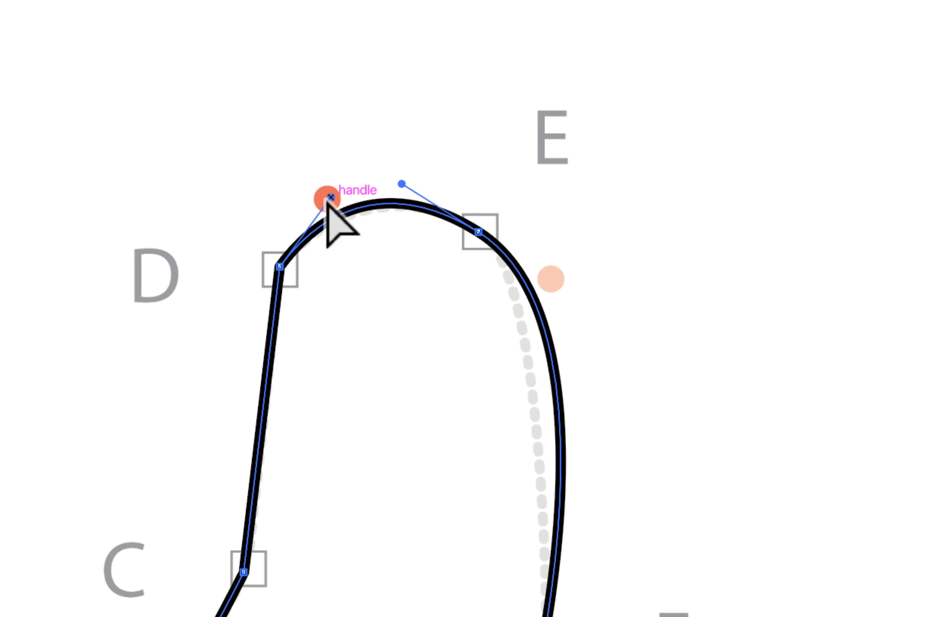
{"action": "left_click_drag", "start_coordinate": [244, 10], "coordinate": [230, 9]}
{"action": "left_click_drag", "start_coordinate": [313, 195], "coordinate": [292, 195]}
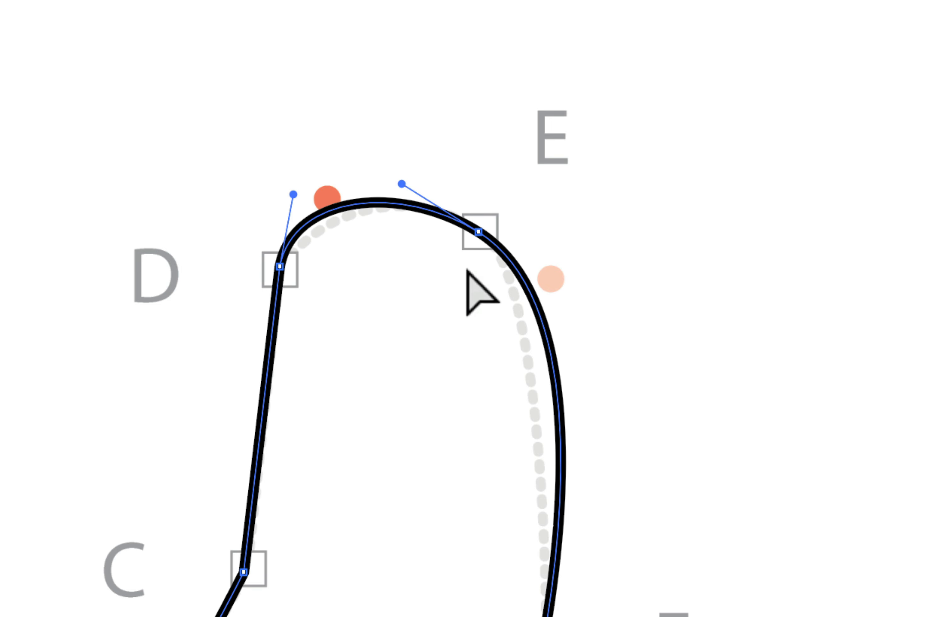
Step: Select anchor F and set the Practice layer's color to Light Red
{"action": "left_click", "coordinate": [485, 362]}
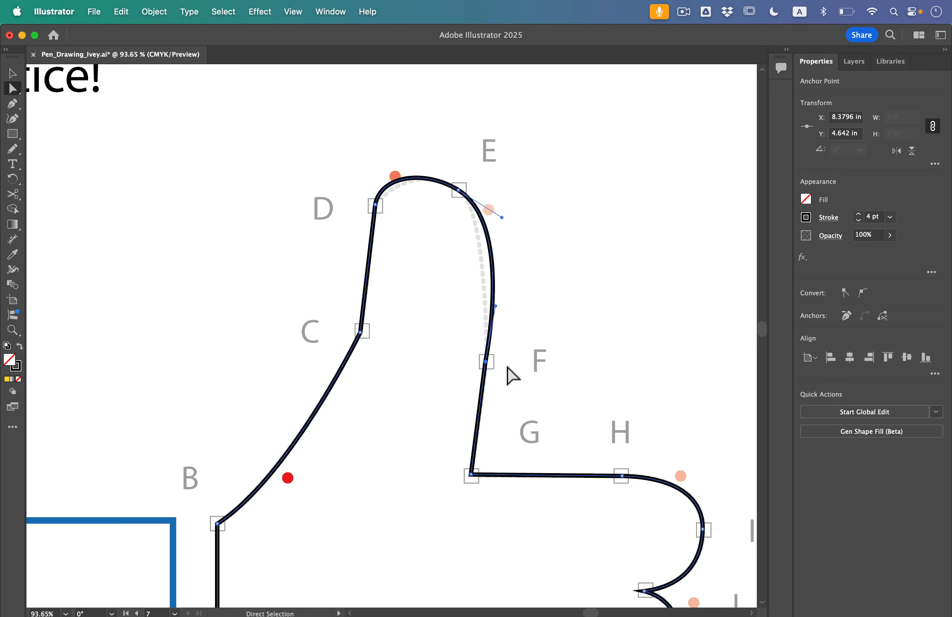
{"action": "scroll", "coordinate": [511, 374], "scroll_direction": "up", "scroll_amount": 5}
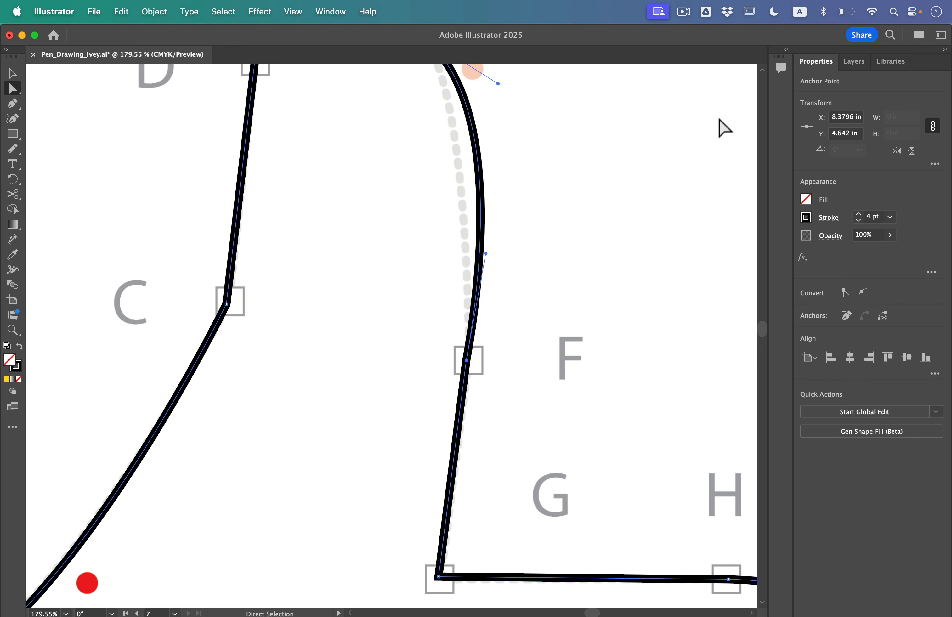
{"action": "left_click", "coordinate": [854, 61]}
{"action": "double_click", "coordinate": [837, 80]}
{"action": "left_click", "coordinate": [450, 297]}
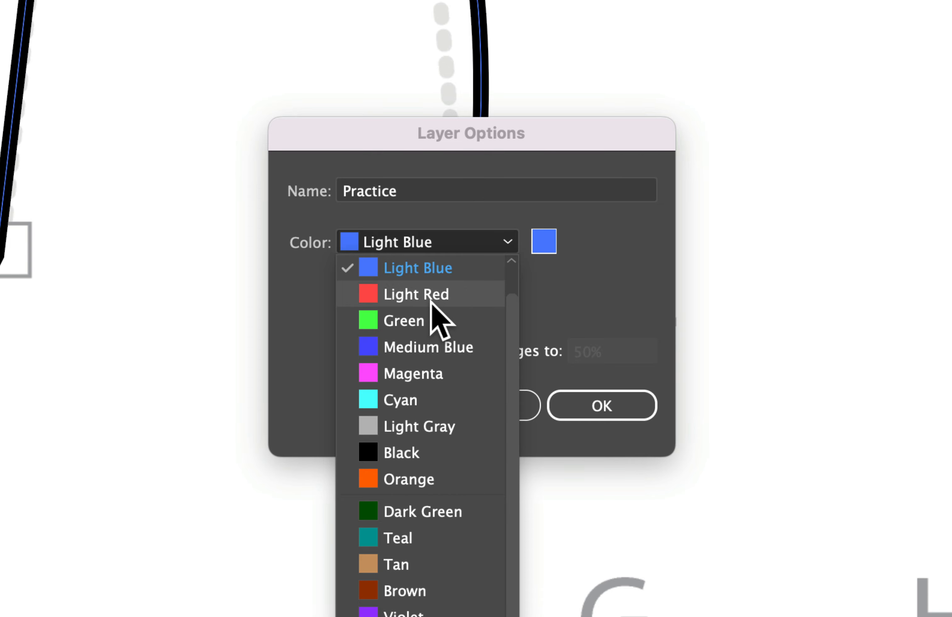
{"action": "left_click", "coordinate": [457, 325]}
{"action": "left_click", "coordinate": [605, 407]}
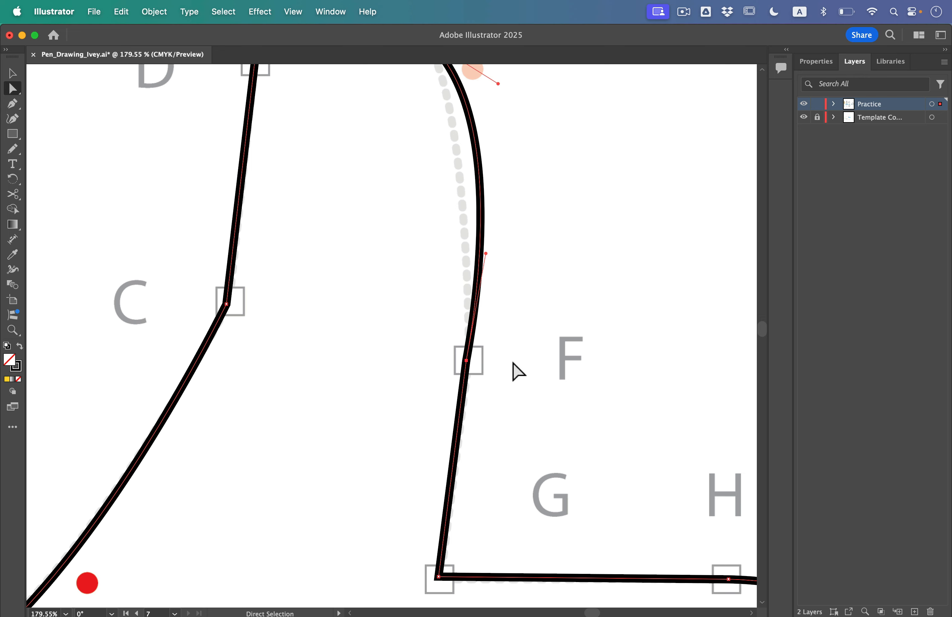
Step: Delete the anchor at I with the Pen tool and reshape the H–J curve outward to follow the dotted outline
{"action": "scroll", "coordinate": [517, 370], "scroll_direction": "right", "scroll_amount": 10}
{"action": "scroll", "coordinate": [517, 370], "scroll_direction": "down", "scroll_amount": 8}
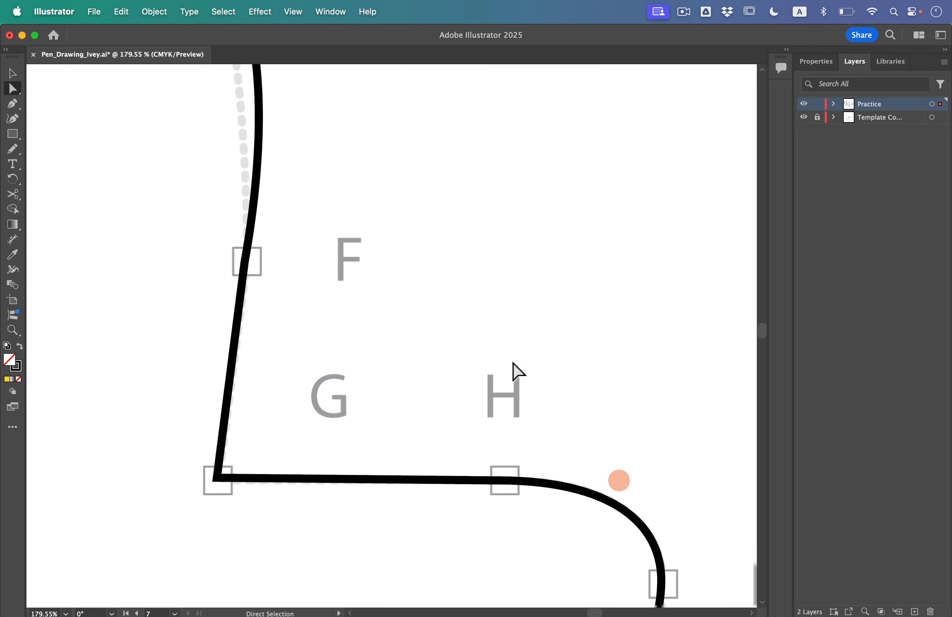
{"action": "scroll", "coordinate": [513, 363], "scroll_direction": "down", "scroll_amount": 8}
{"action": "scroll", "coordinate": [513, 363], "scroll_direction": "right", "scroll_amount": 4}
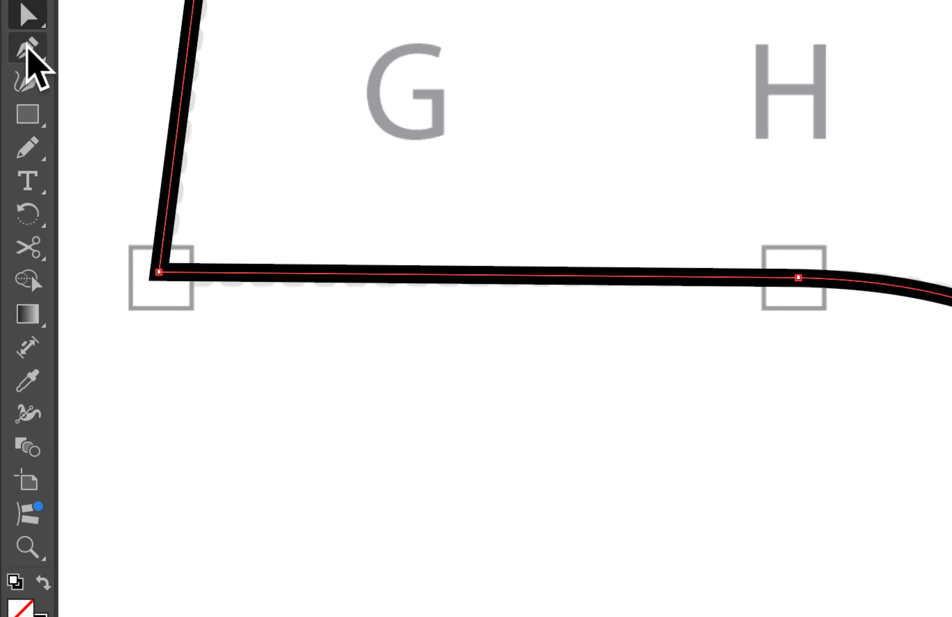
{"action": "left_click", "coordinate": [13, 104]}
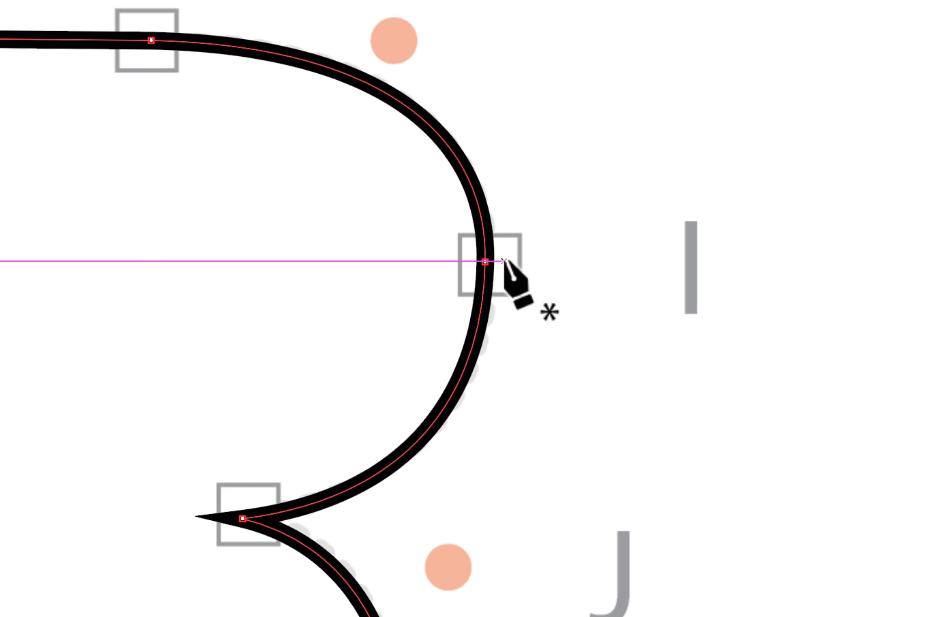
{"action": "left_click", "coordinate": [484, 261]}
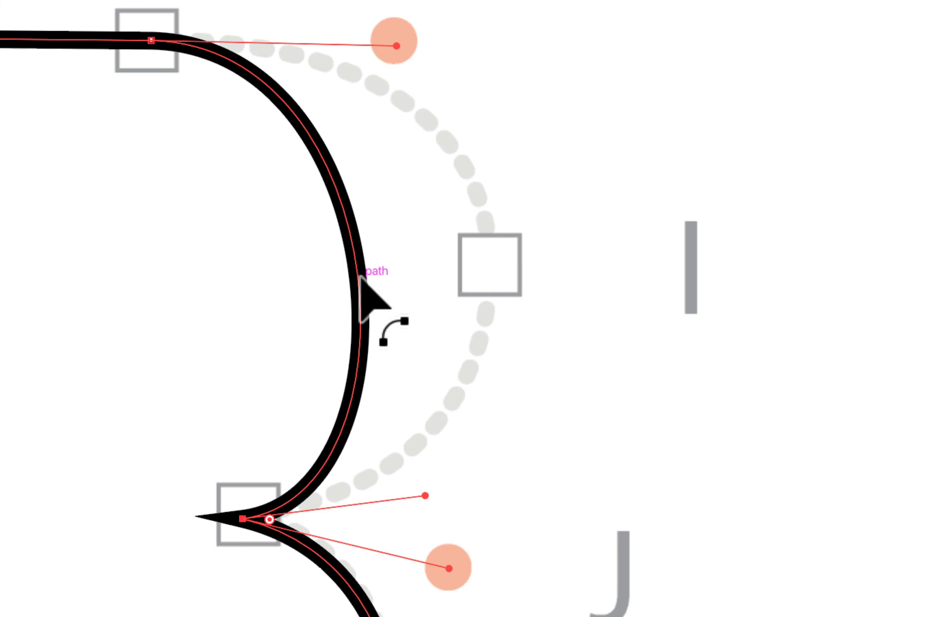
{"action": "left_click_drag", "start_coordinate": [362, 274], "coordinate": [493, 278]}
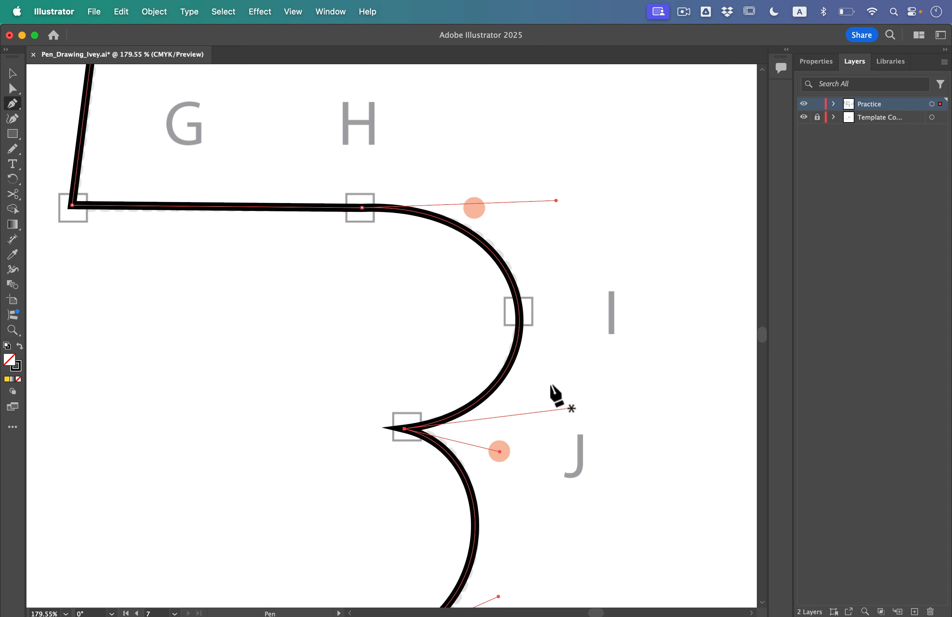
Step: Add an anchor point midway along the L–M curve and move it outward, away from the dotted outline
{"action": "scroll", "coordinate": [550, 384], "scroll_direction": "down", "scroll_amount": 10}
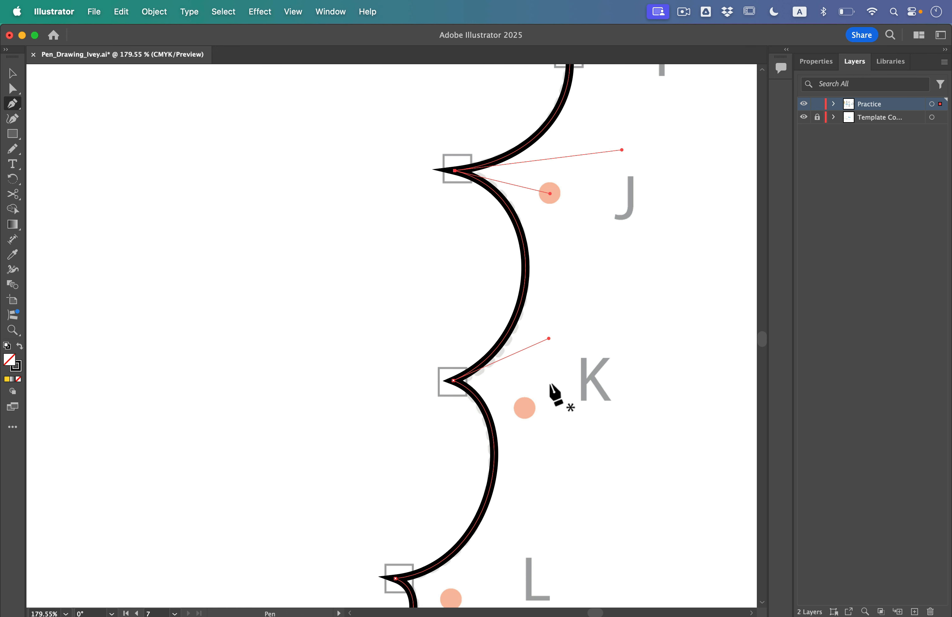
{"action": "scroll", "coordinate": [550, 385], "scroll_direction": "down", "scroll_amount": 6}
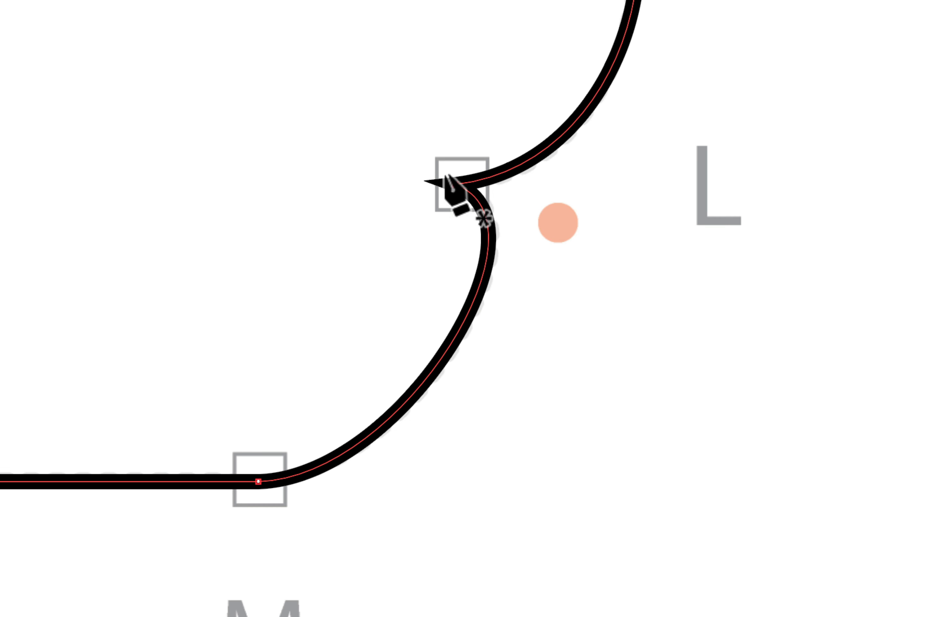
{"action": "left_click", "coordinate": [419, 388]}
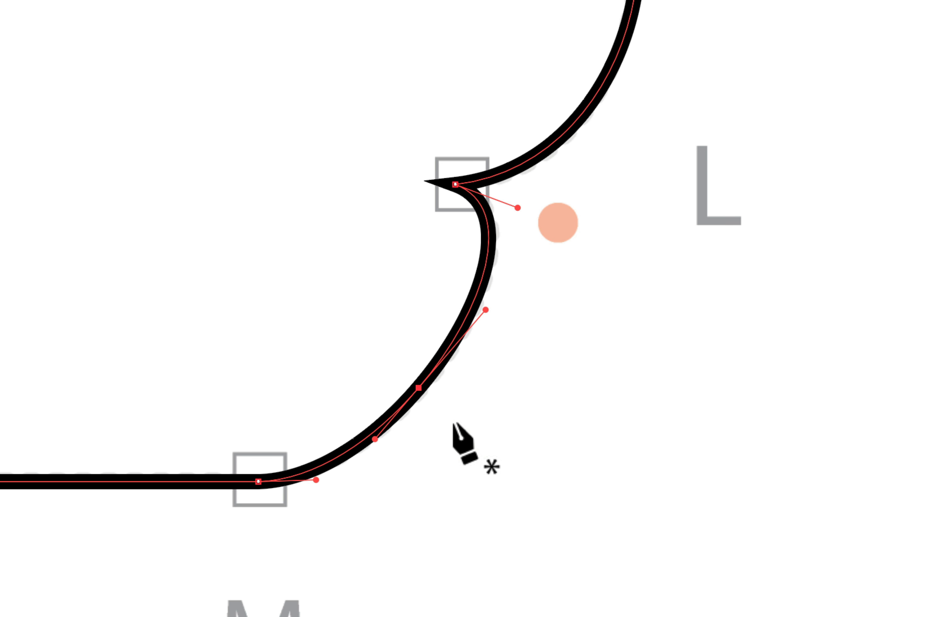
{"action": "key", "text": "a"}
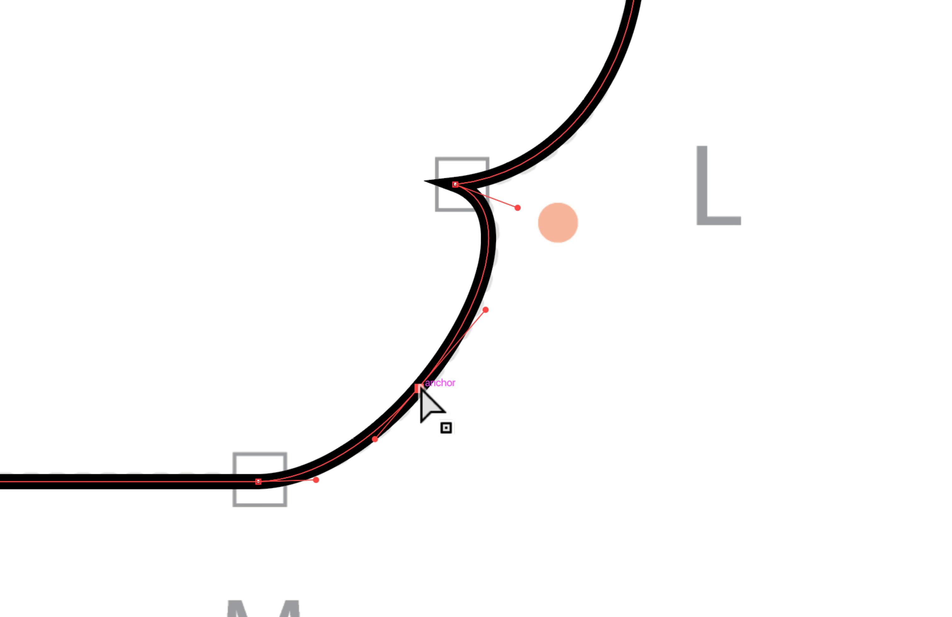
{"action": "left_click_drag", "start_coordinate": [418, 387], "coordinate": [446, 397]}
{"action": "left_click_drag", "start_coordinate": [469, 413], "coordinate": [497, 432]}
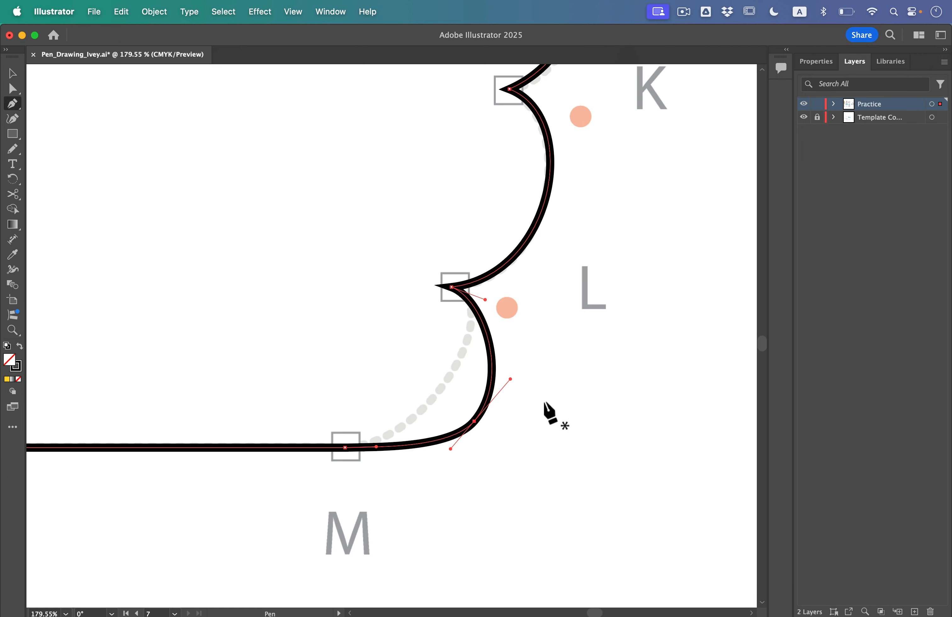
Step: Convert the upper-left corner point of the blue rectangle to a smooth point
{"action": "scroll", "coordinate": [545, 403], "scroll_direction": "down", "scroll_amount": 6}
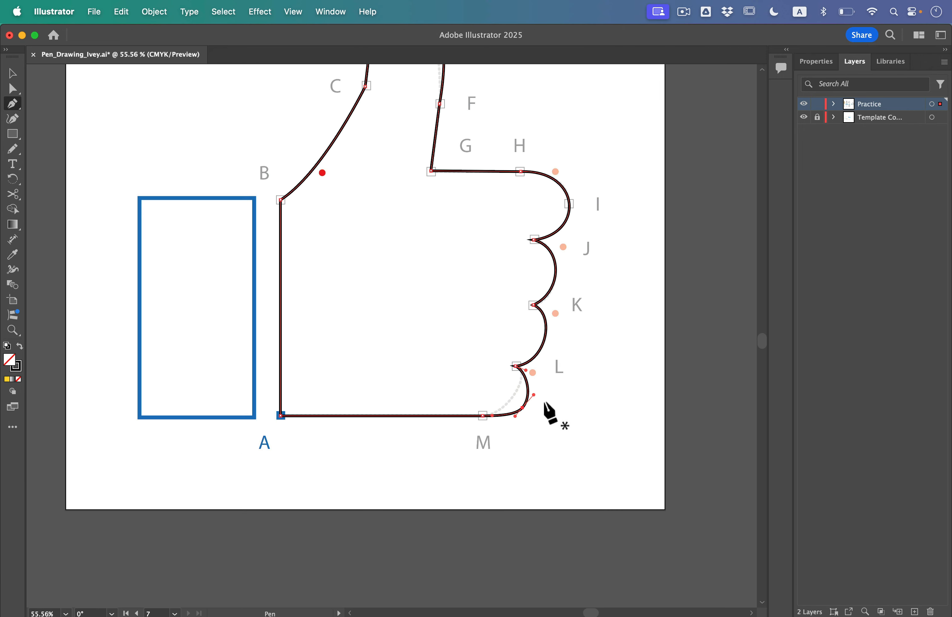
{"action": "scroll", "coordinate": [549, 414], "scroll_direction": "up", "scroll_amount": 5}
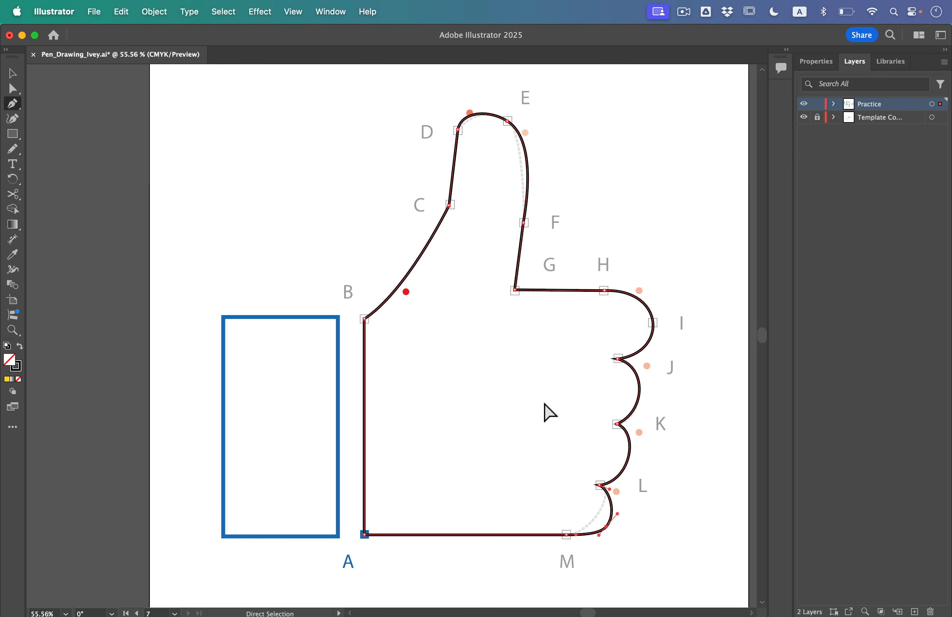
{"action": "scroll", "coordinate": [384, 401], "scroll_direction": "up", "scroll_amount": 4}
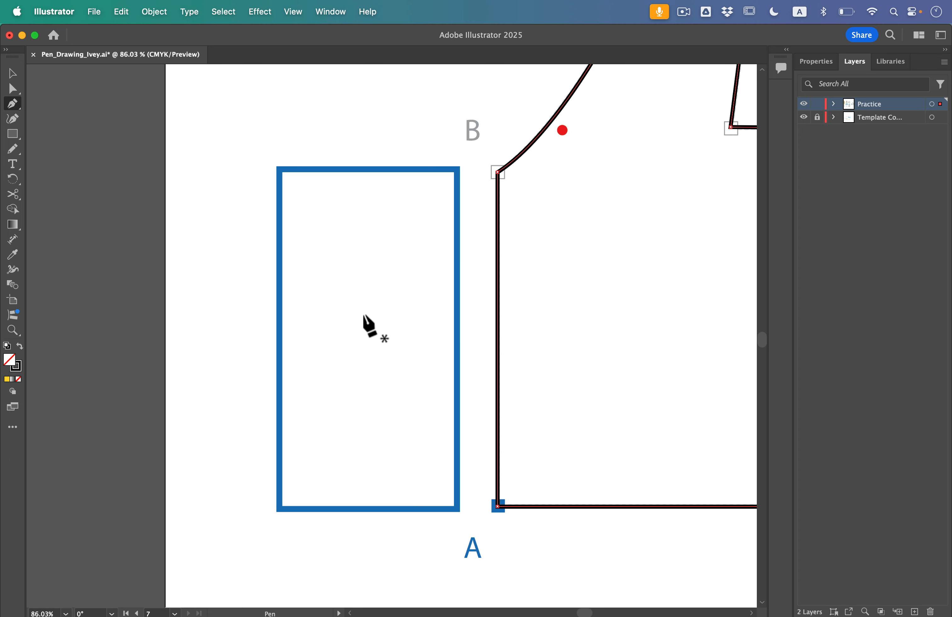
{"action": "left_click", "coordinate": [824, 65]}
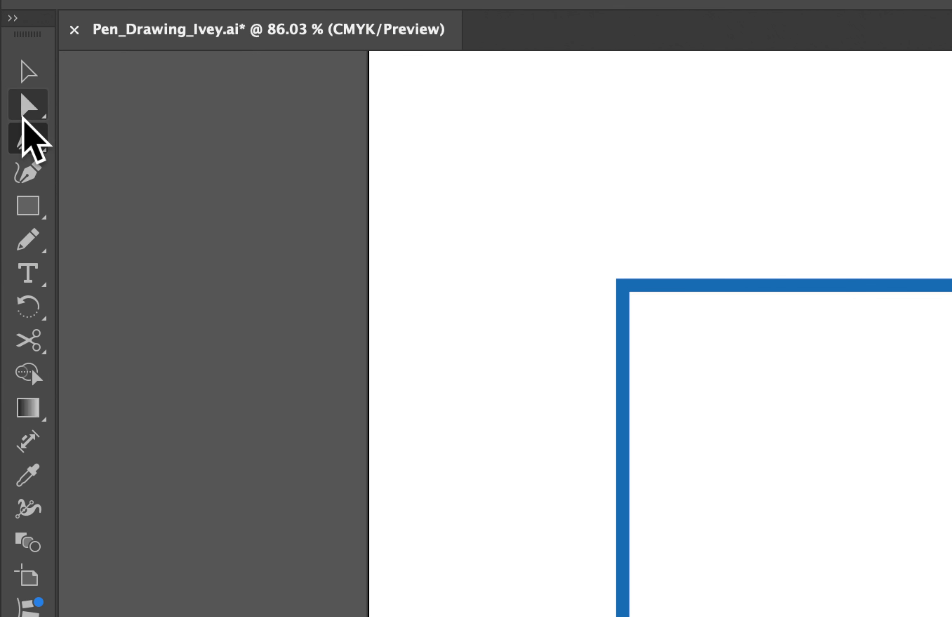
{"action": "left_click", "coordinate": [12, 89]}
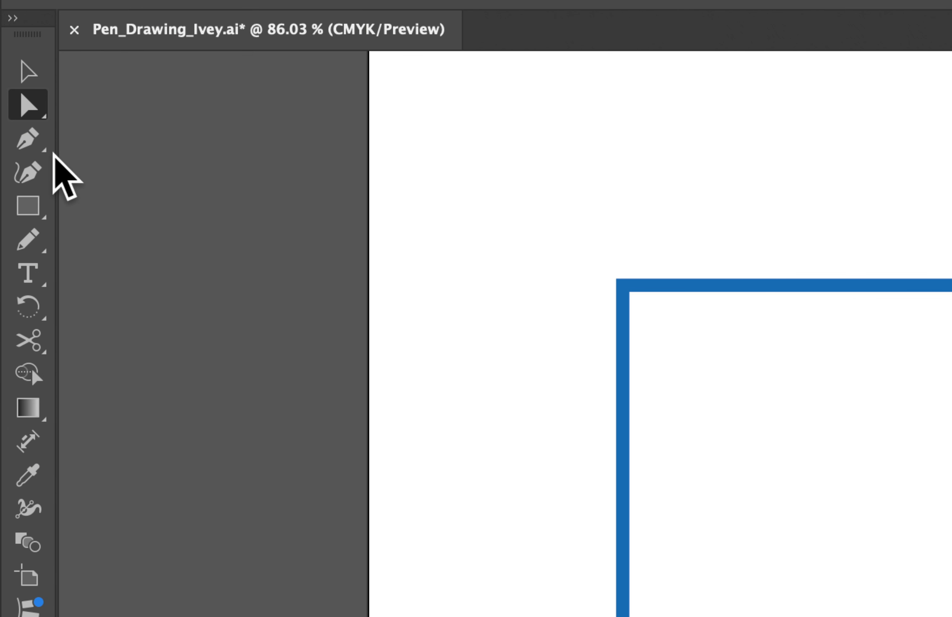
{"action": "left_click", "coordinate": [621, 288]}
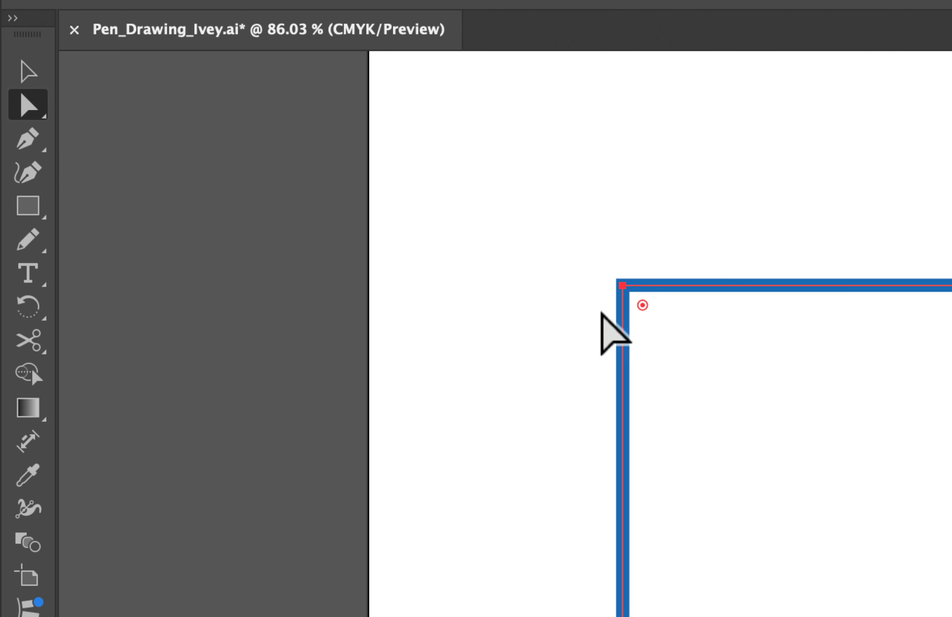
{"action": "left_click", "coordinate": [601, 314]}
{"action": "left_click", "coordinate": [621, 282]}
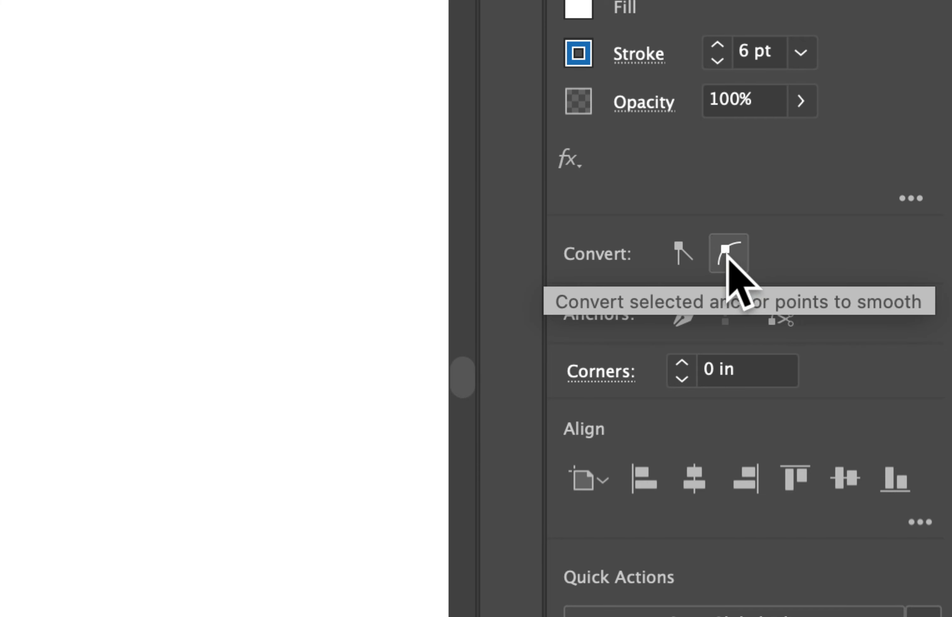
{"action": "left_click", "coordinate": [729, 252]}
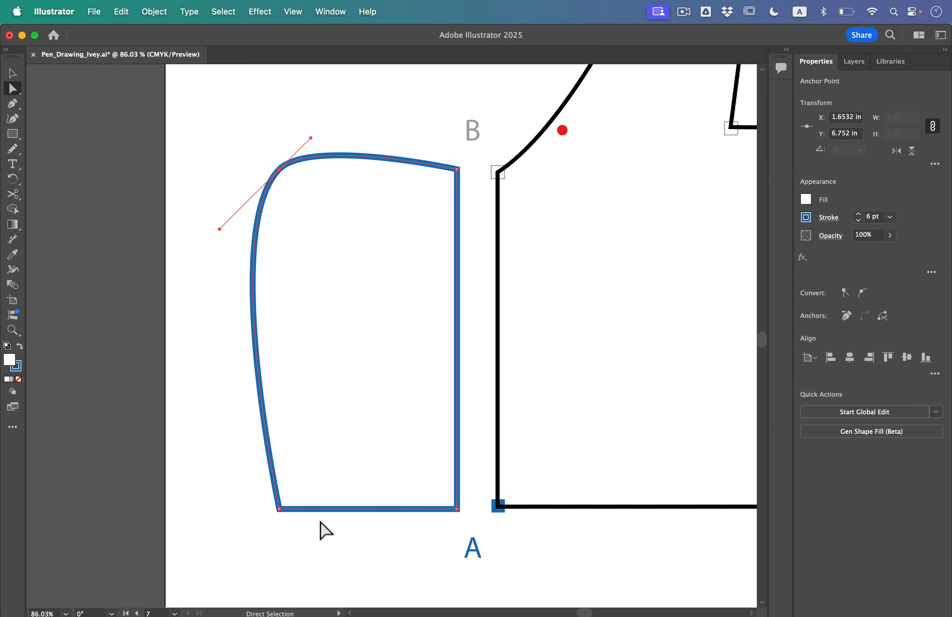
Step: Convert the blue shape's lower-left corner point to smooth and move the whole shape about 0.2 in toward the hand outline
{"action": "left_click", "coordinate": [280, 508]}
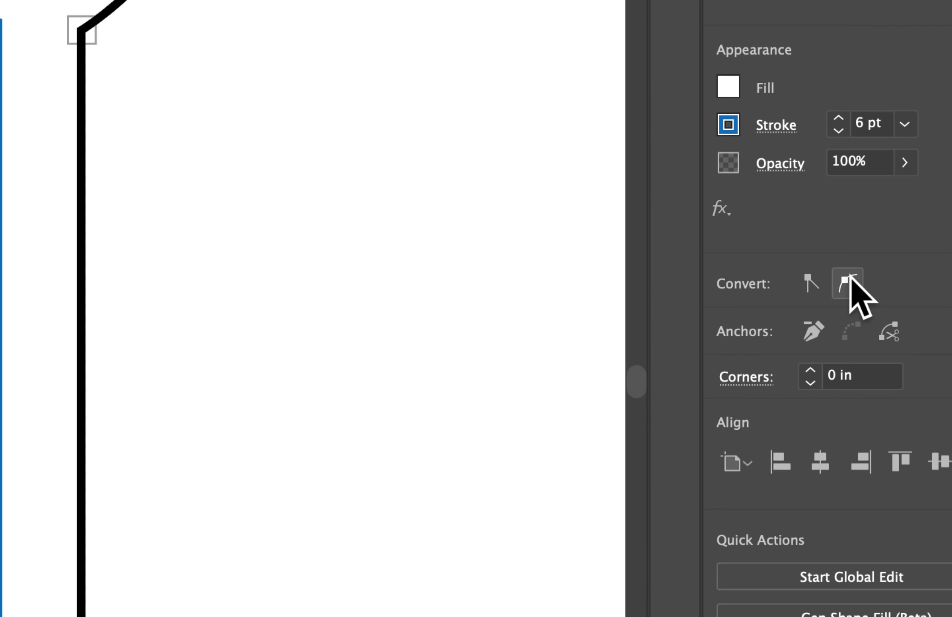
{"action": "left_click", "coordinate": [862, 293]}
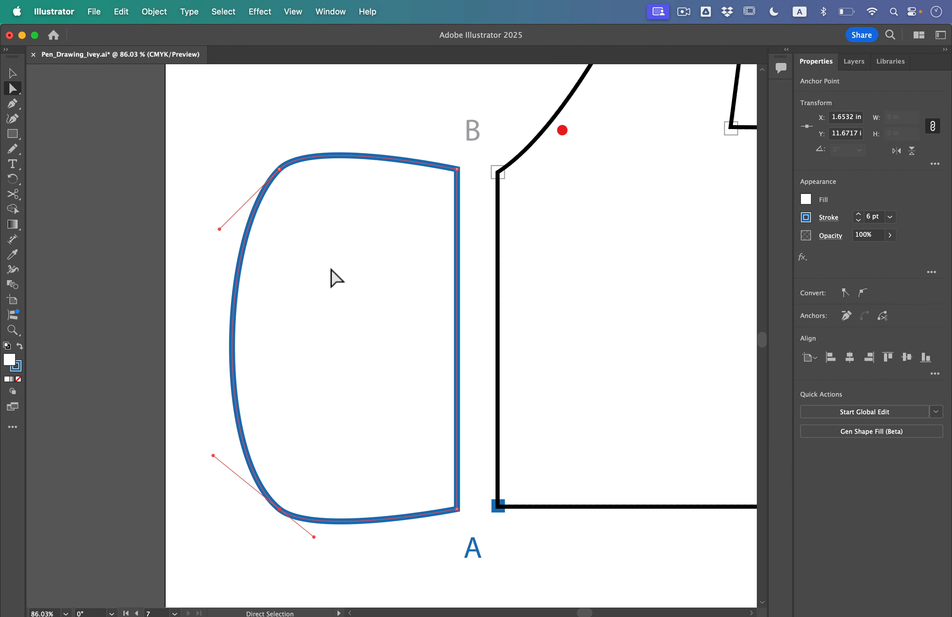
{"action": "left_click", "coordinate": [274, 309]}
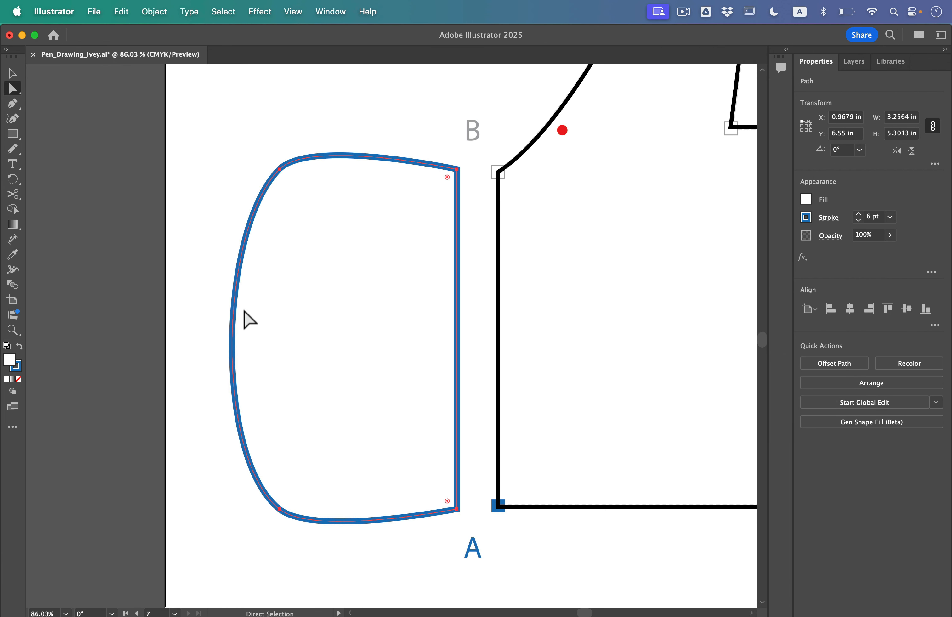
{"action": "left_click_drag", "start_coordinate": [234, 311], "coordinate": [248, 312]}
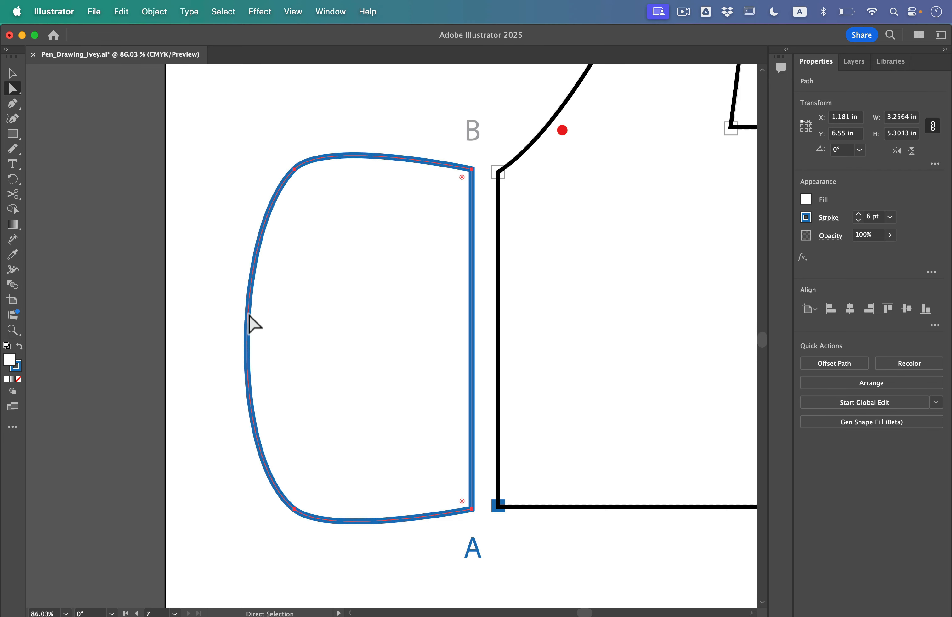
Step: Undo the blue shape's last move and bend its outward-curving left side inward toward the opposite straight edge
{"action": "key", "text": "super+z"}
{"action": "left_click", "coordinate": [201, 269]}
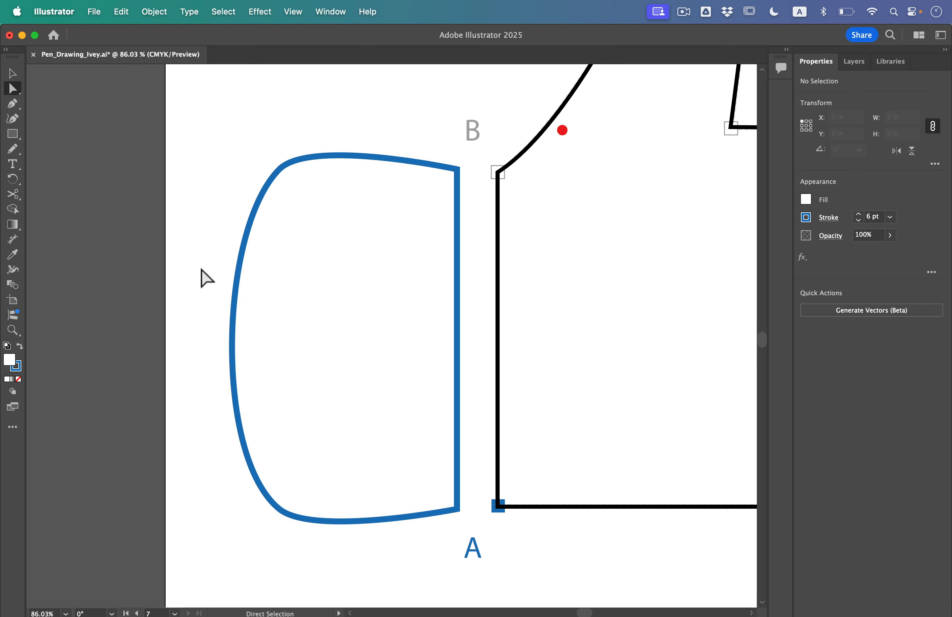
{"action": "left_click", "coordinate": [233, 307]}
{"action": "left_click_drag", "start_coordinate": [233, 308], "coordinate": [318, 325]}
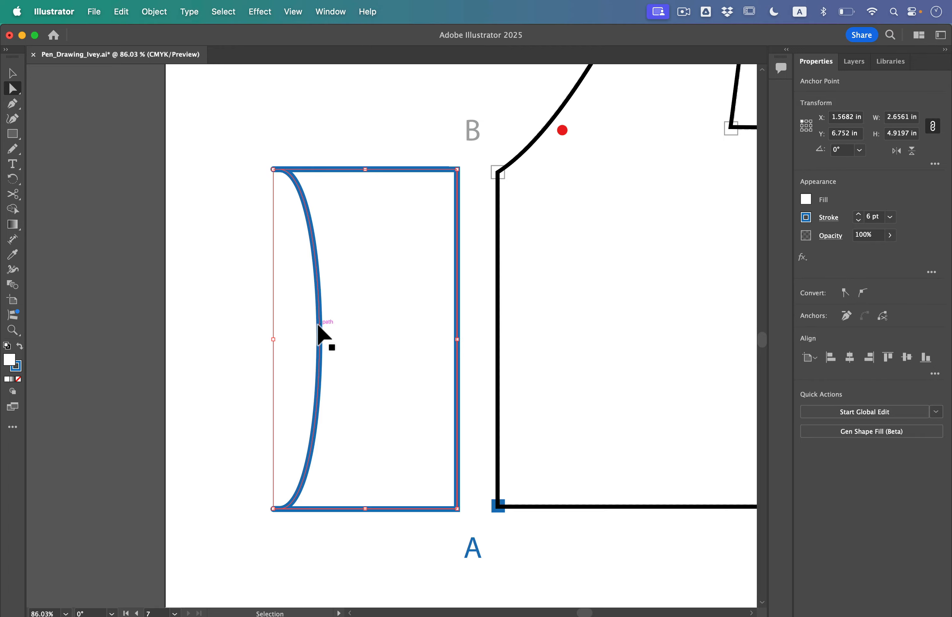
{"action": "left_click", "coordinate": [516, 324]}
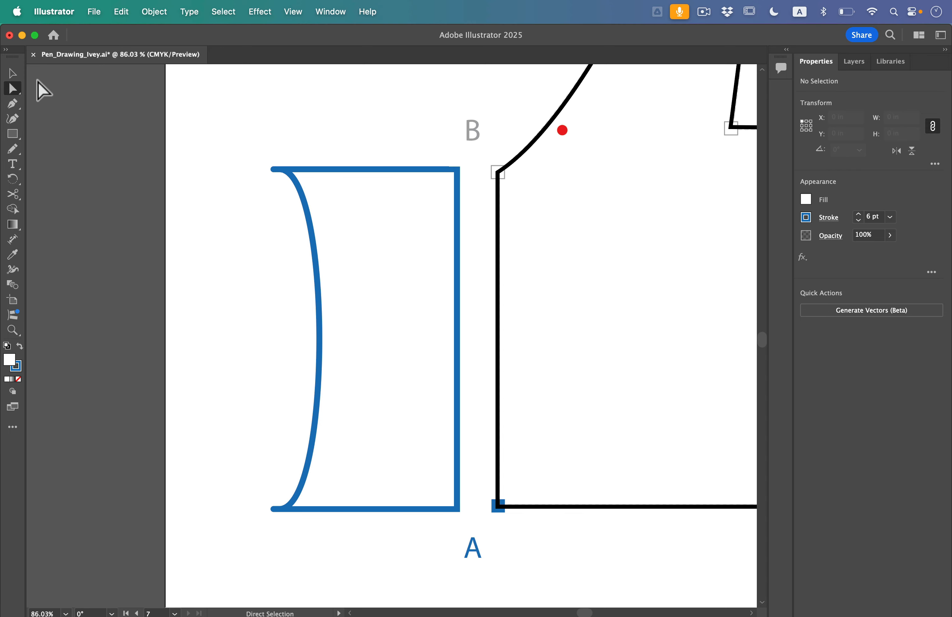
Step: Change the thumbs-up hand path's stroke color from the swatches to the medium blue of the cuff shape and deselect it
{"action": "left_click", "coordinate": [15, 74]}
{"action": "scroll", "coordinate": [543, 209], "scroll_direction": "down", "scroll_amount": 5}
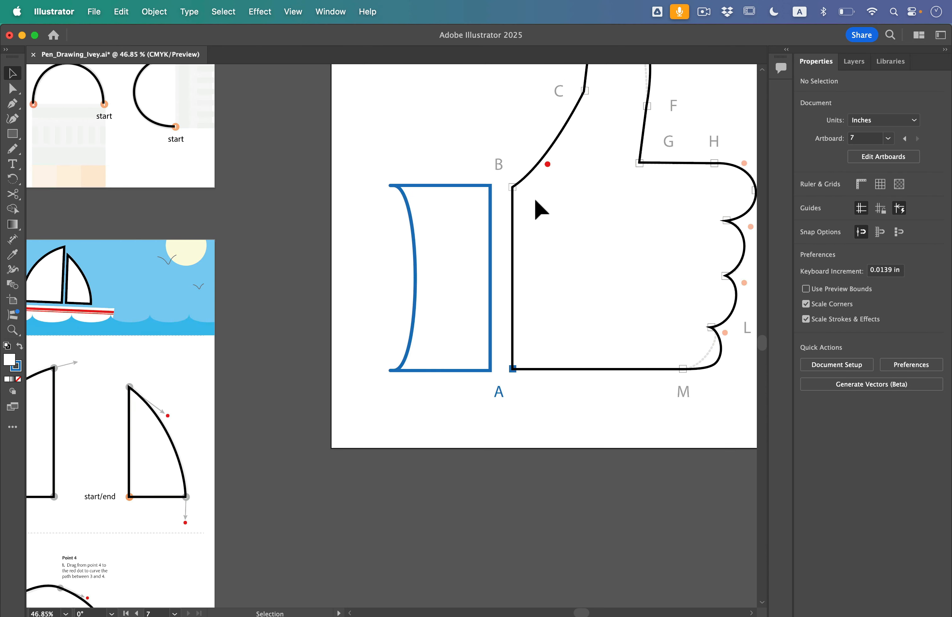
{"action": "left_click", "coordinate": [529, 269]}
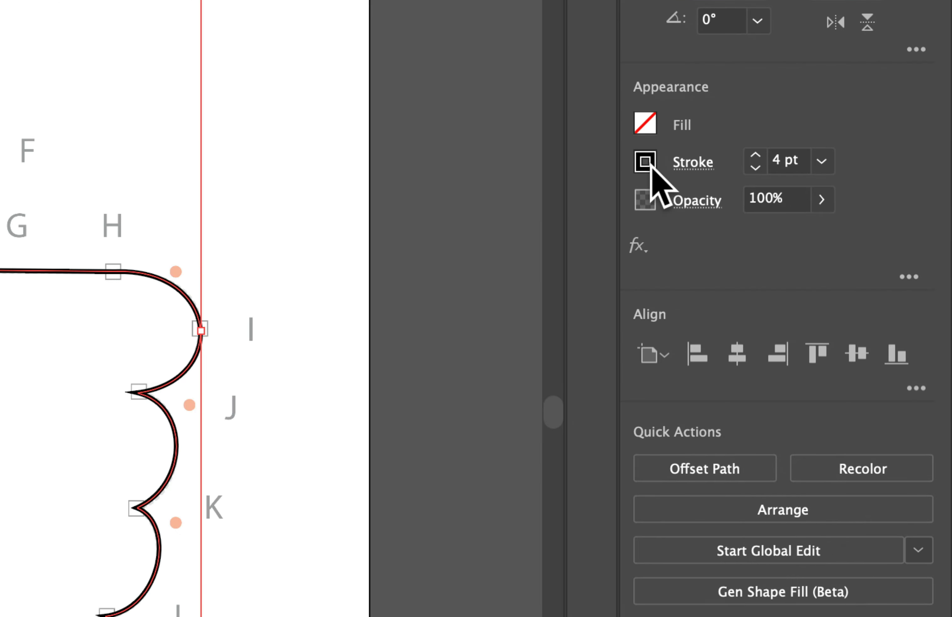
{"action": "left_click", "coordinate": [806, 217]}
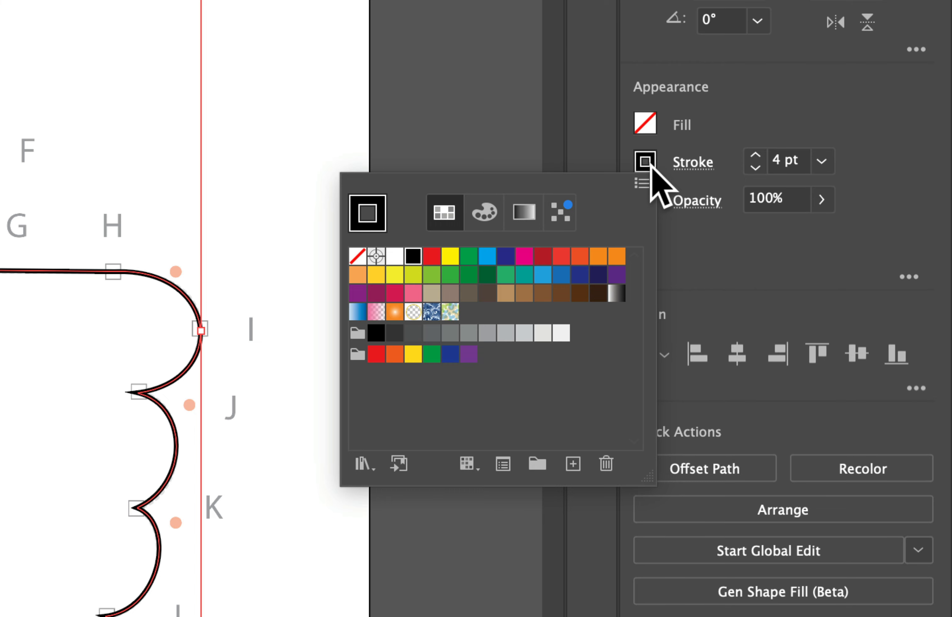
{"action": "left_click", "coordinate": [561, 275]}
{"action": "left_click", "coordinate": [755, 287]}
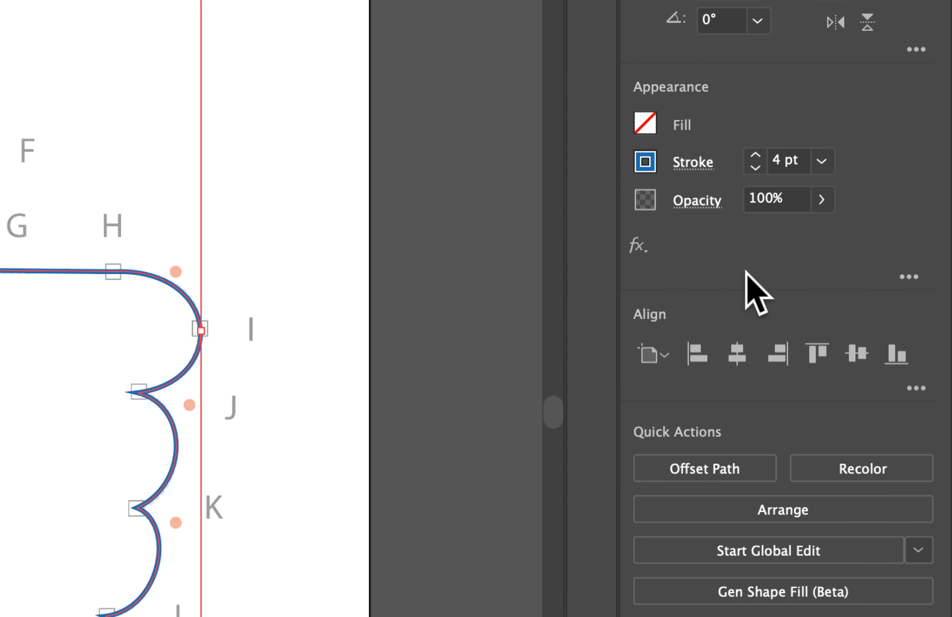
{"action": "scroll", "coordinate": [530, 343], "scroll_direction": "down", "scroll_amount": 5}
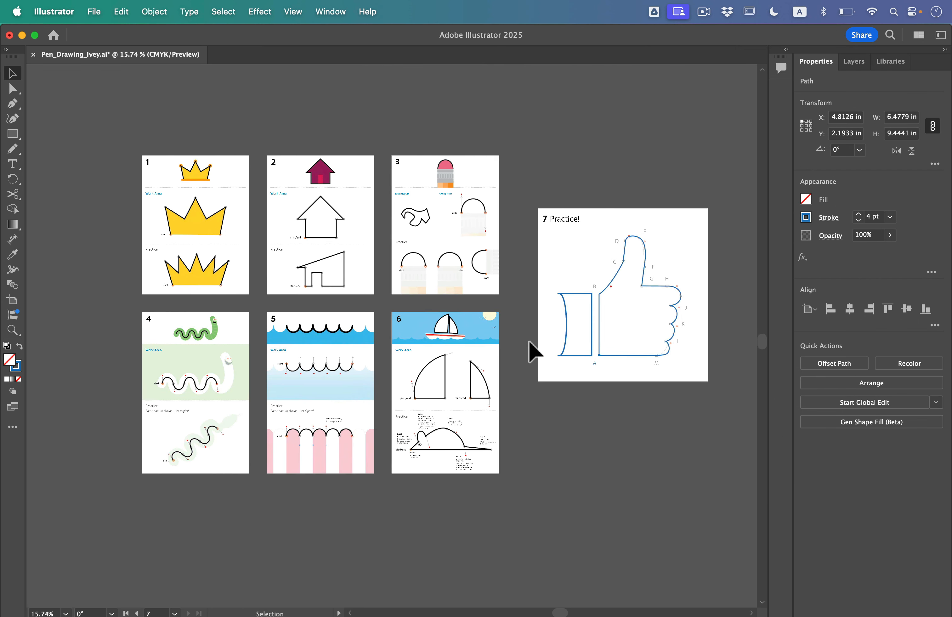
{"action": "left_click", "coordinate": [530, 344]}
{"action": "left_click", "coordinate": [95, 12]}
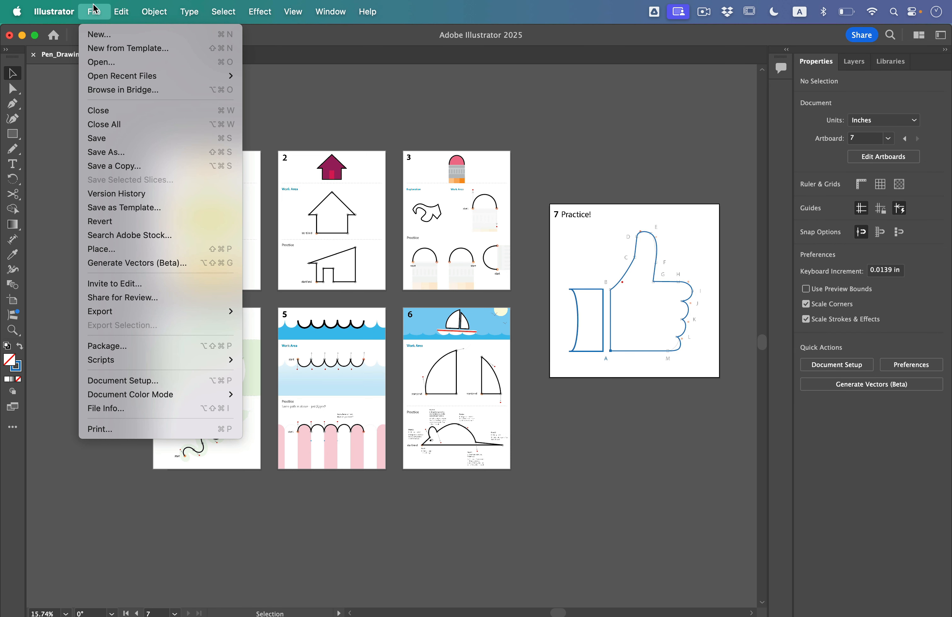
{"action": "left_click", "coordinate": [94, 7]}
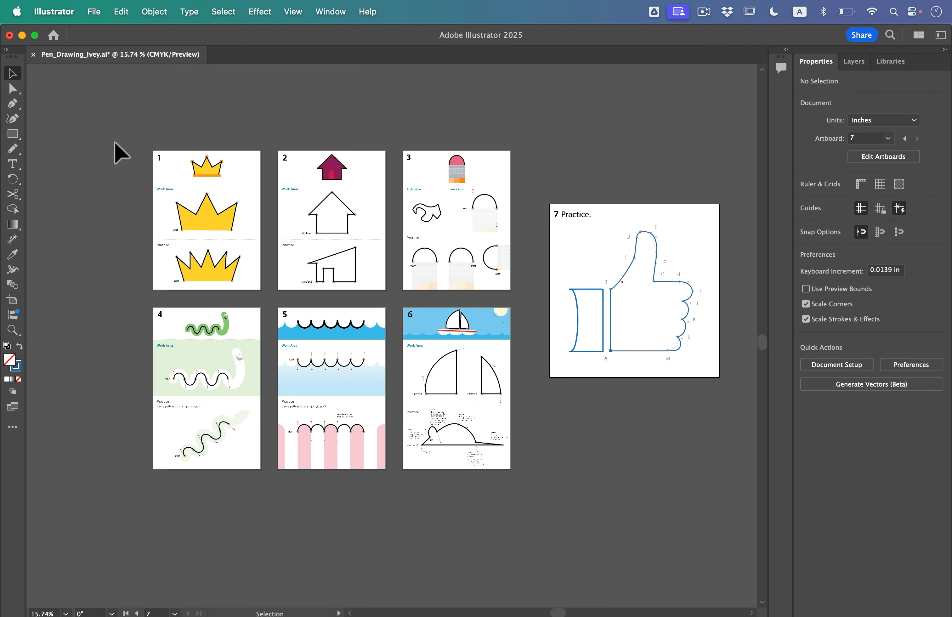